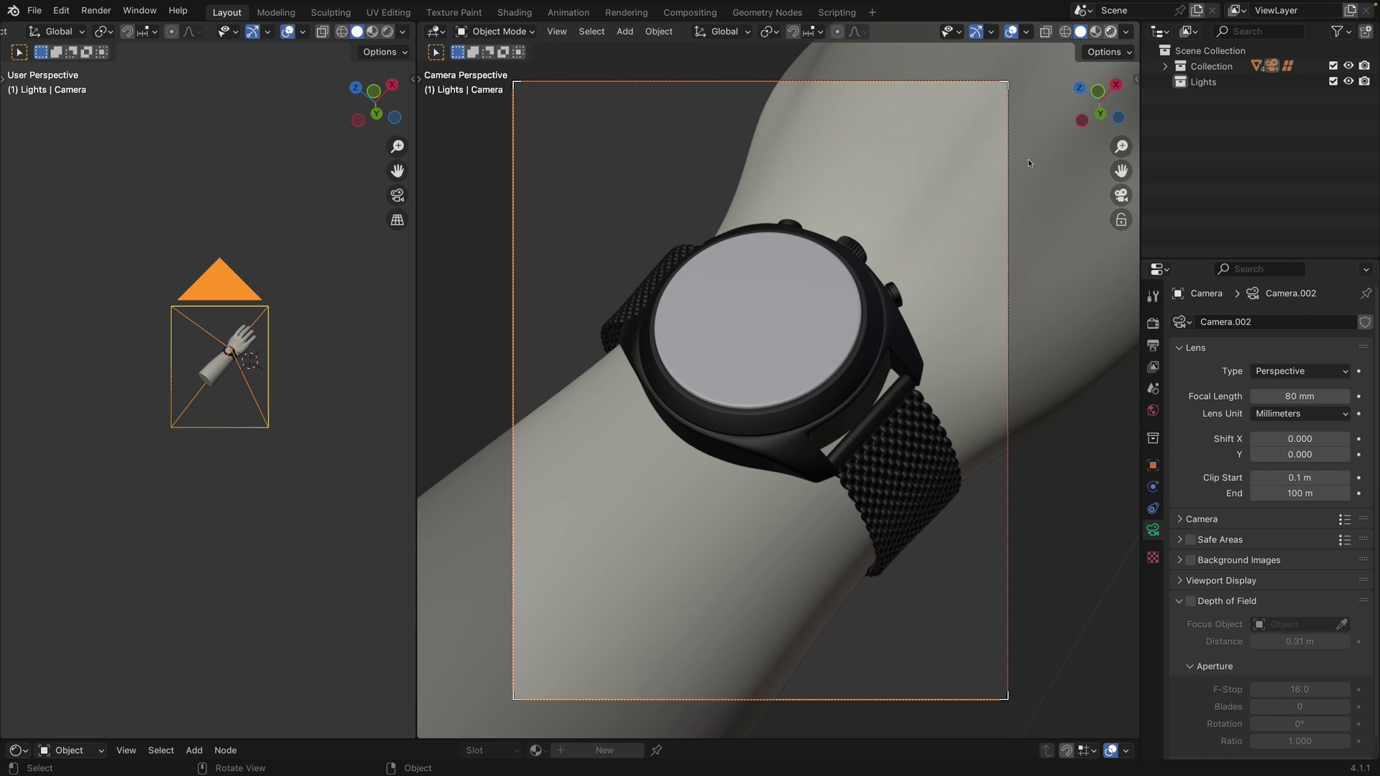
- Add an area light to the watch scene with the Add Light operation
key(shift+a)
mouse_move(576, 319)
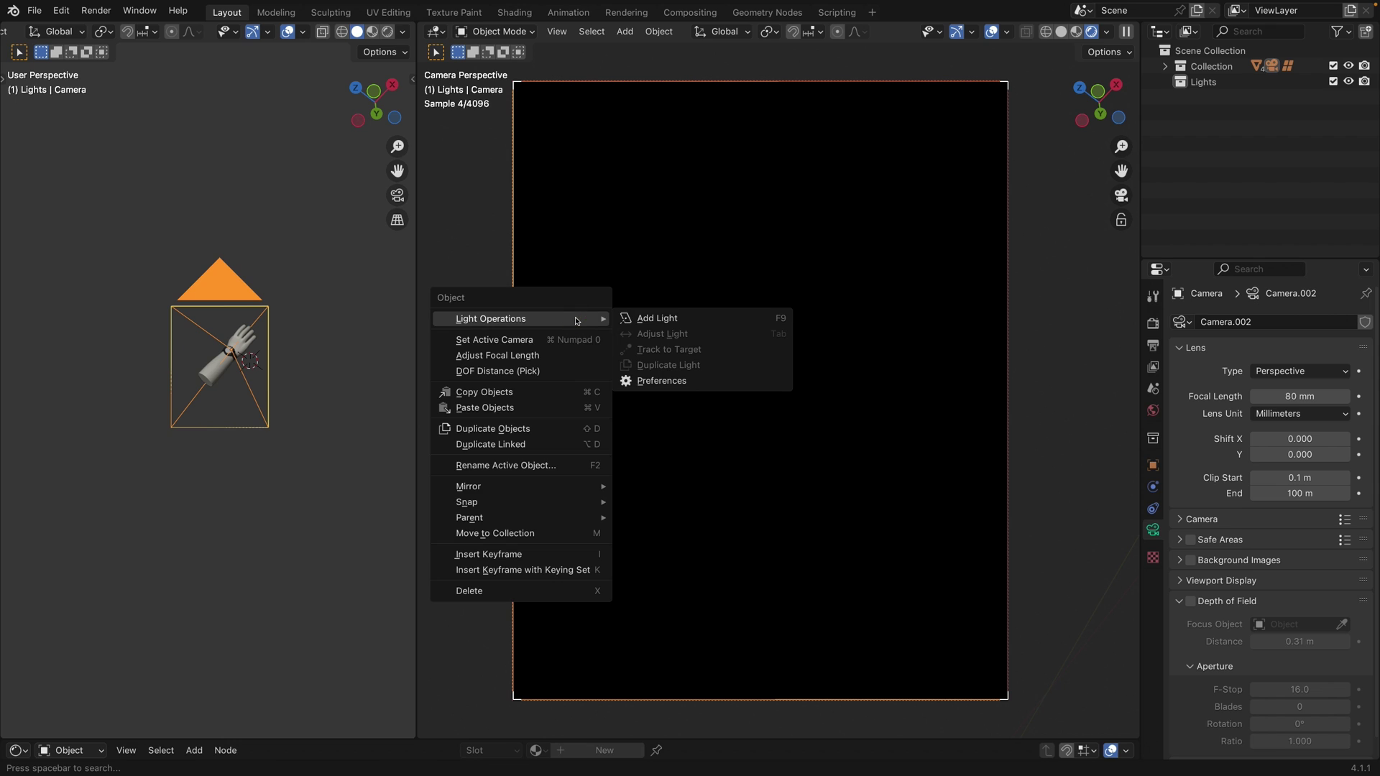
click(711, 317)
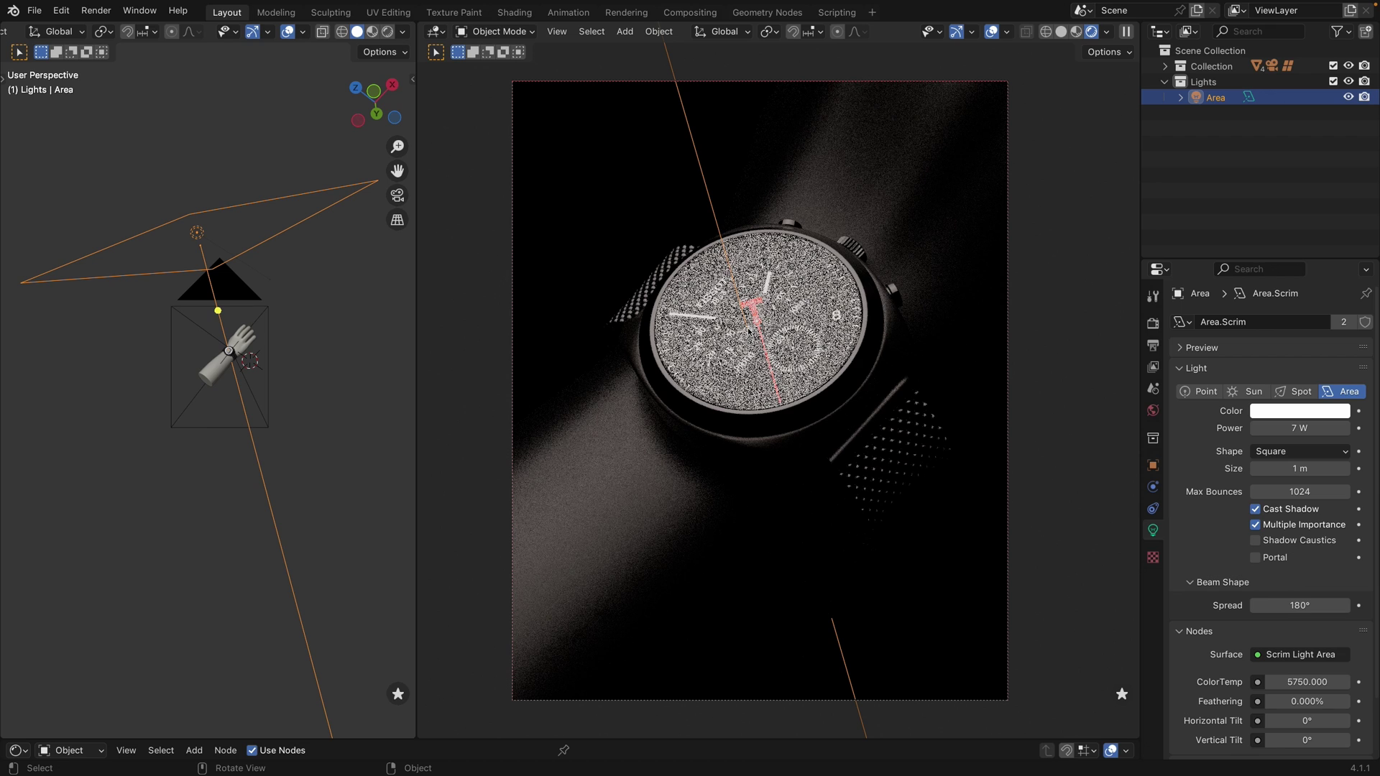
- Position the area light behind the watch so it grazes the left edge of the case and the upper side of the arm
key(shift+t)
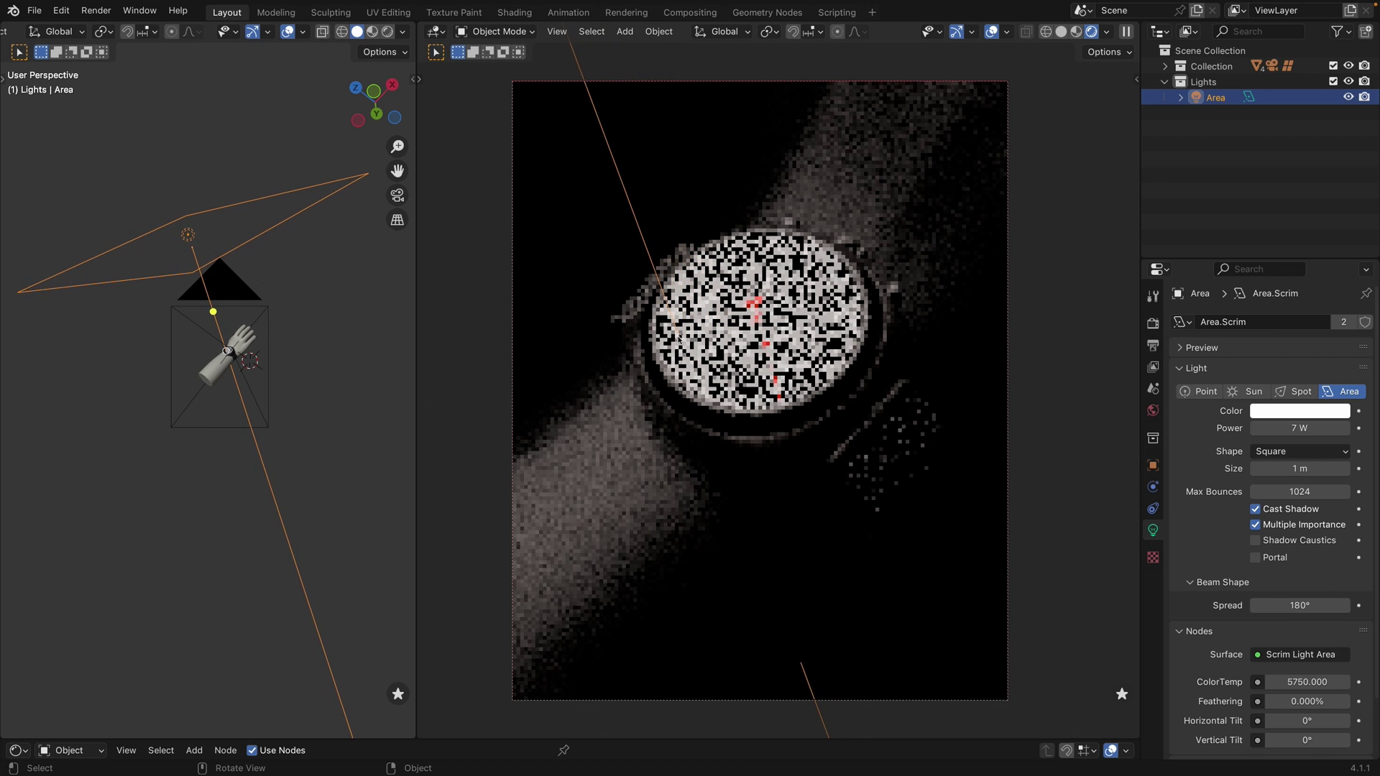
key(ctrl)
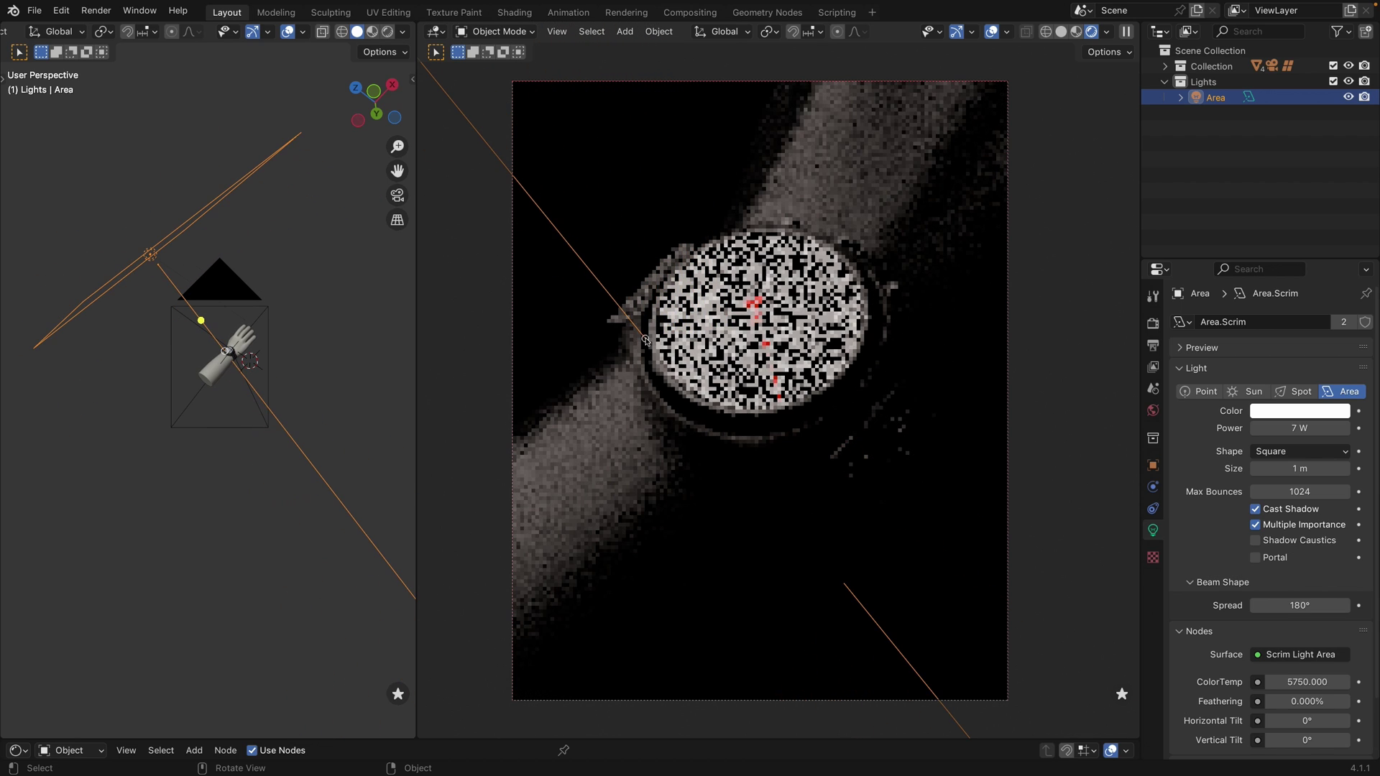
key(ctrl)
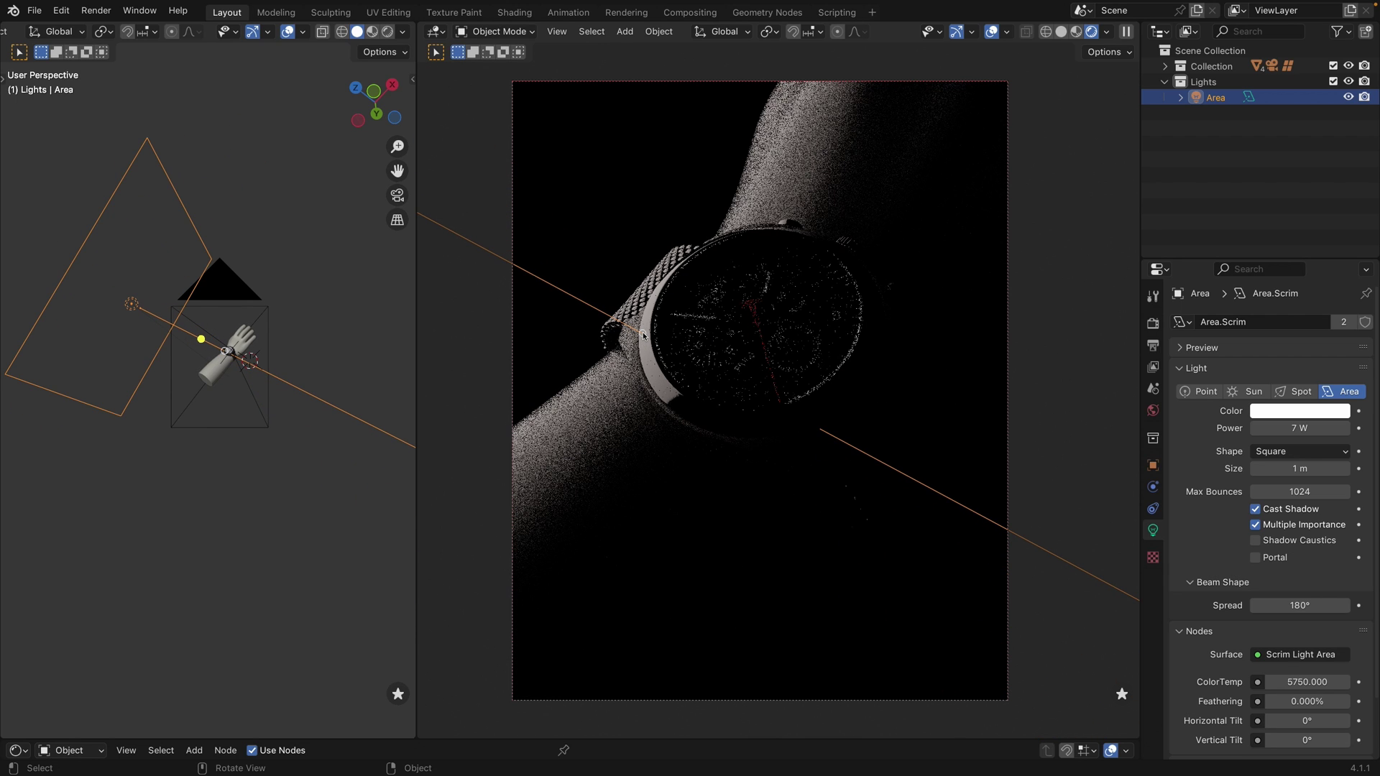
key(ctrl)
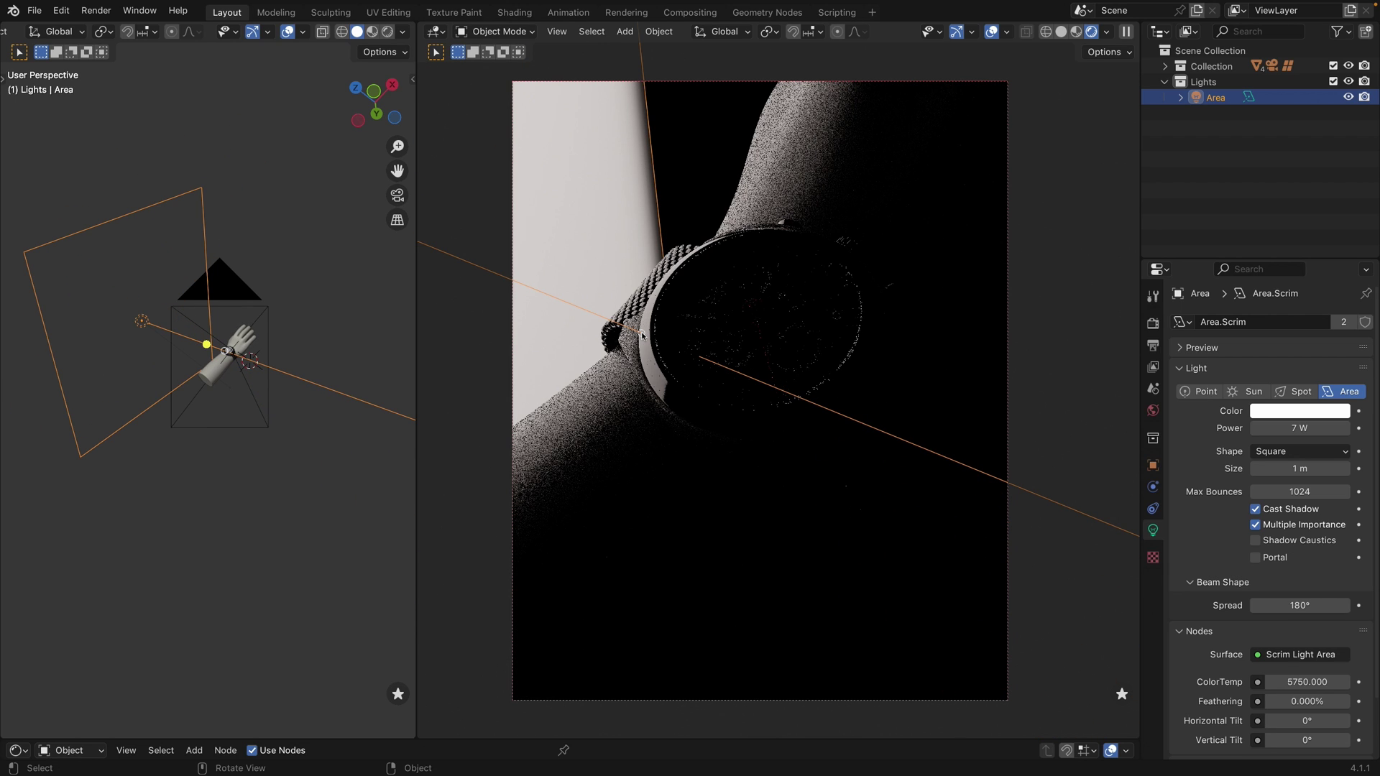
key(ctrl)
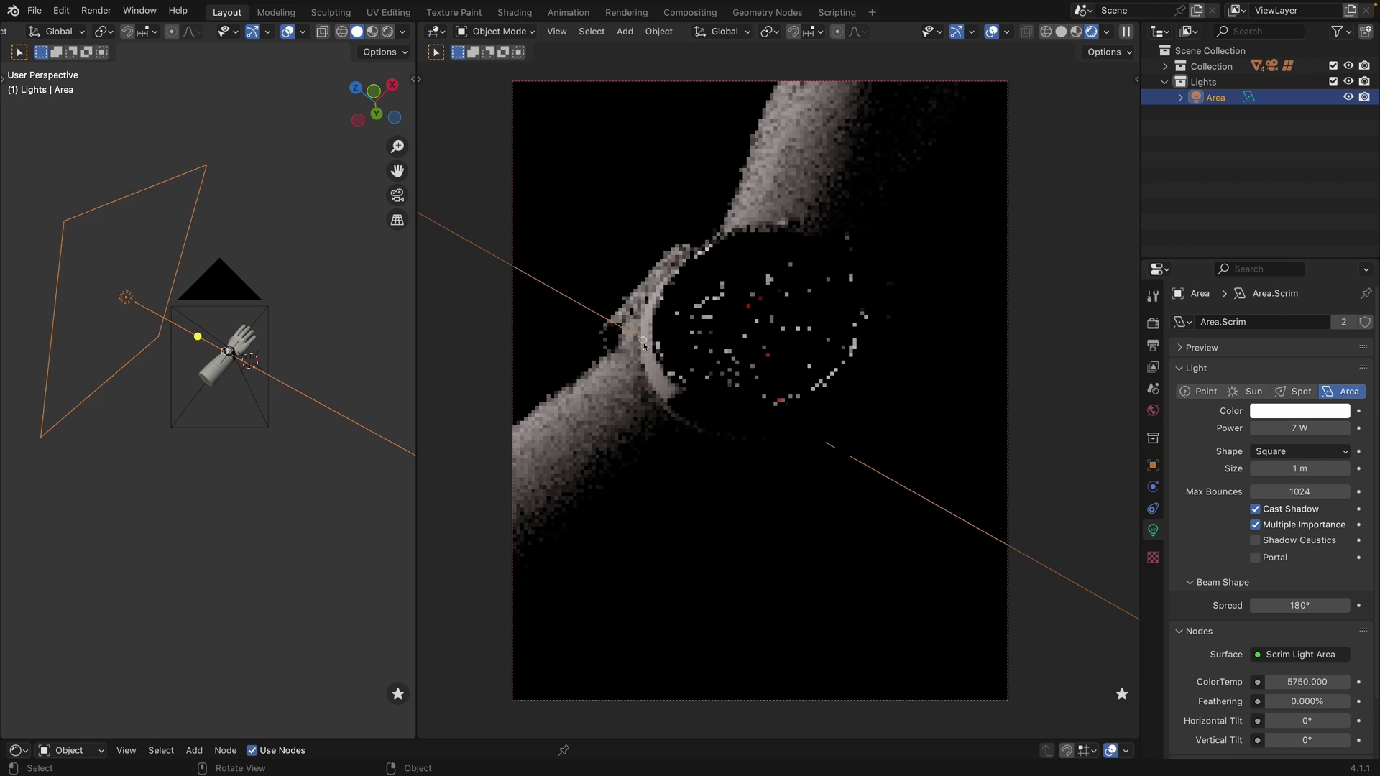
key(ctrl)
key(ctrl)
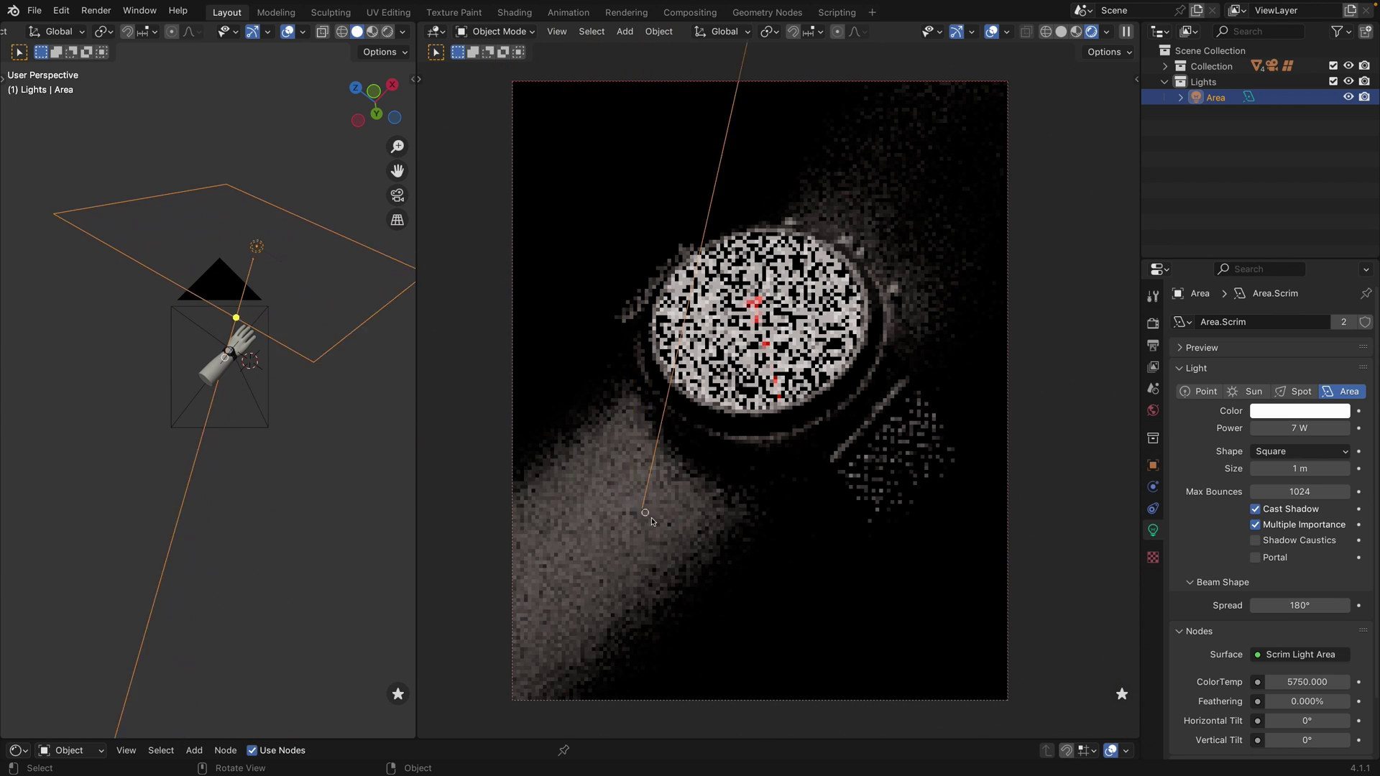
drag(652, 521, 645, 316)
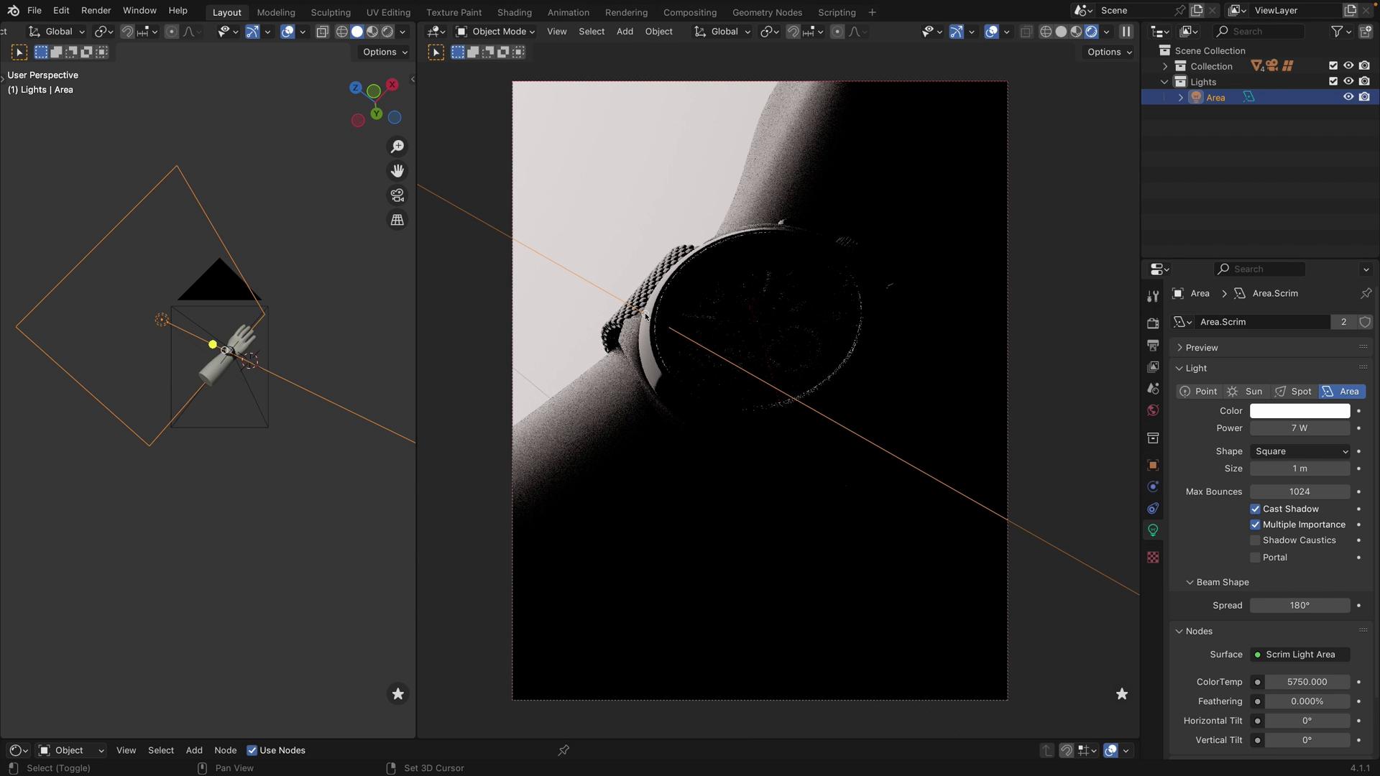
- Enlarge the area light to 1.55 m and orbit it slightly around the left edge of the watch case
shift+scroll(646, 316, up, 9)
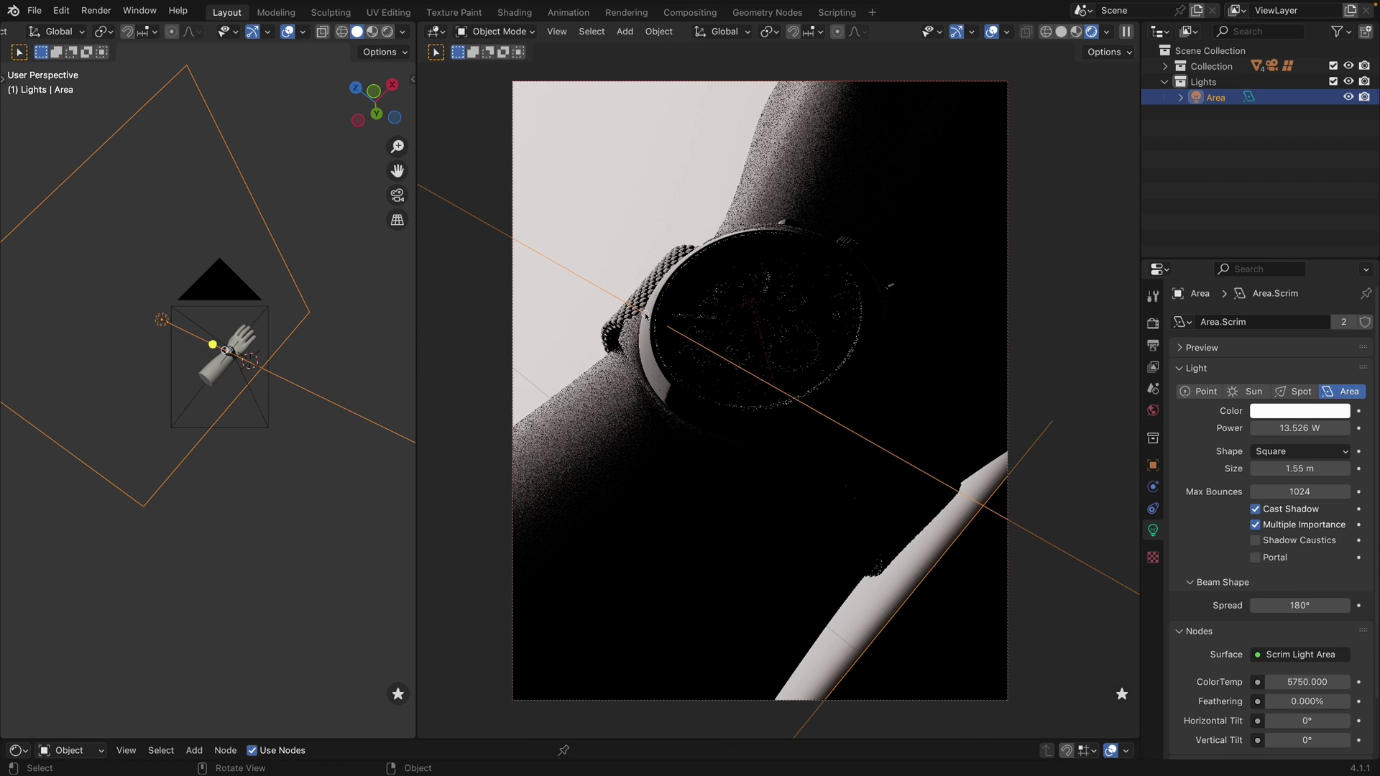
key(2)
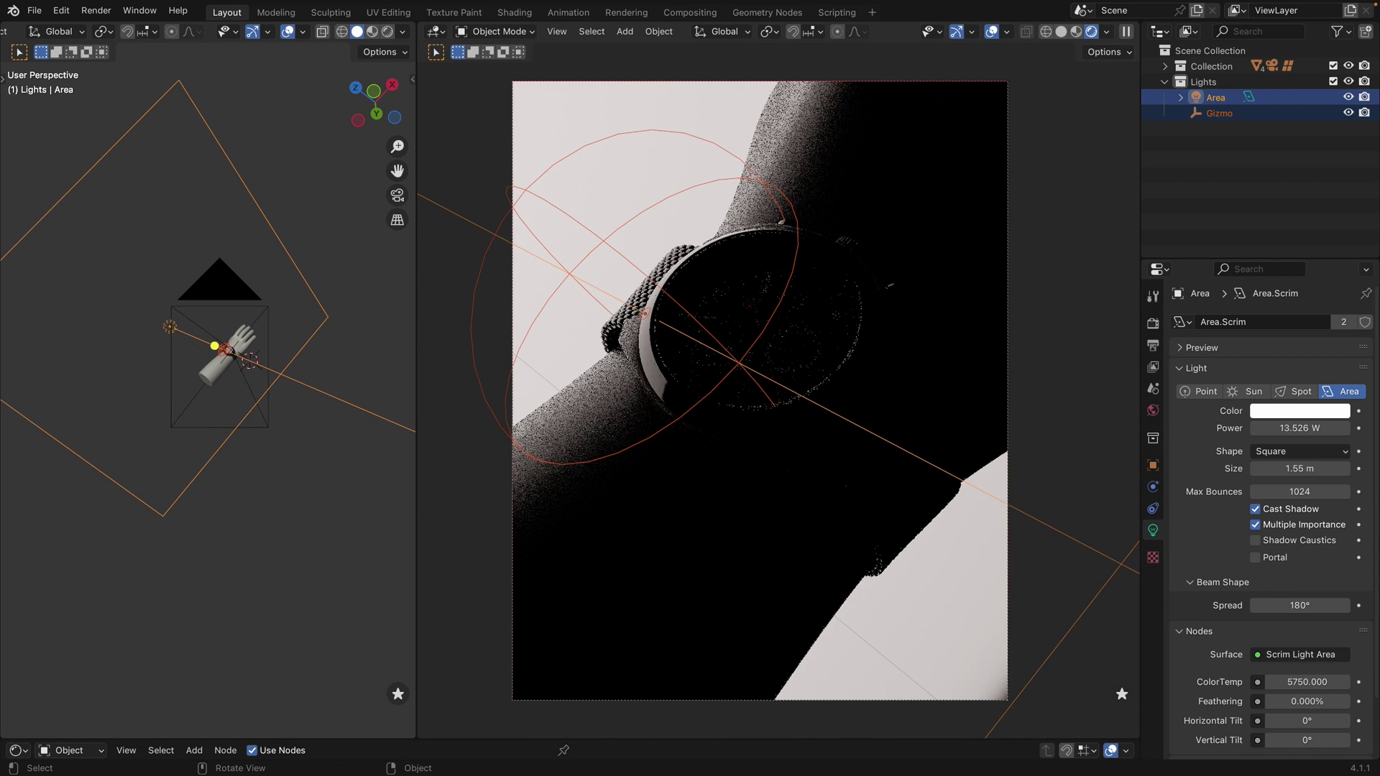
click(655, 318)
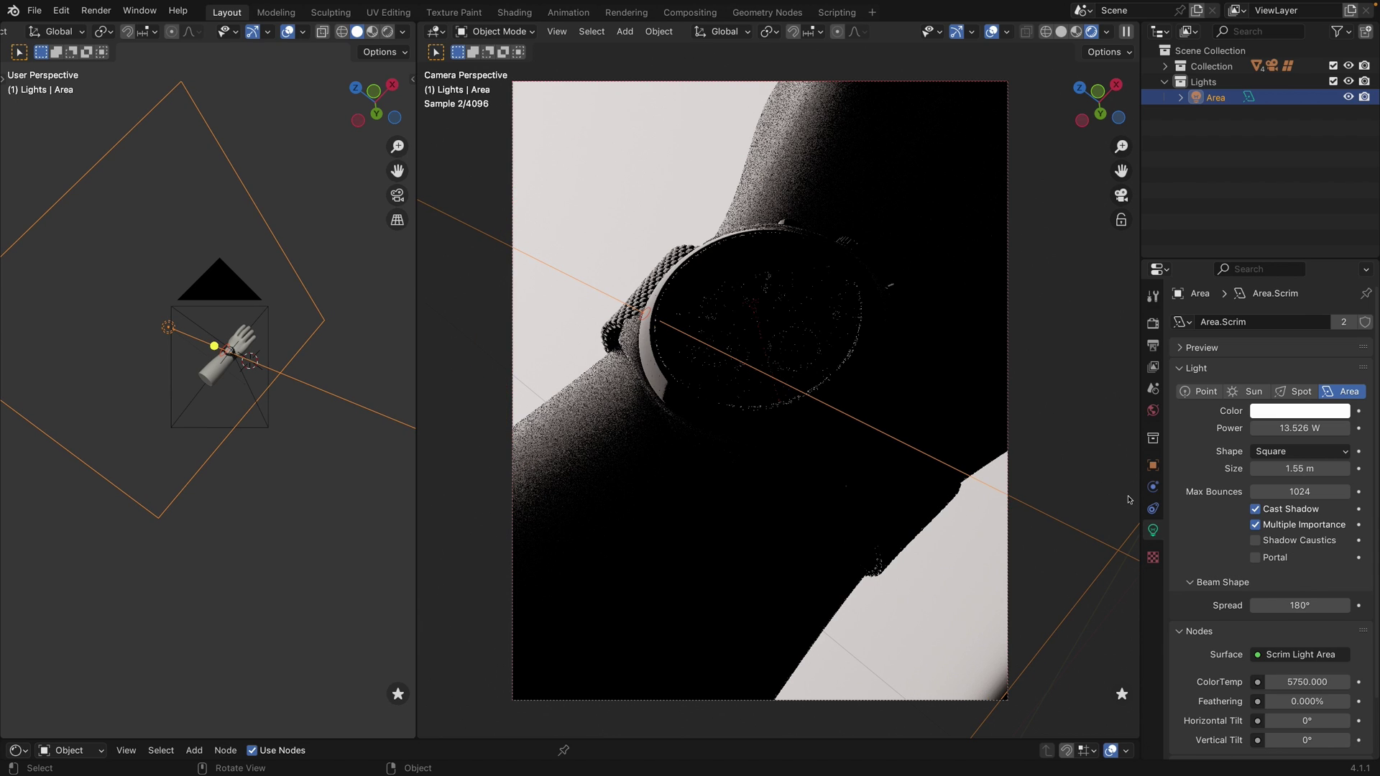
- Show the overview viewport in rendered shading and set the scrim light's Vertical Tilt to -57.3°
click(387, 32)
scroll(1222, 622, down, 2)
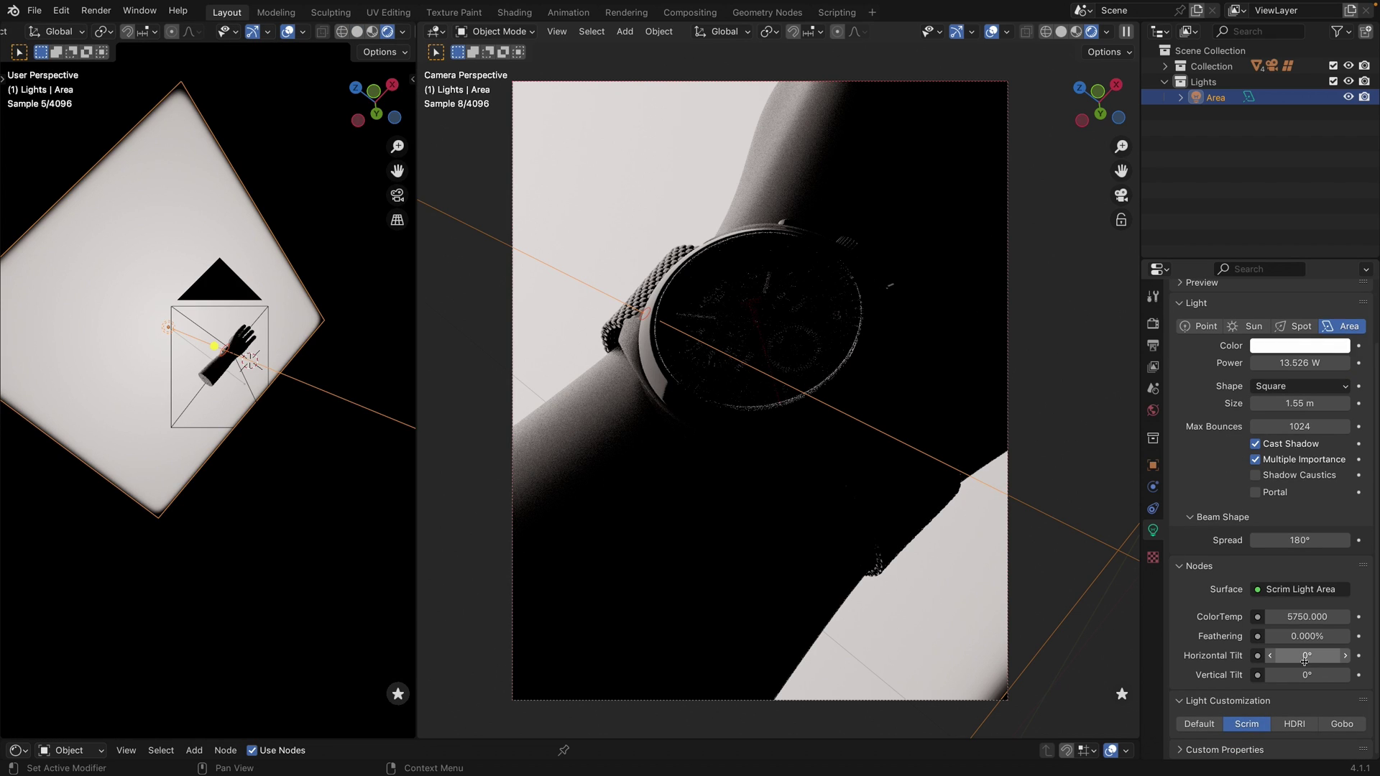
drag(1307, 675, 1265, 675)
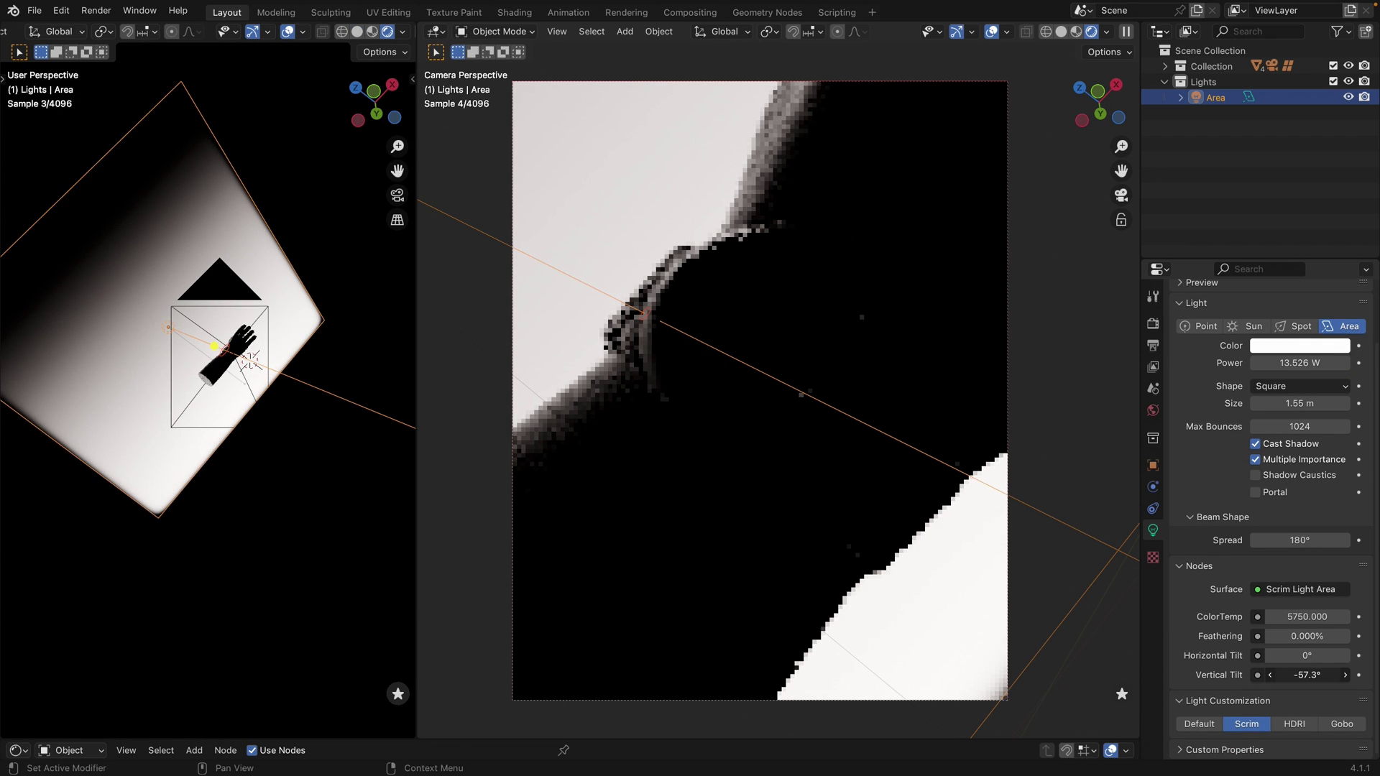
drag(1265, 676, 1349, 675)
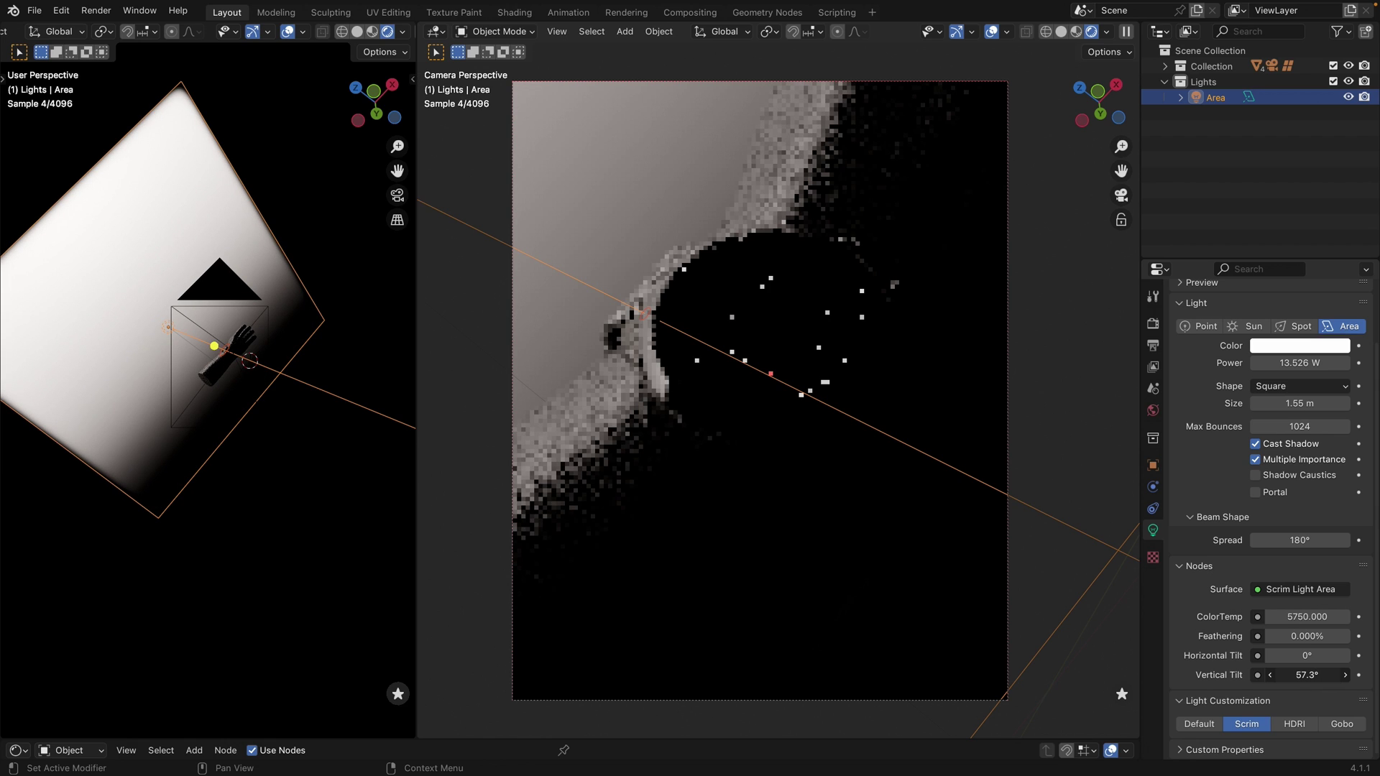
key(minus)
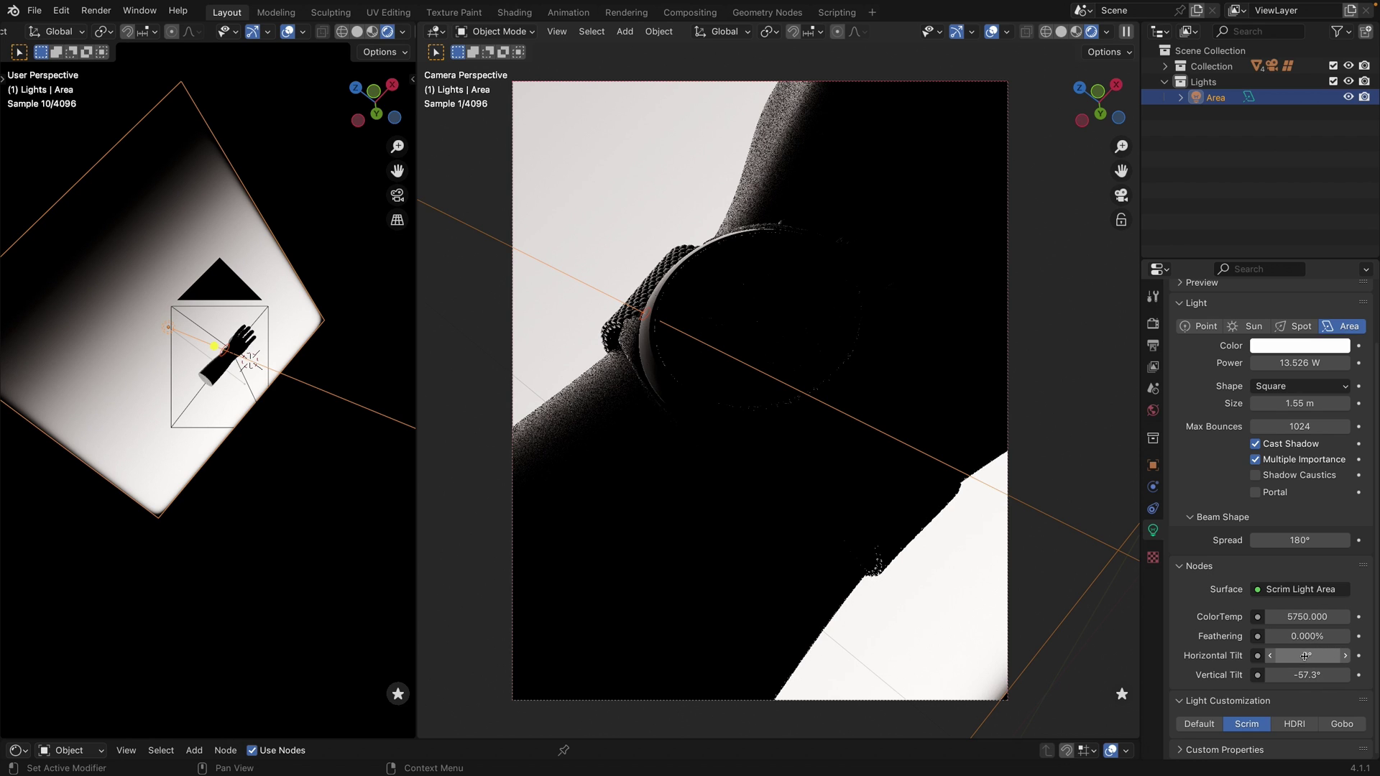
- Set the scrim light's Horizontal Tilt to -4.7° and deselect the light
drag(1296, 657, 1245, 656)
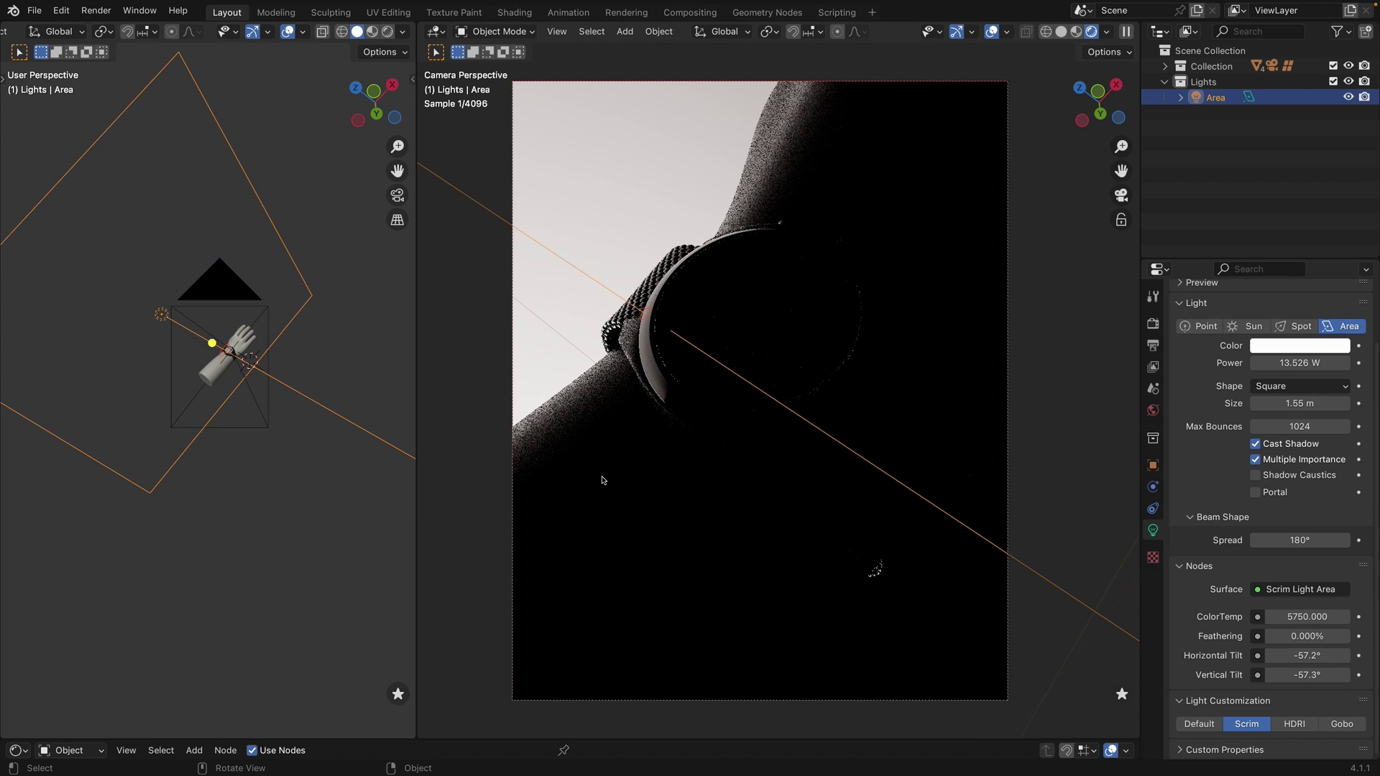
drag(1296, 657, 1297, 657)
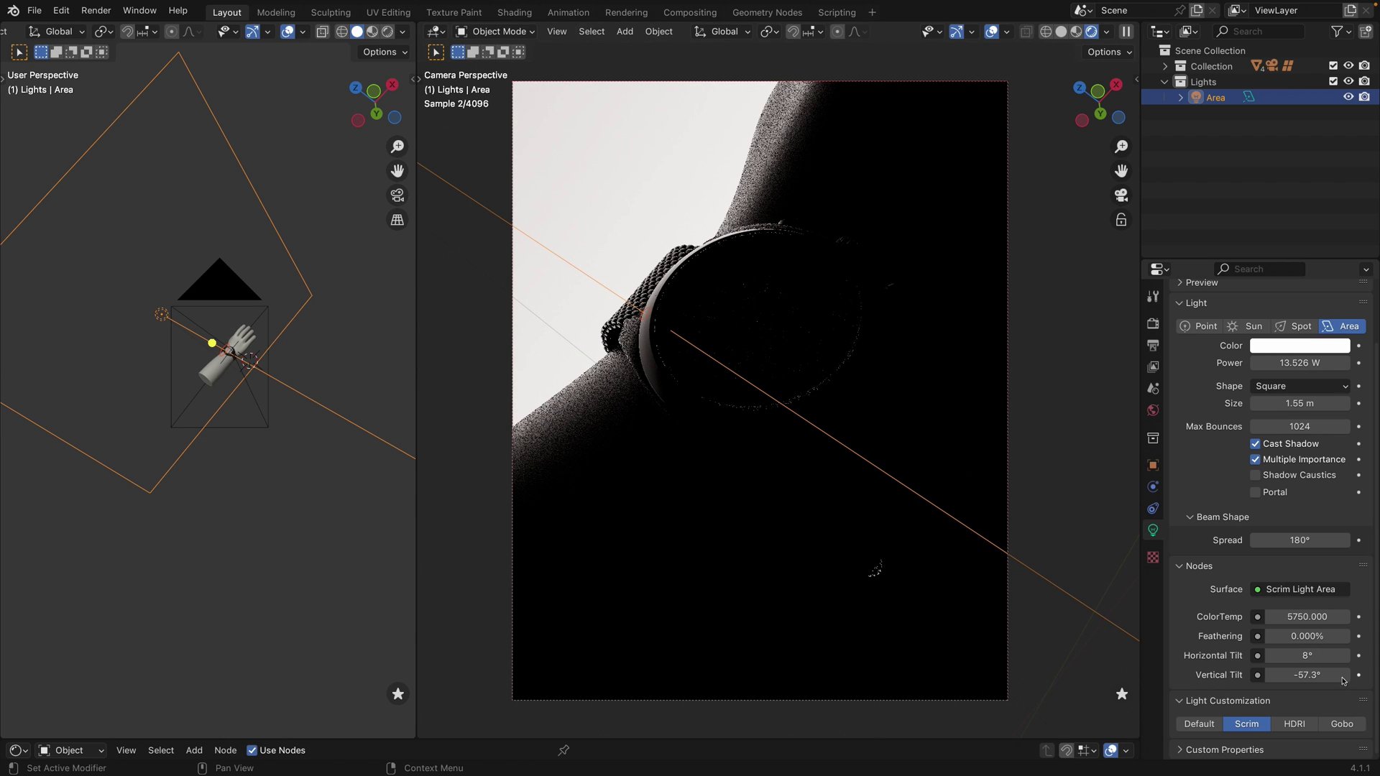
drag(1307, 656, 1307, 656)
click(959, 625)
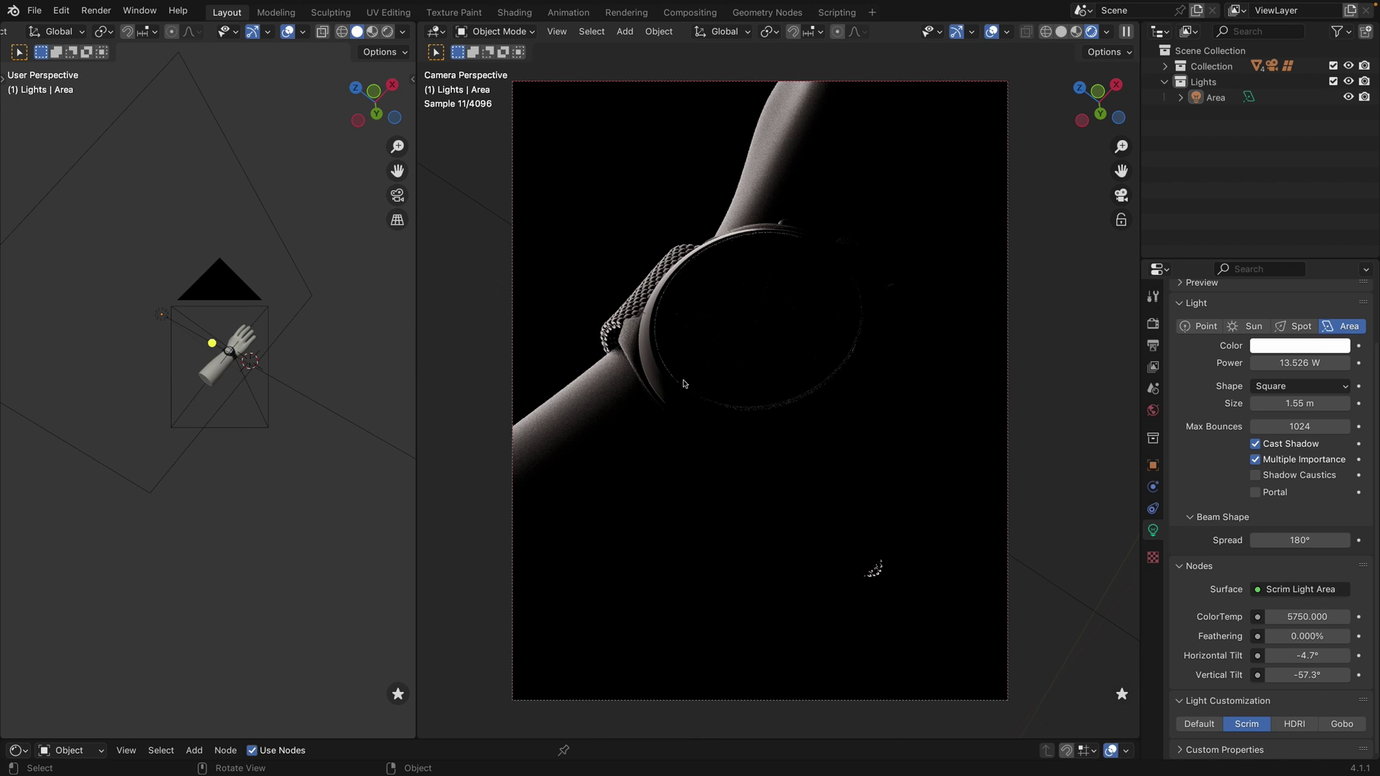
- Add a second area light aimed at the lower edge of the watch case and enlarge it to 1.8 m
right_click(768, 389)
mouse_move(798, 386)
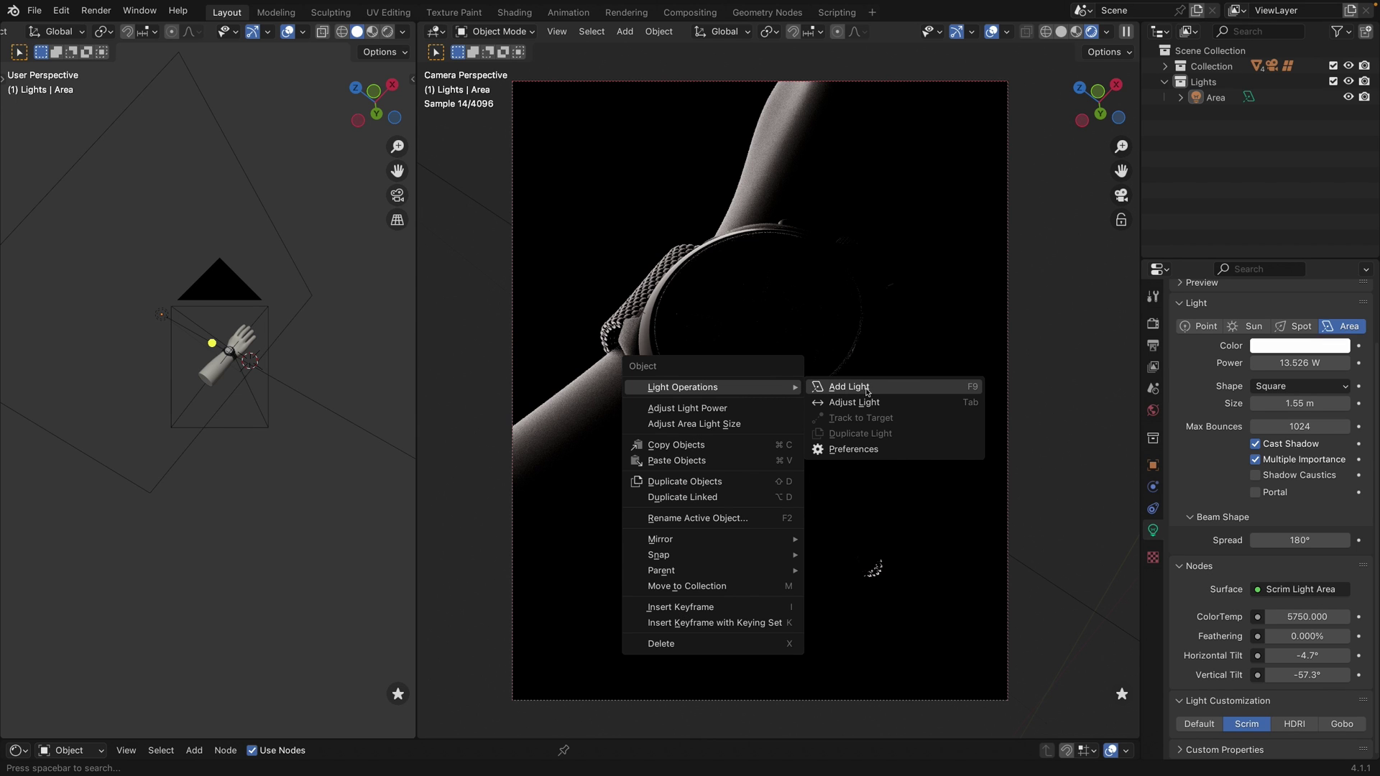
click(865, 389)
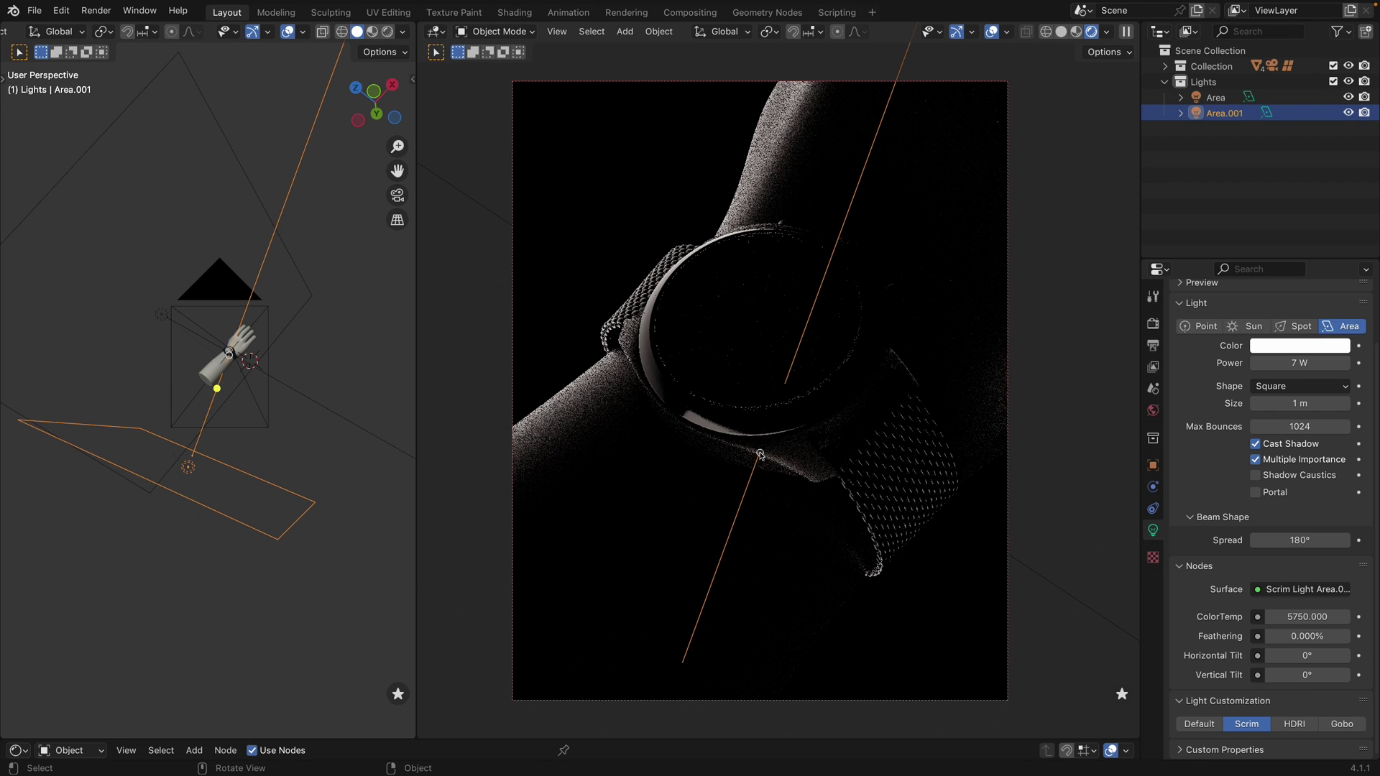
shift+scroll(760, 454, up, 6)
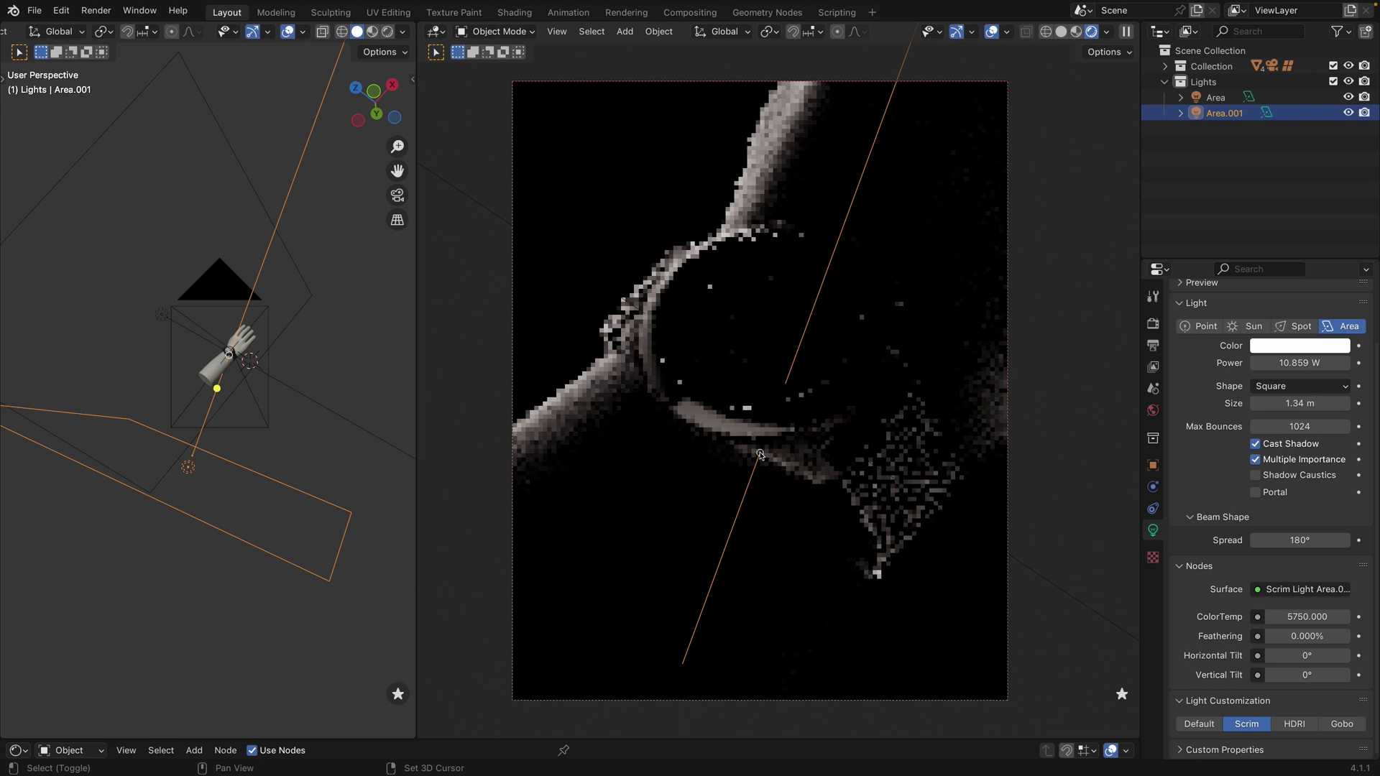
shift+scroll(760, 454, up, 6)
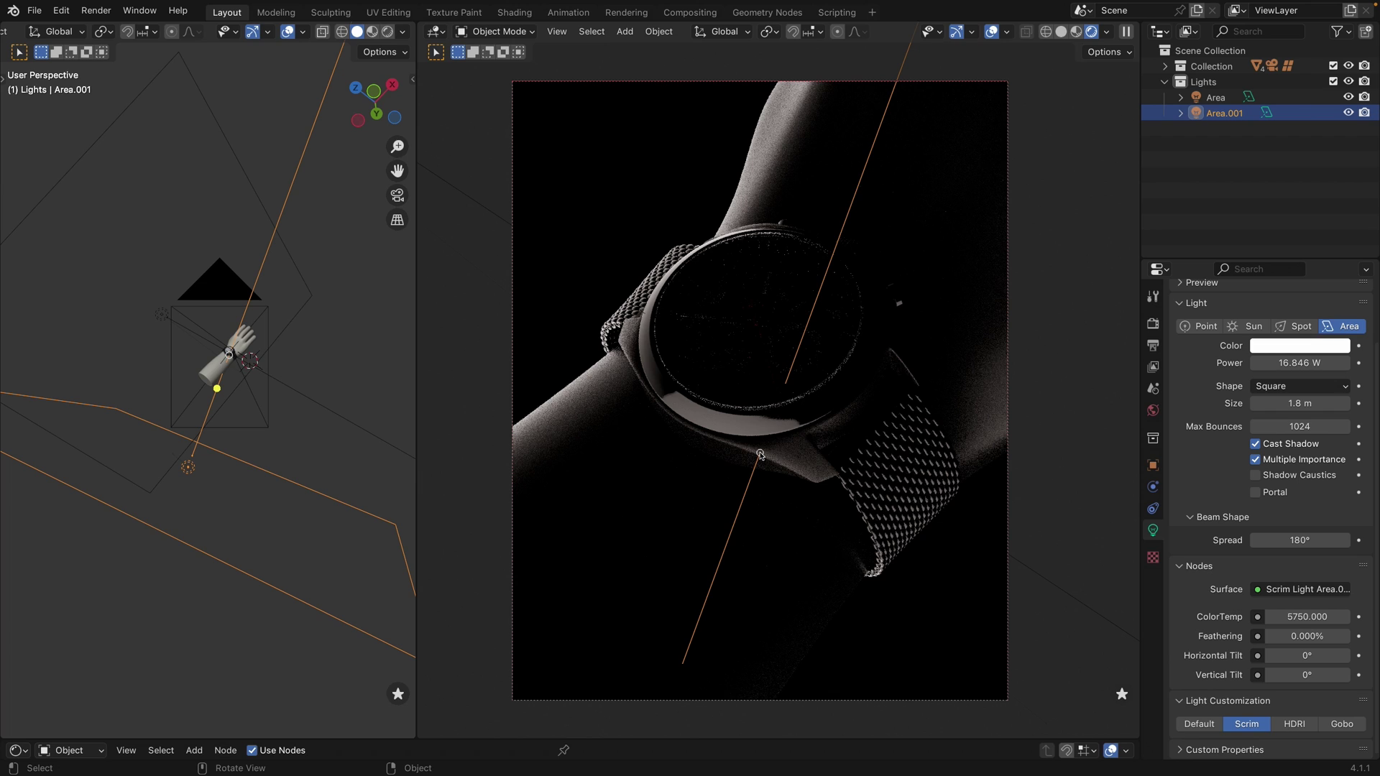
click(761, 454)
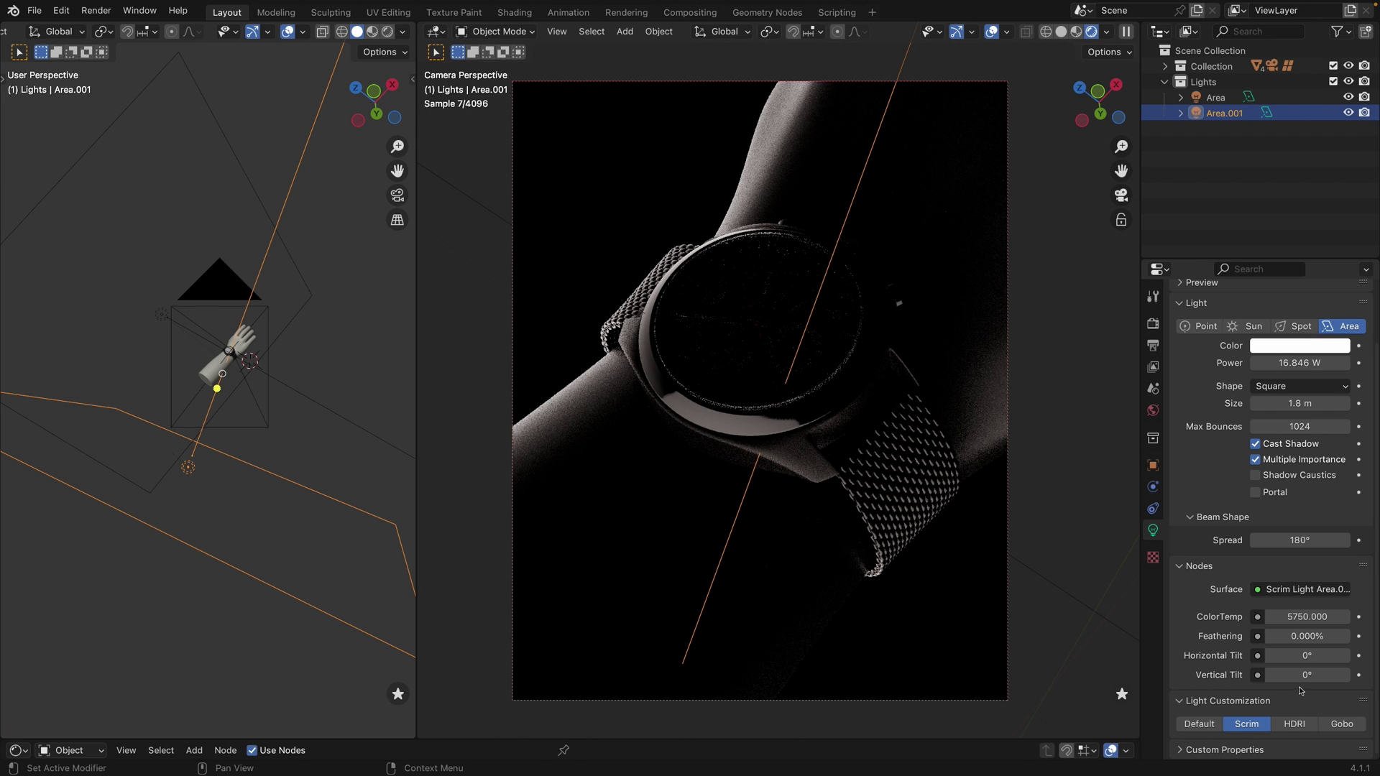
- Try a Vertical Tilt of -57.3° and a Horizontal Tilt of 57.3° on the second light, resetting the horizontal one to 0°
drag(1307, 675, 1258, 675)
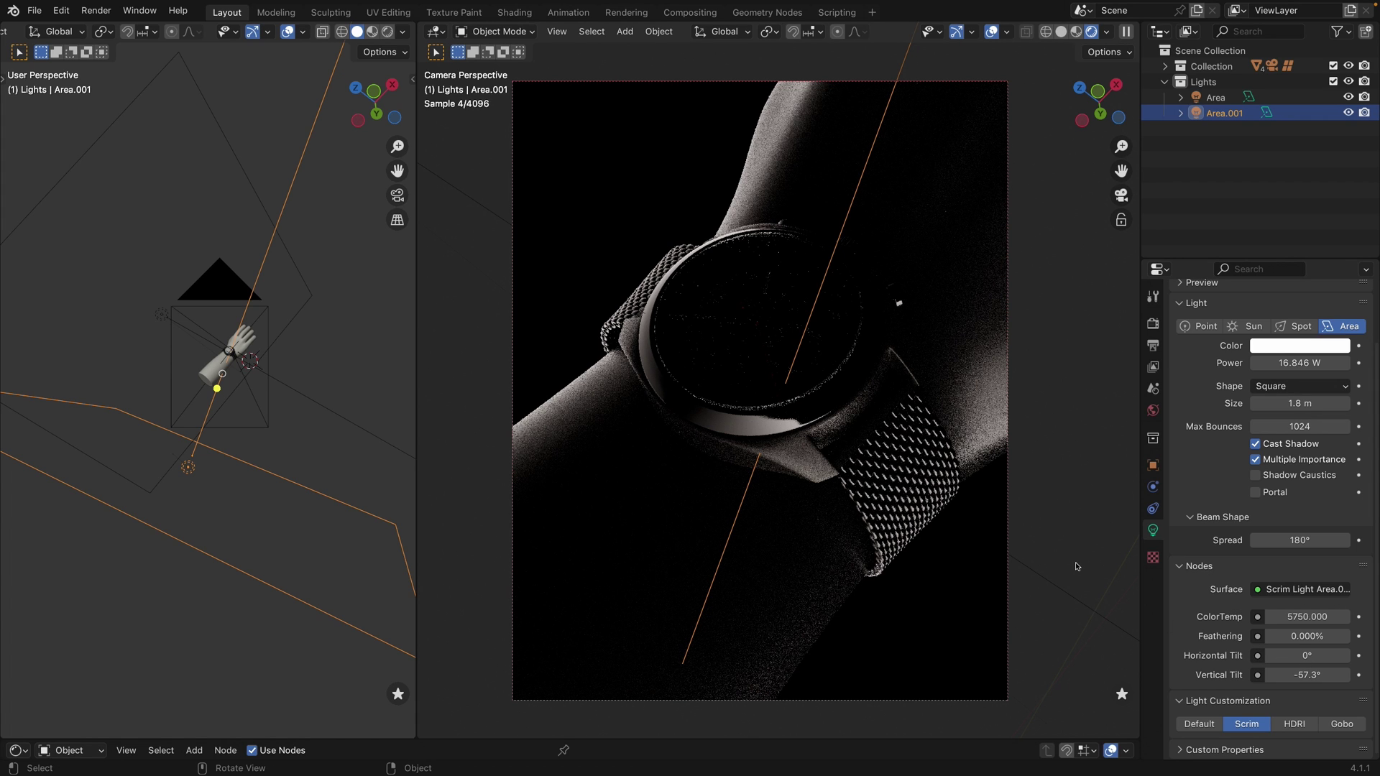
drag(1291, 657, 1366, 657)
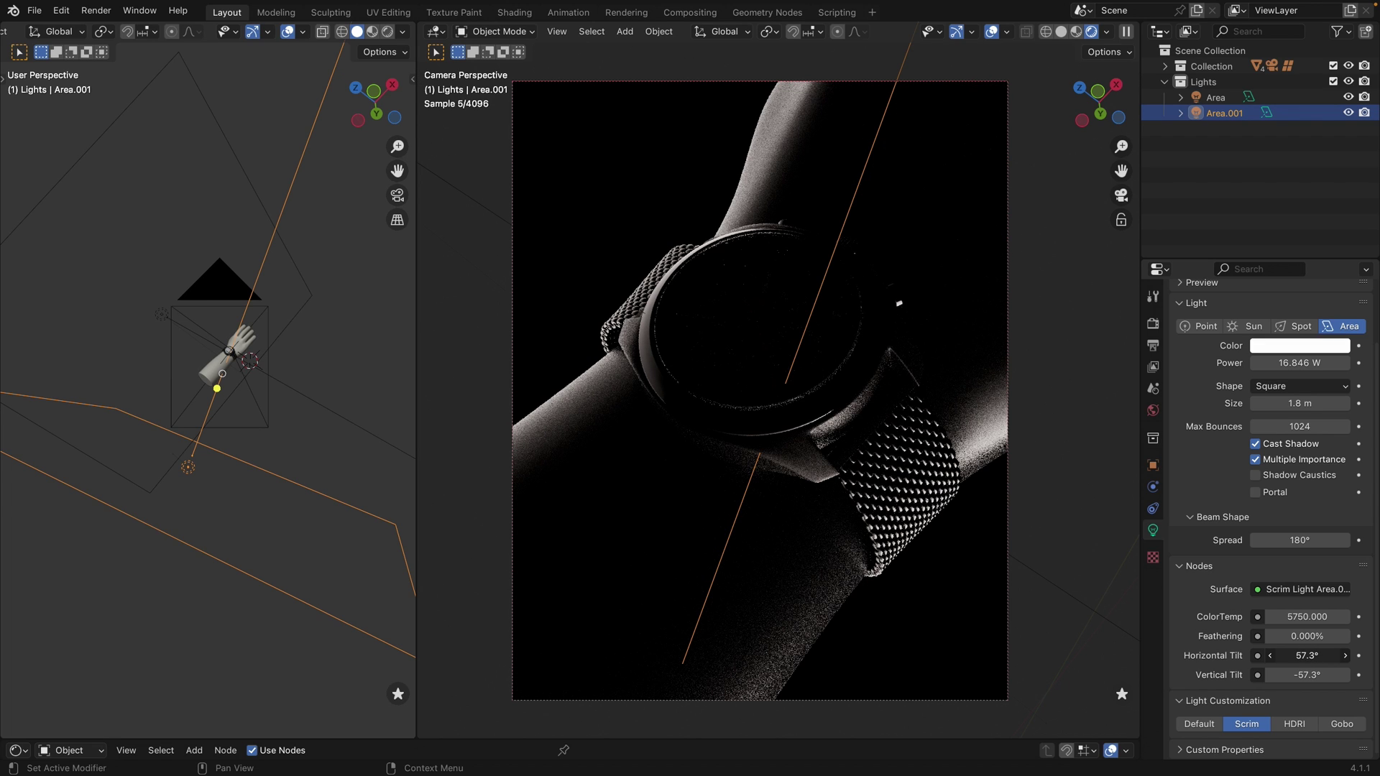
key(BackSpace)
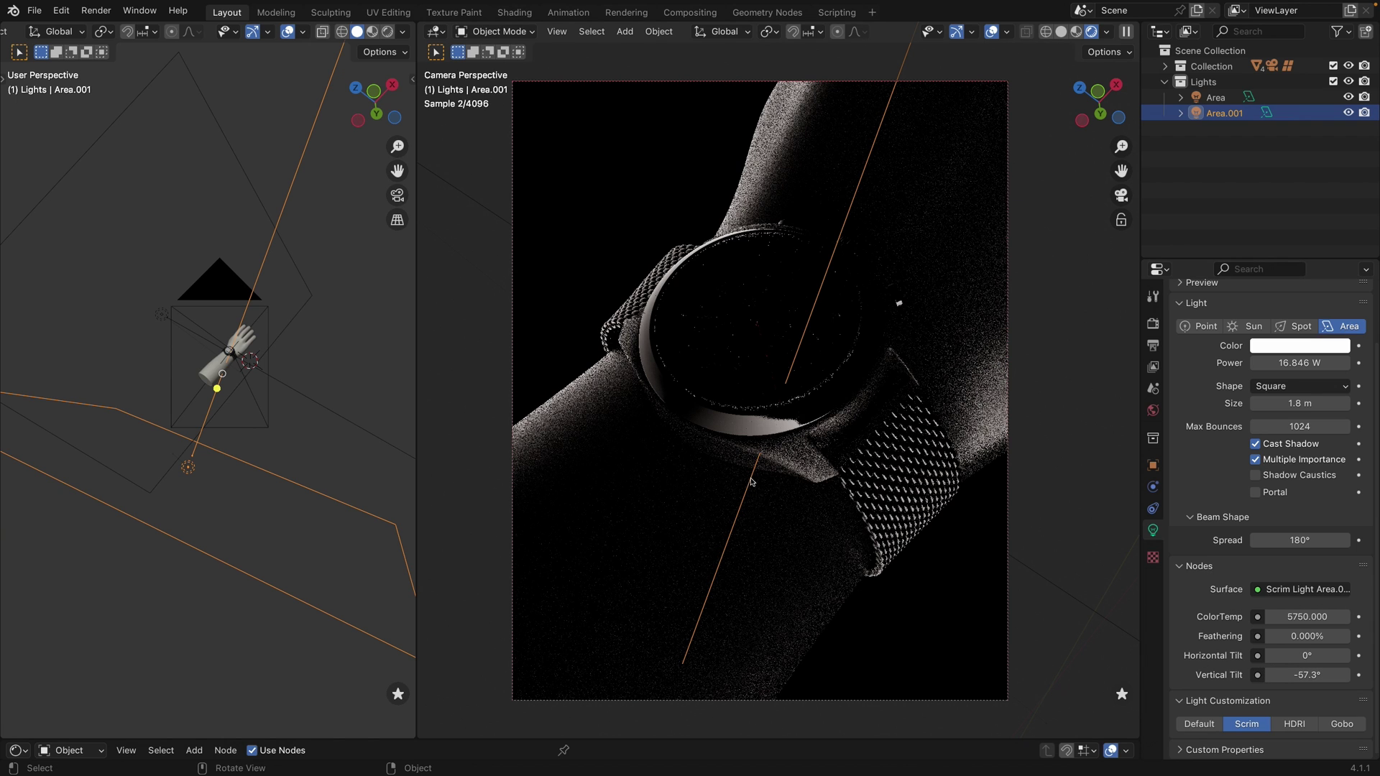
- Move the second light above the watch face, orbit it around the dial and shrink it to 0.742 m
ctrl+drag(760, 455, 763, 452)
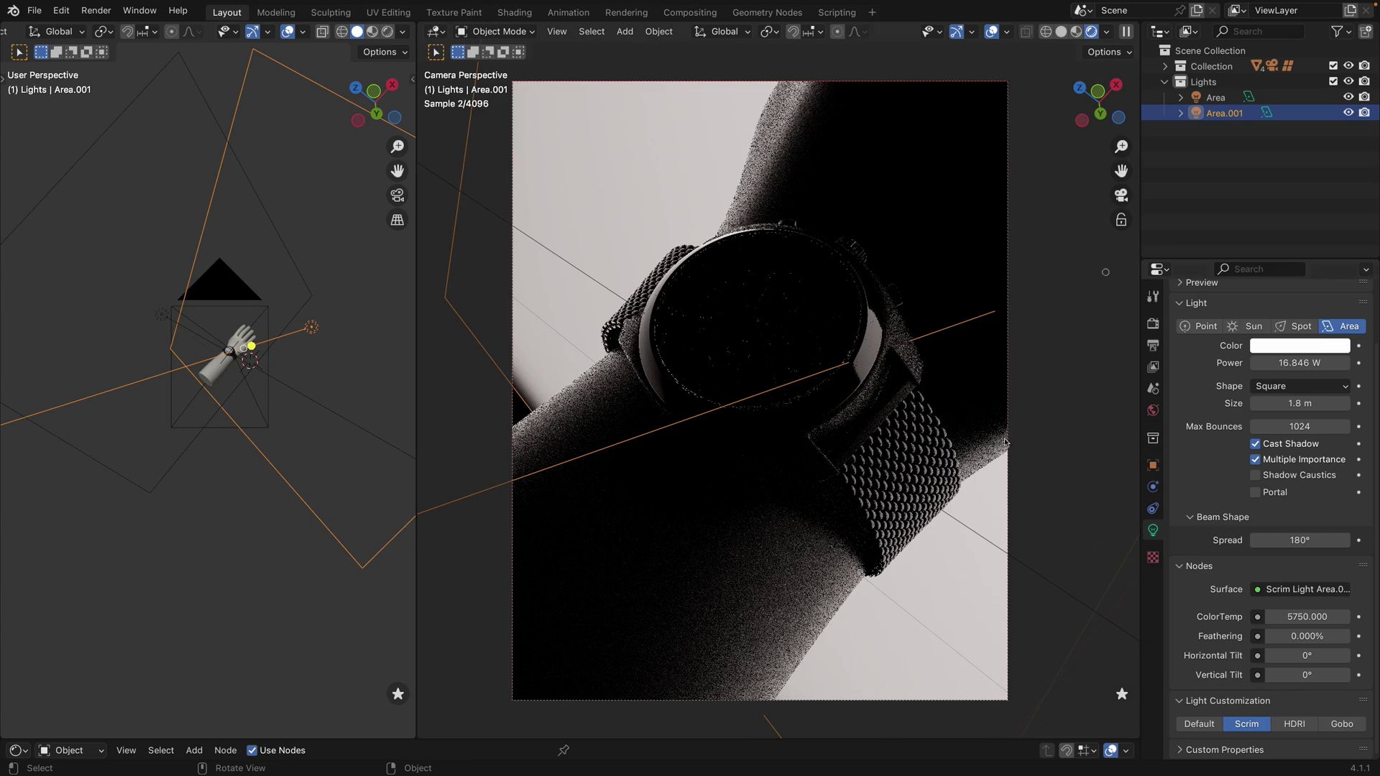
key(Tab)
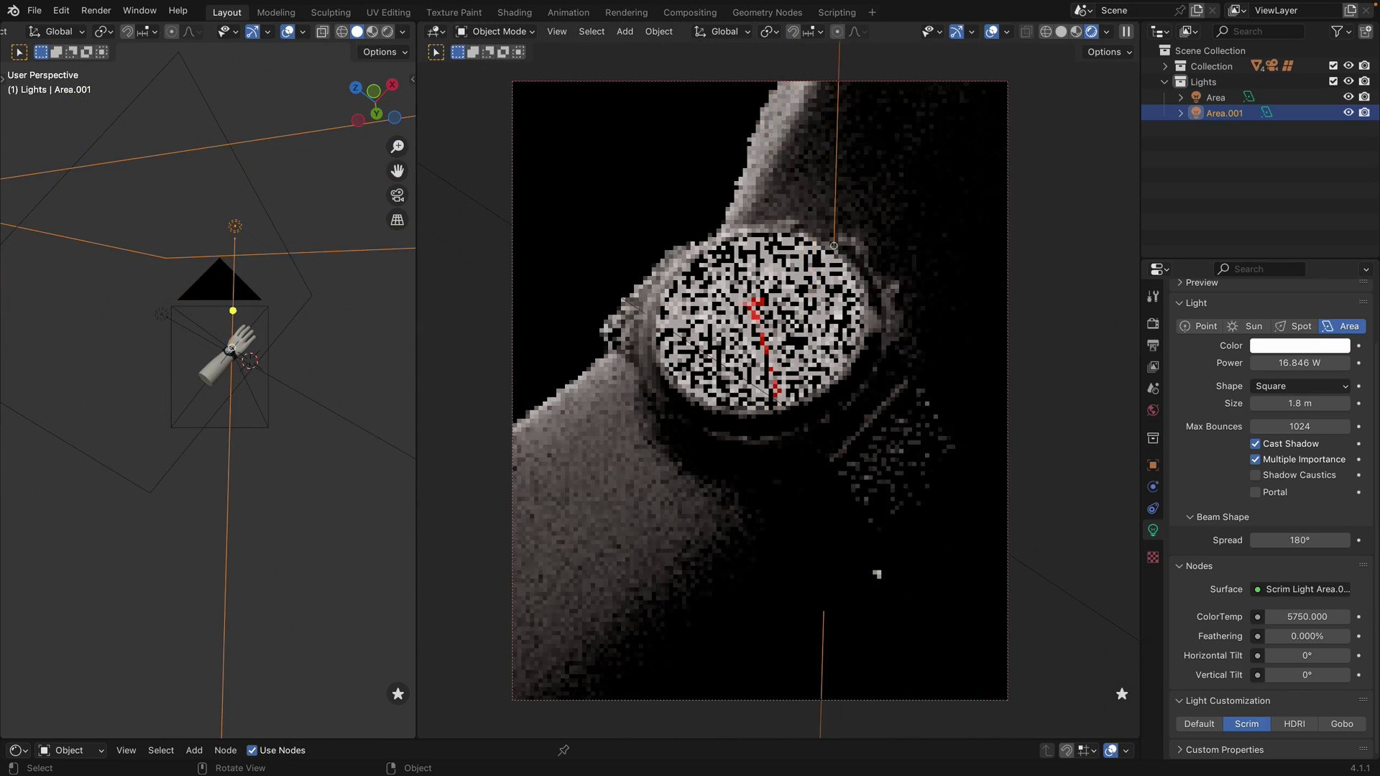
key(2)
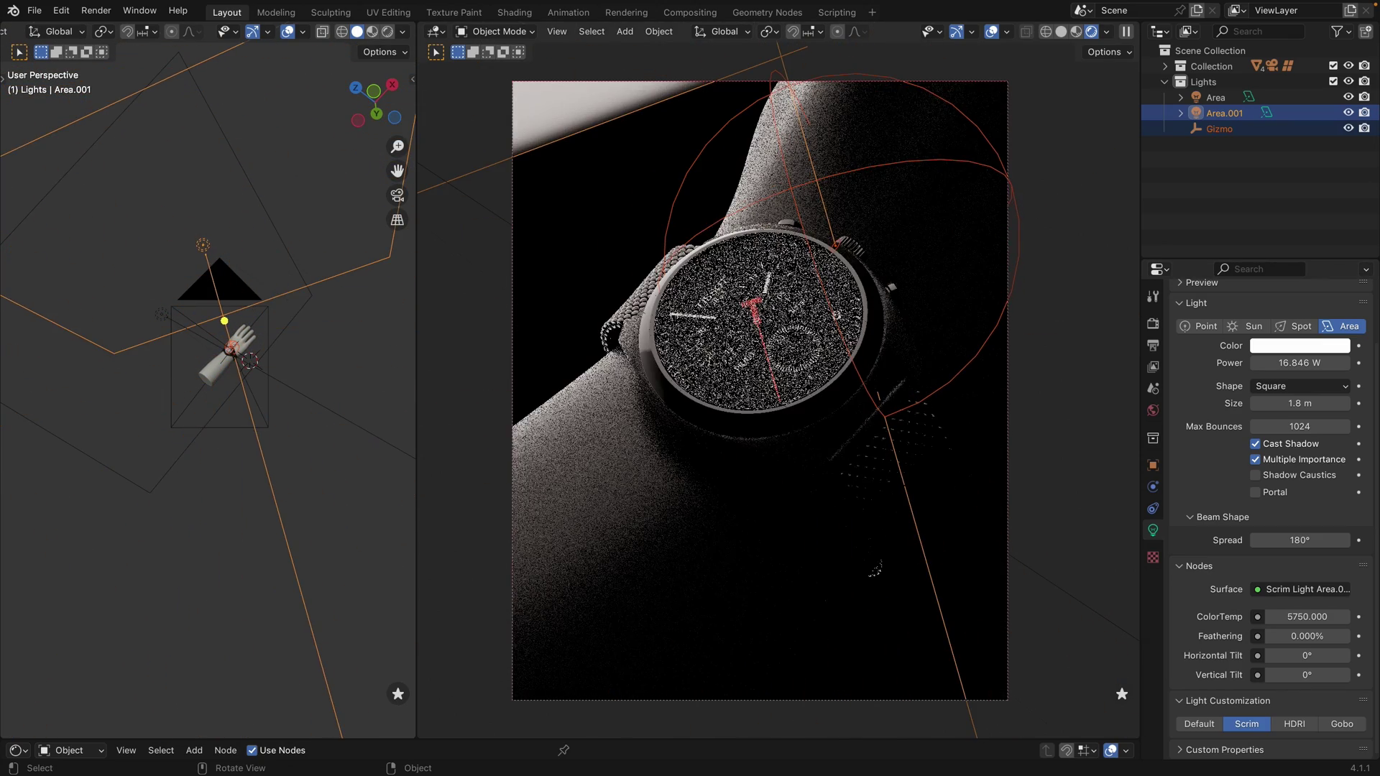
key(3)
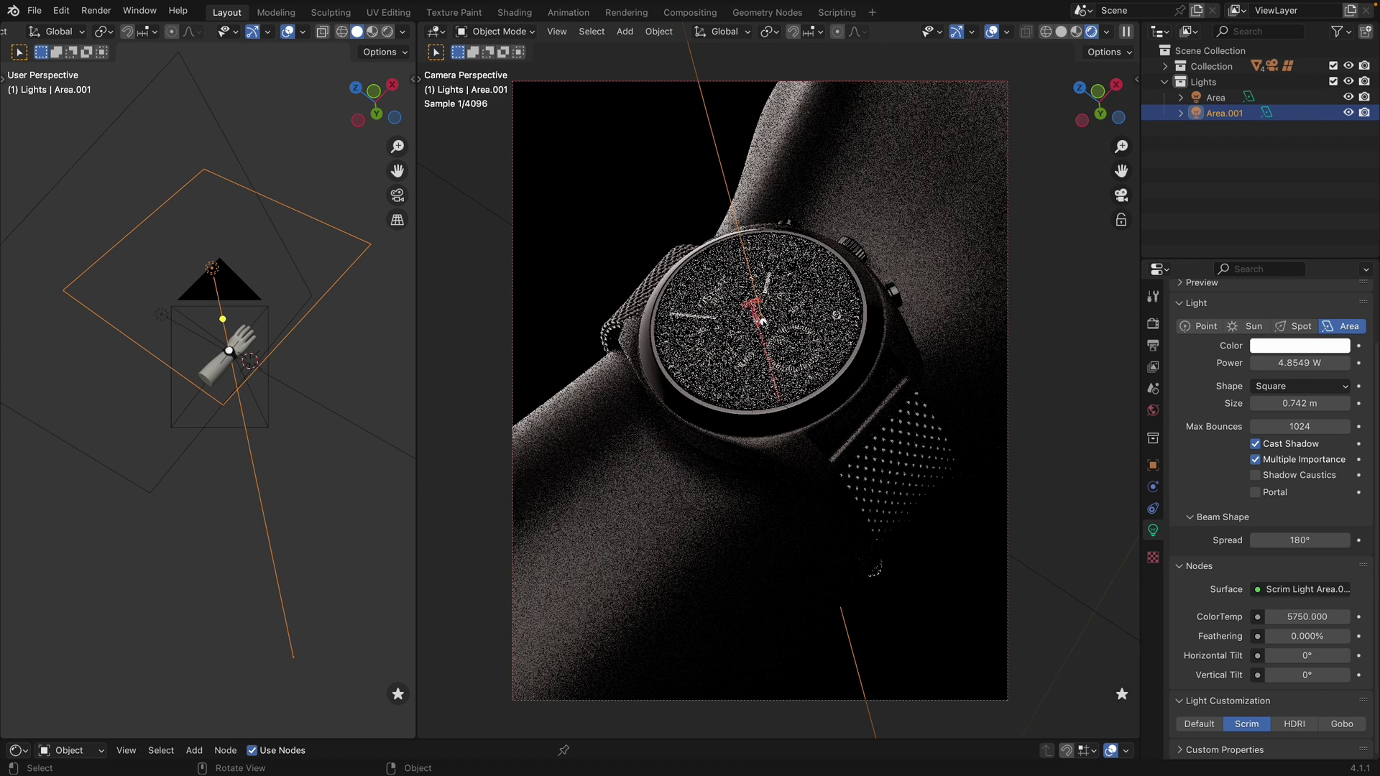
- Hide and show the second area light to compare the watch with and without it
click(1351, 114)
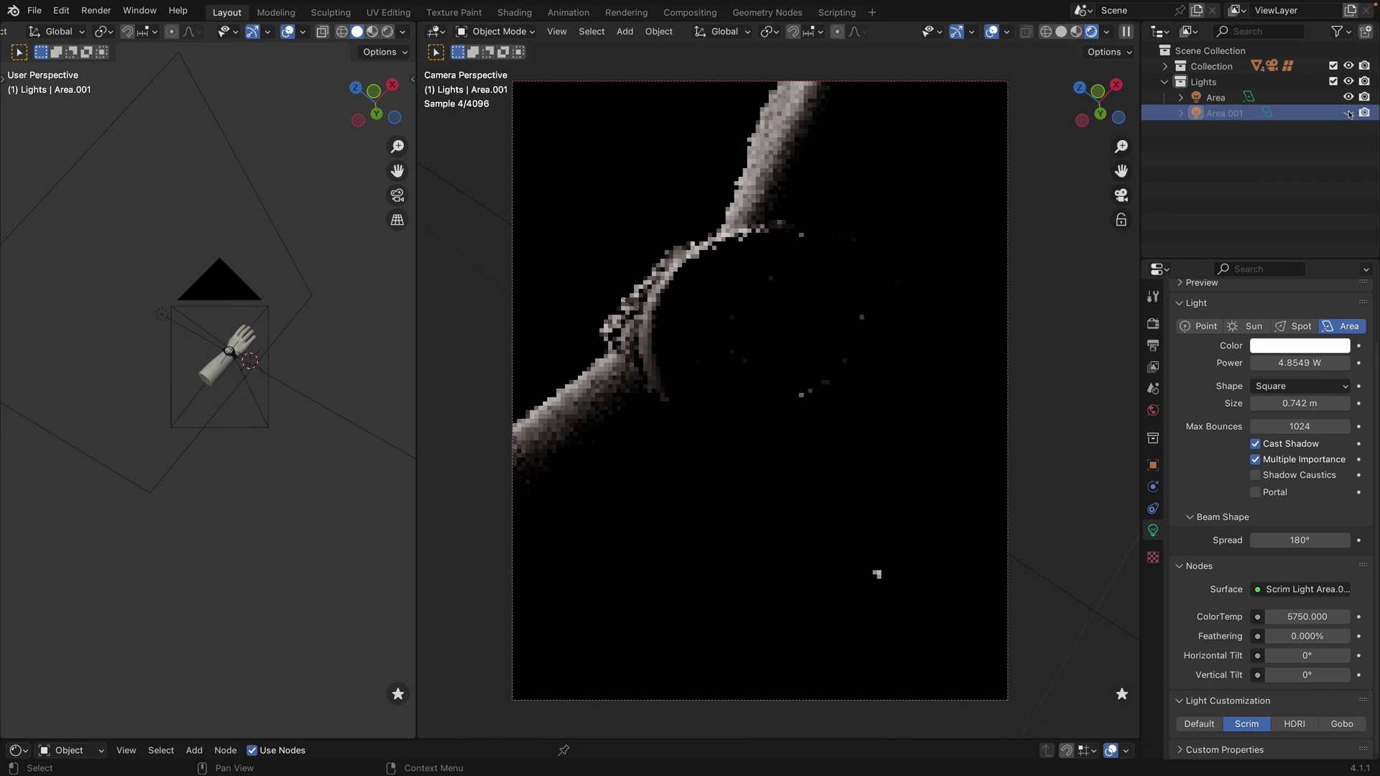
click(1351, 113)
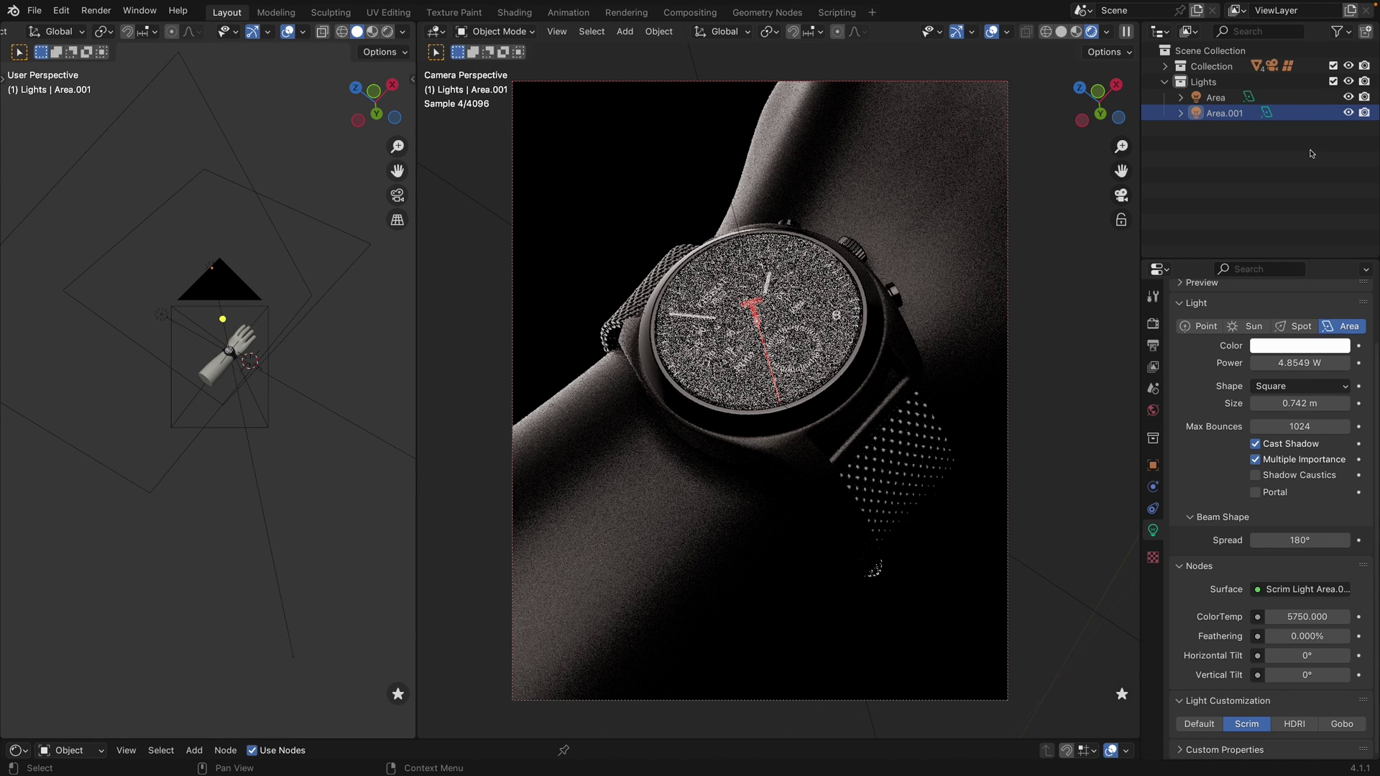
- Re-aim the second area light at the watch dial and orbit it toward the upper side of the watch
key(ctrl+t)
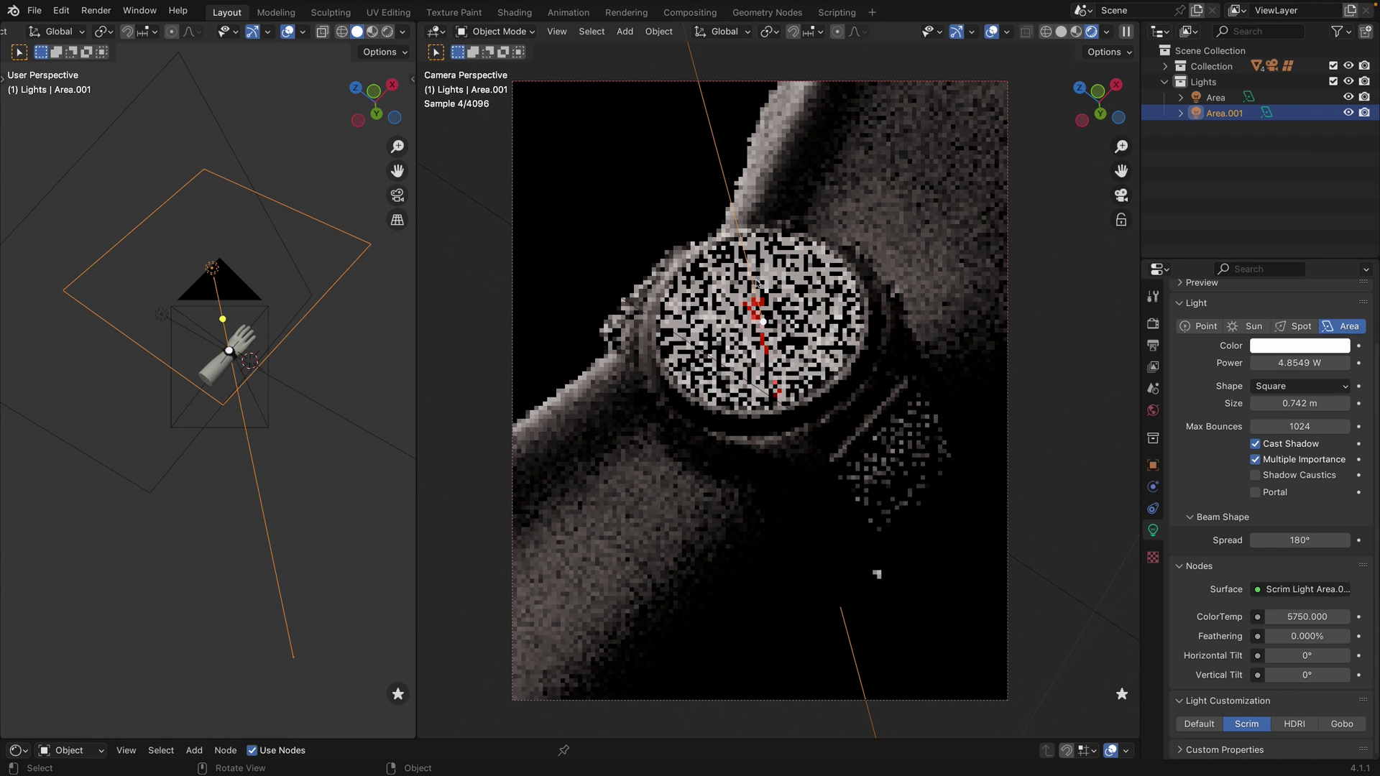
key(Tab)
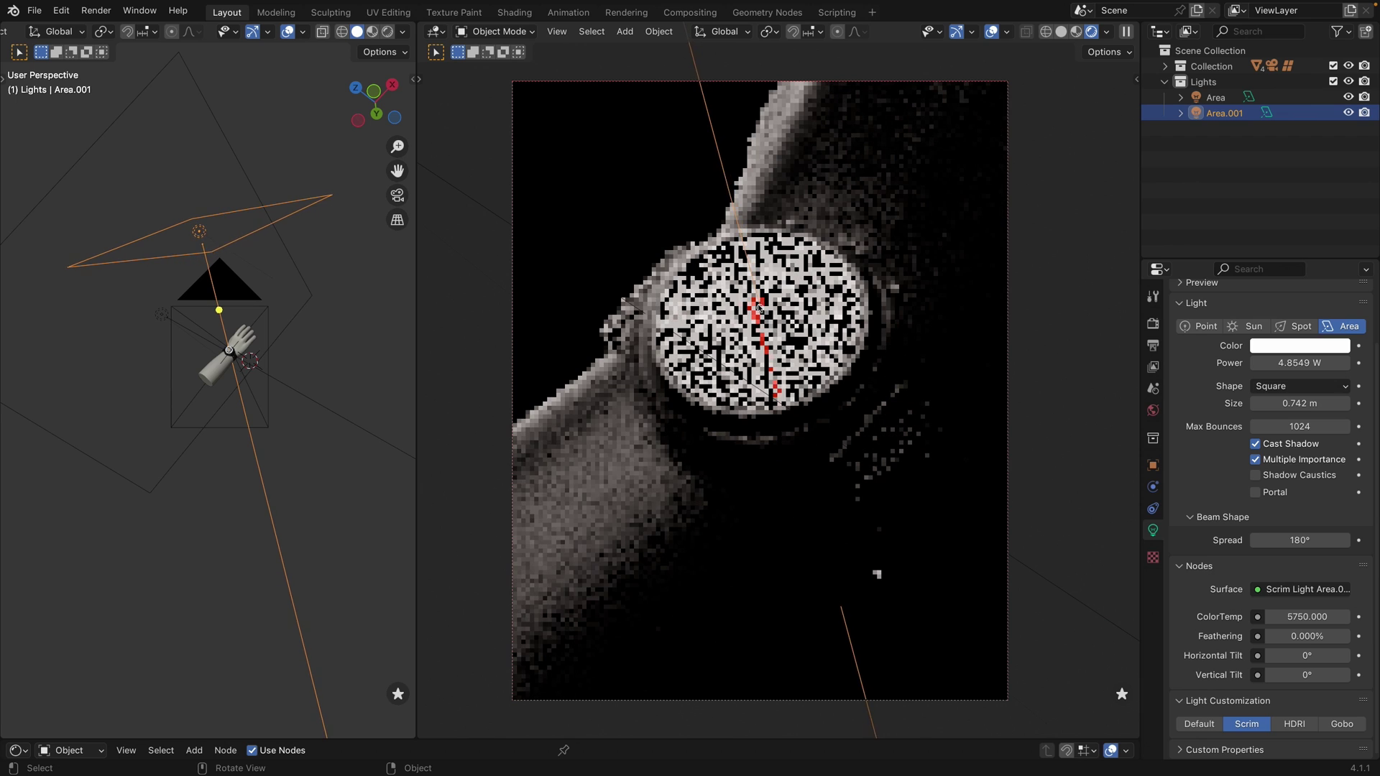
click(770, 321)
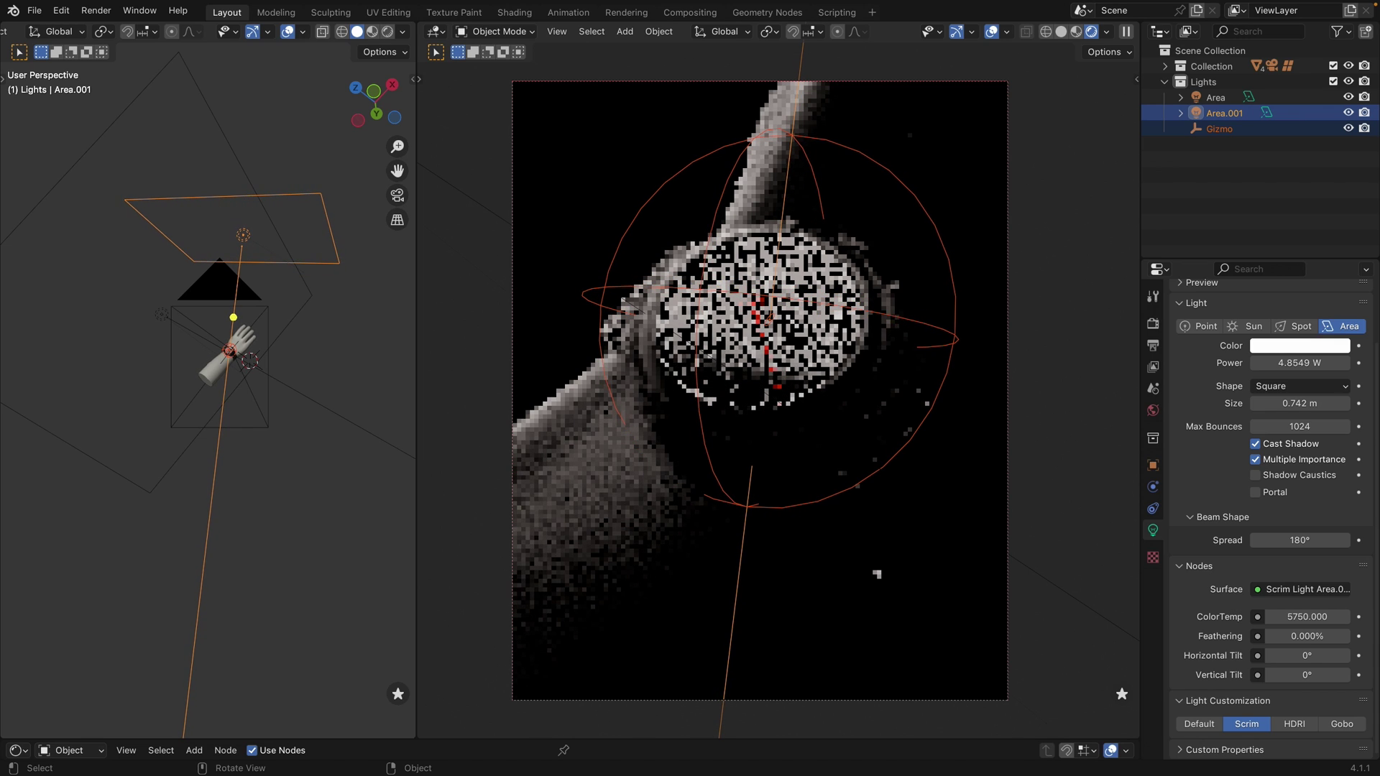
click(1048, 452)
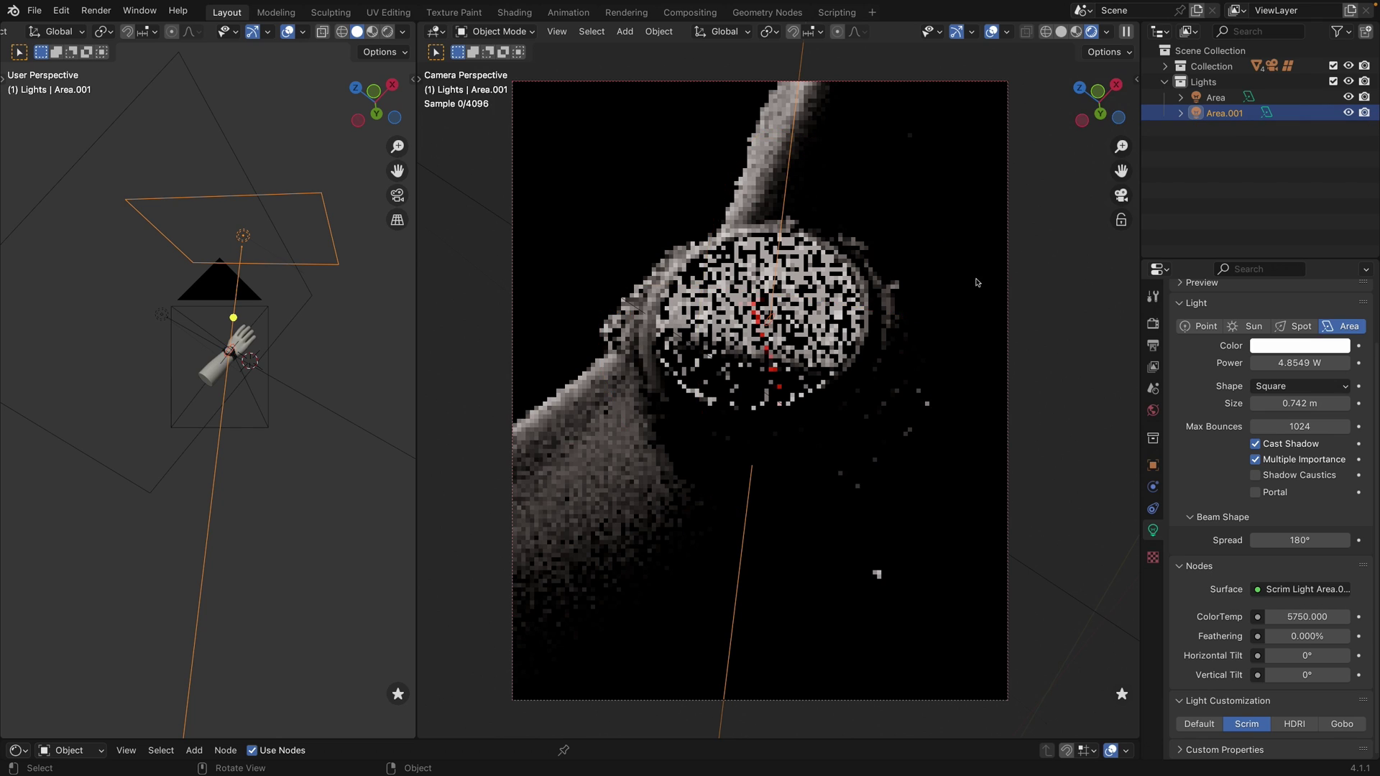
- Isolate the second light while setting its Horizontal Tilt to -40.8°, save the file and restore the other light
click(1122, 693)
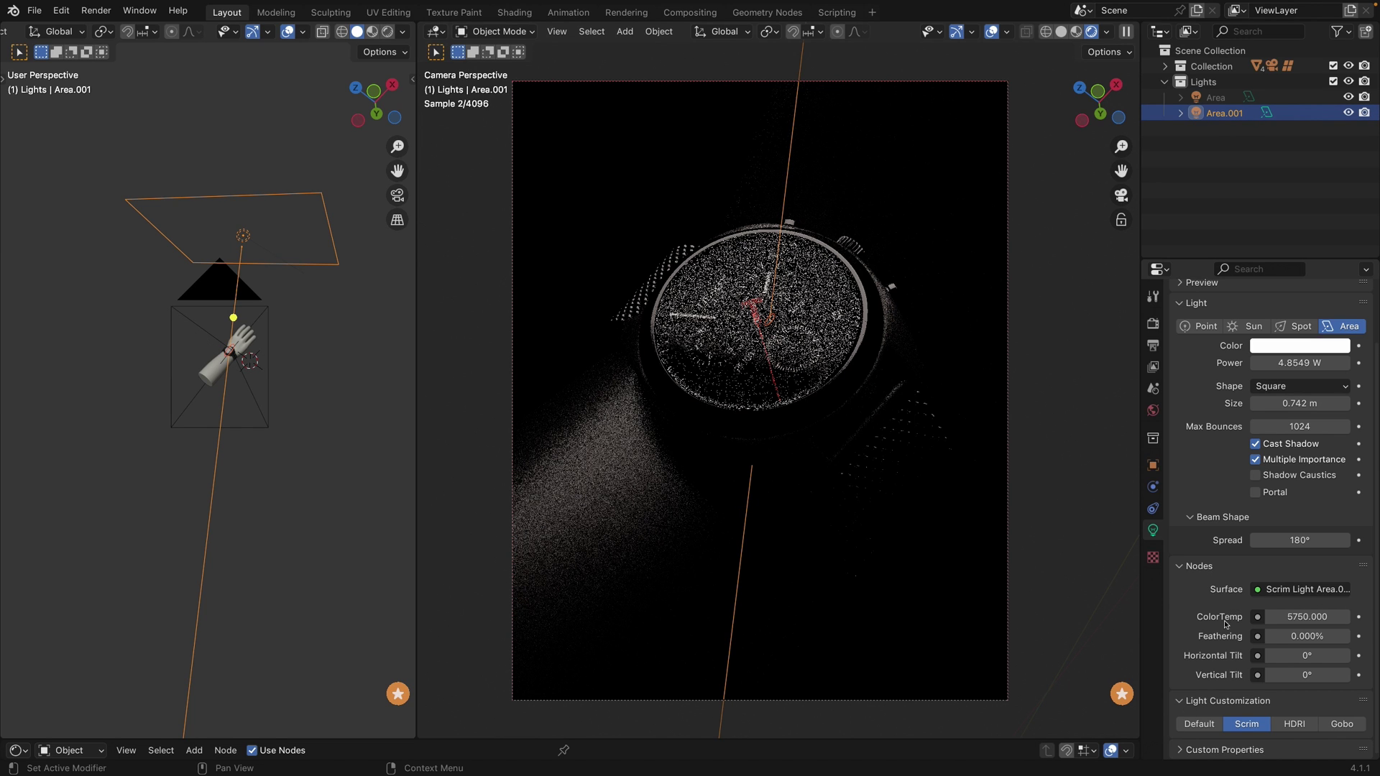
mouse_move(1307, 656)
mouse_down()
mouse_move(1260, 656)
mouse_move(1330, 674)
mouse_move(1246, 675)
mouse_move(1302, 656)
mouse_move(1281, 656)
mouse_up()
right_click(1307, 655)
right_click(1299, 675)
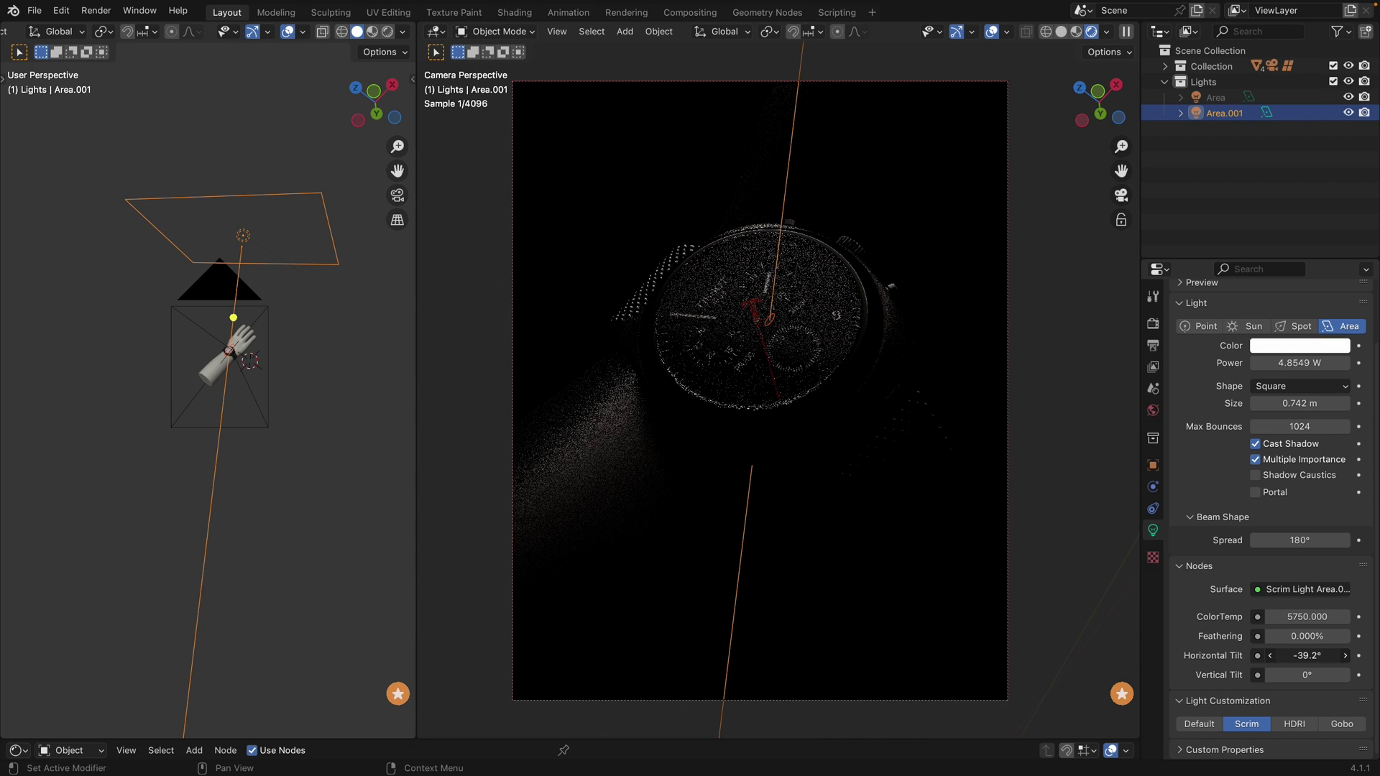
drag(1282, 656, 1282, 656)
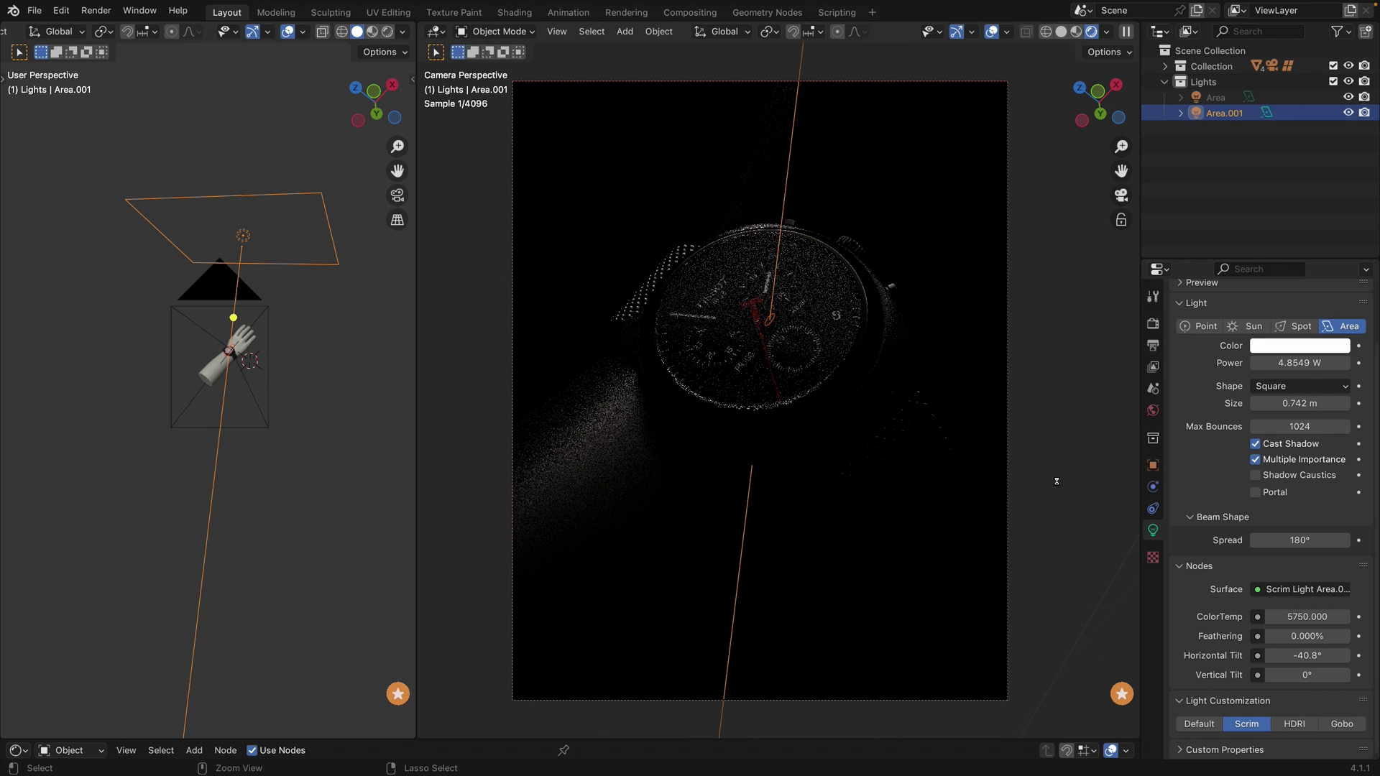
key(ctrl+s)
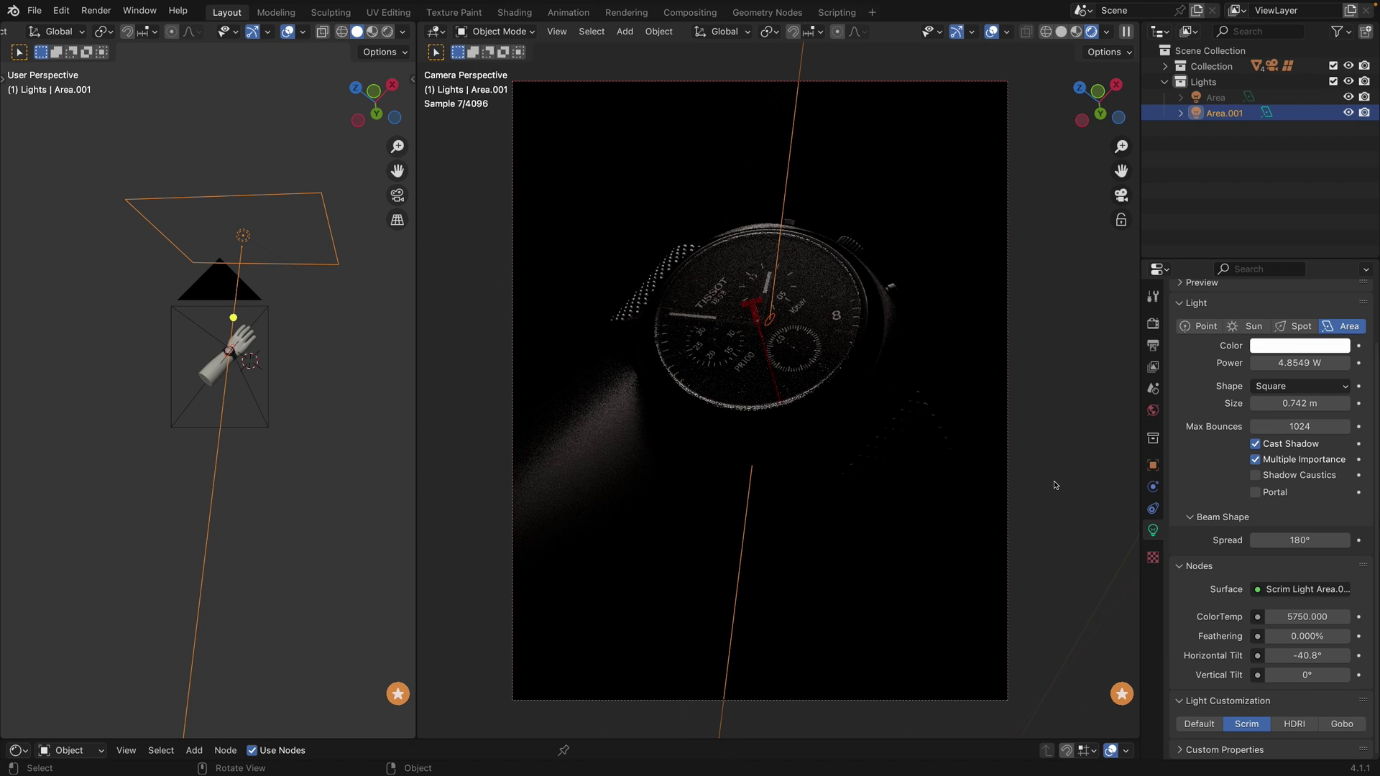
click(1122, 694)
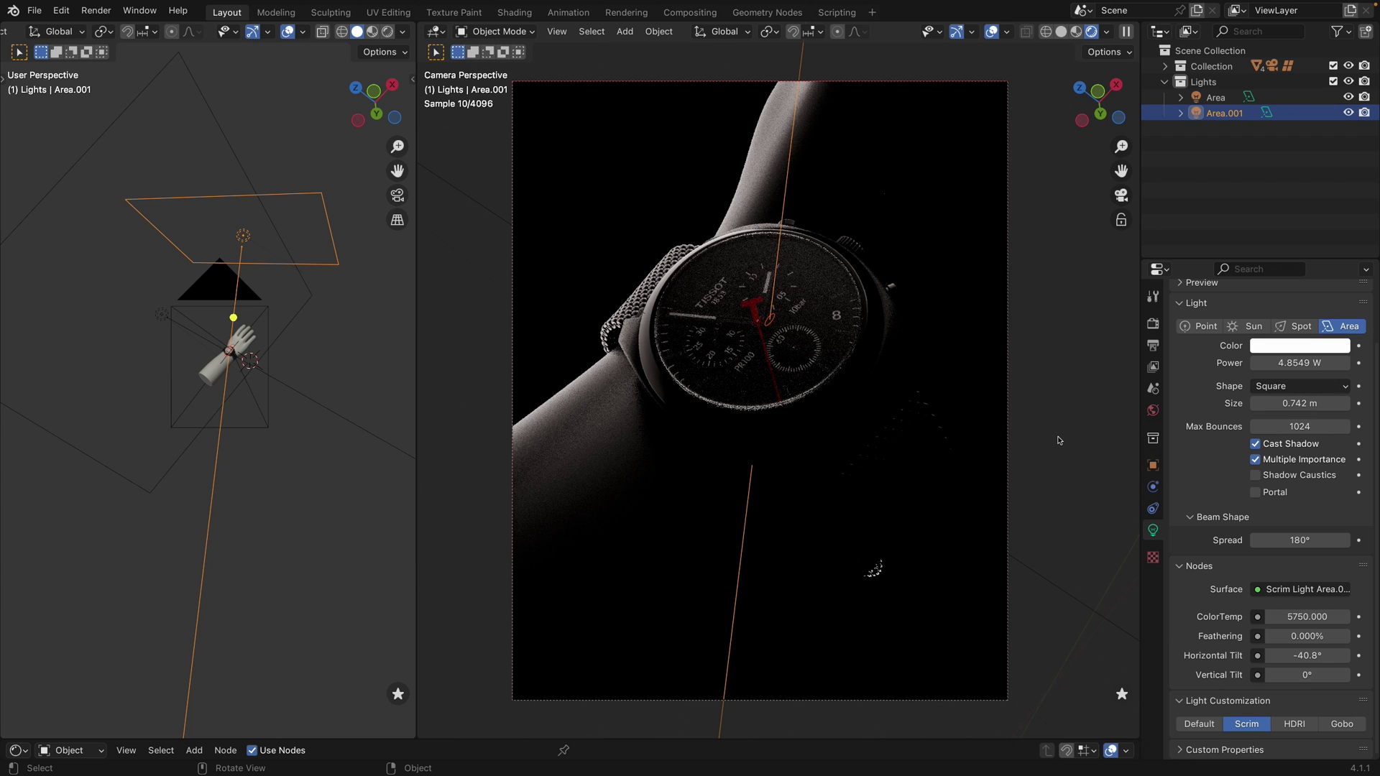
- Add a third area light, isolate it and aim it at the centre of the watch dial
right_click(693, 358)
click(766, 358)
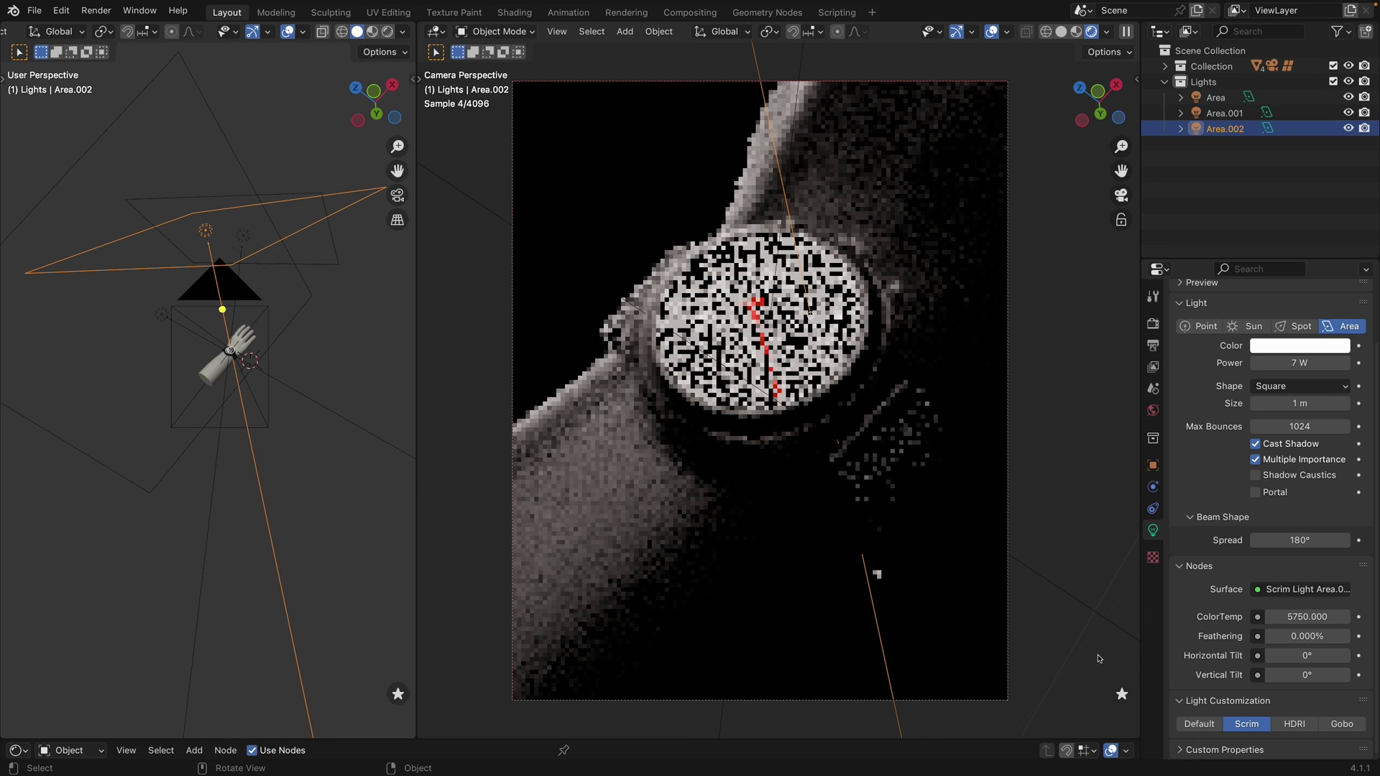
click(1121, 694)
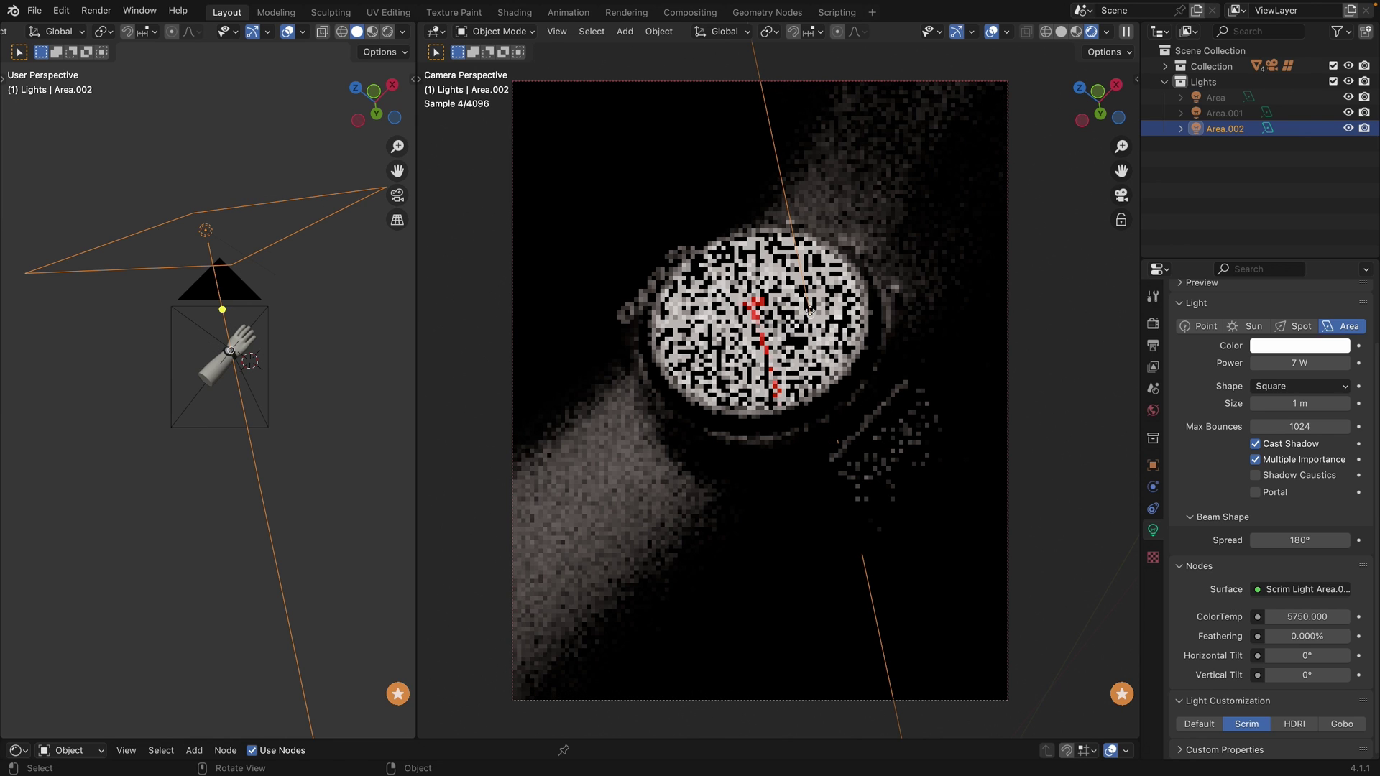
drag(810, 311, 762, 317)
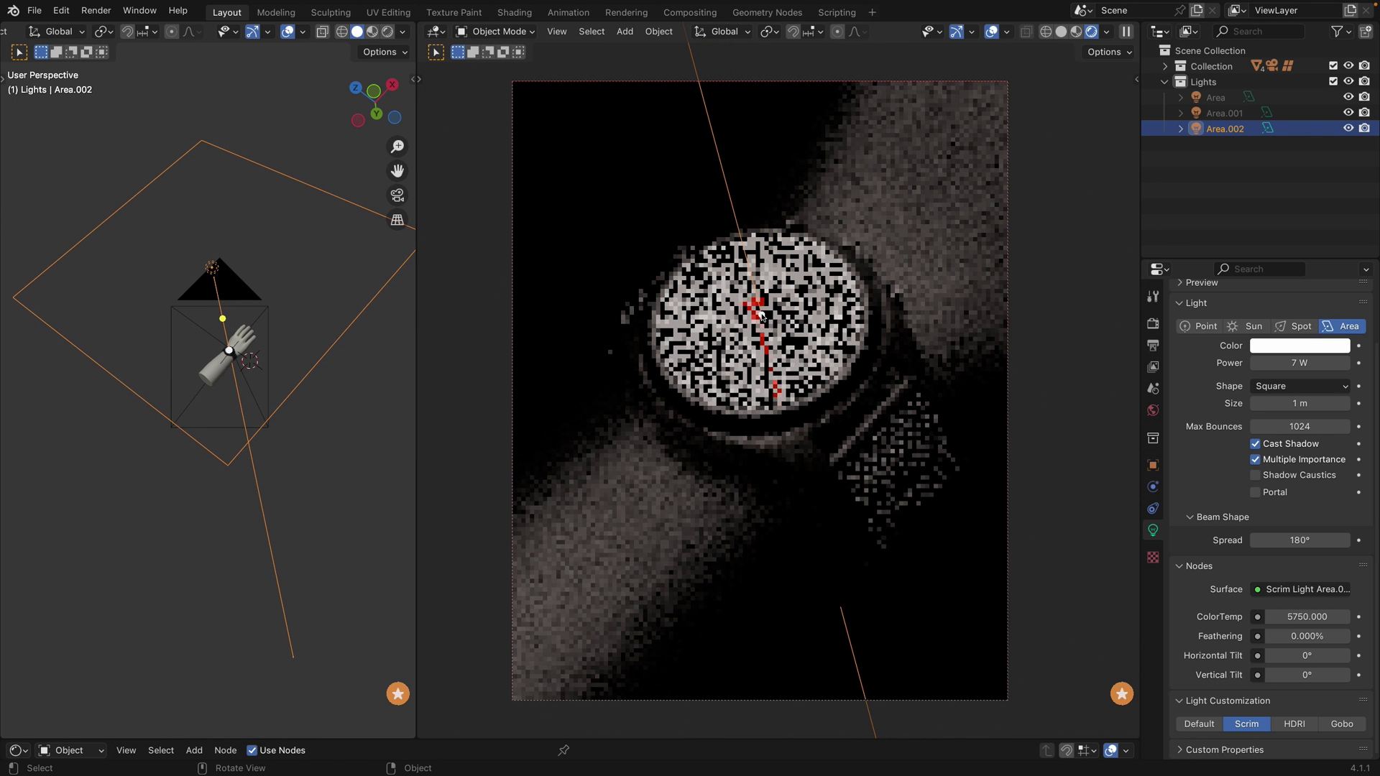
- Shrink the third light to 0.0339 m and narrow its beam spread to 3°
shift+scroll(762, 316, down, 20)
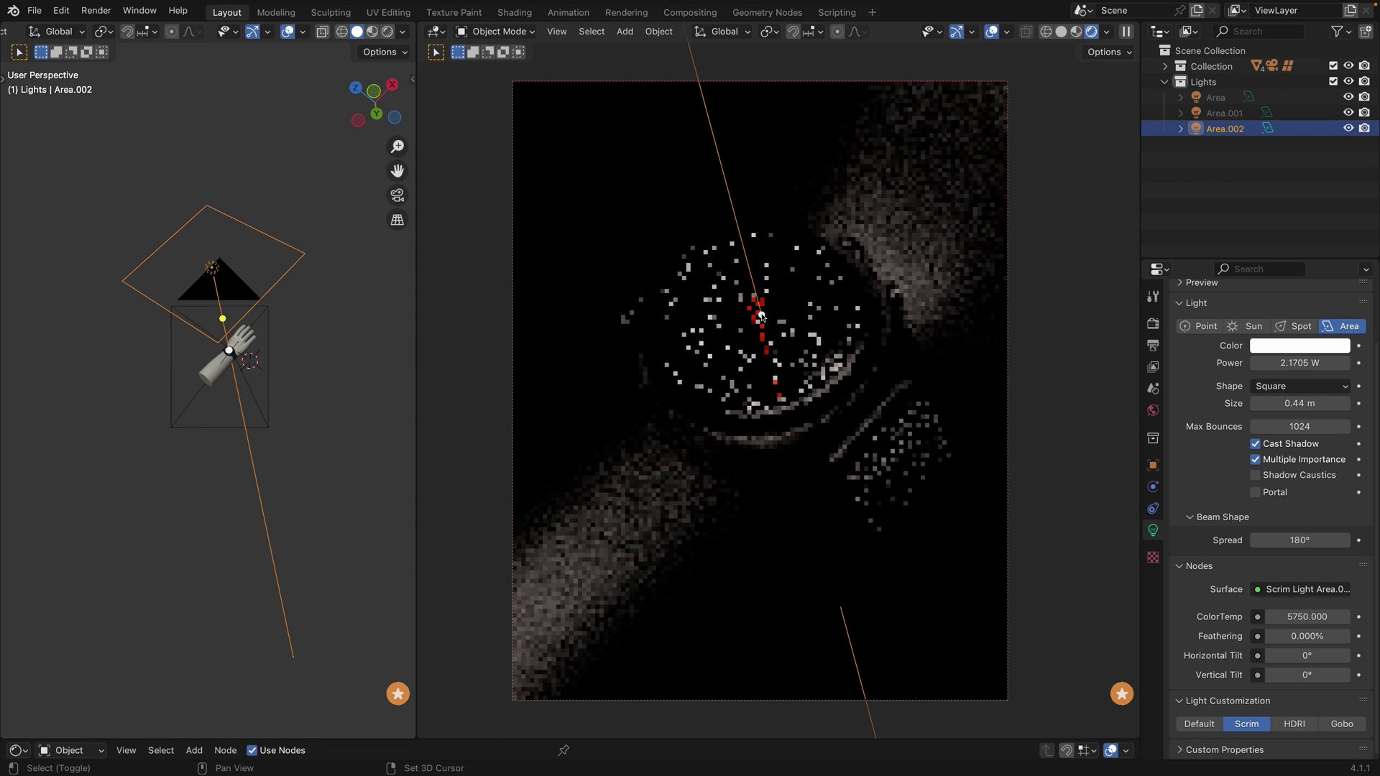
shift+scroll(761, 316, down, 1)
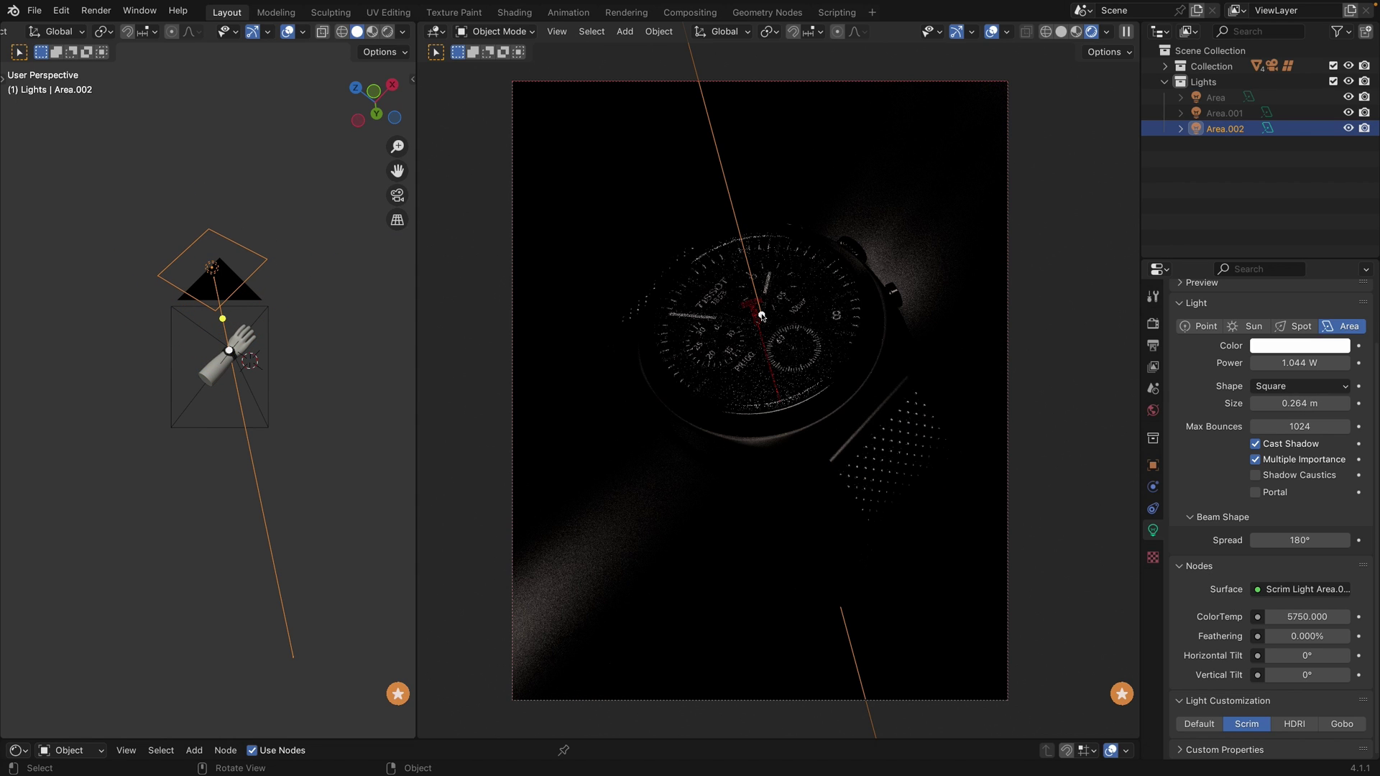
ctrl+scroll(762, 317, down, 16)
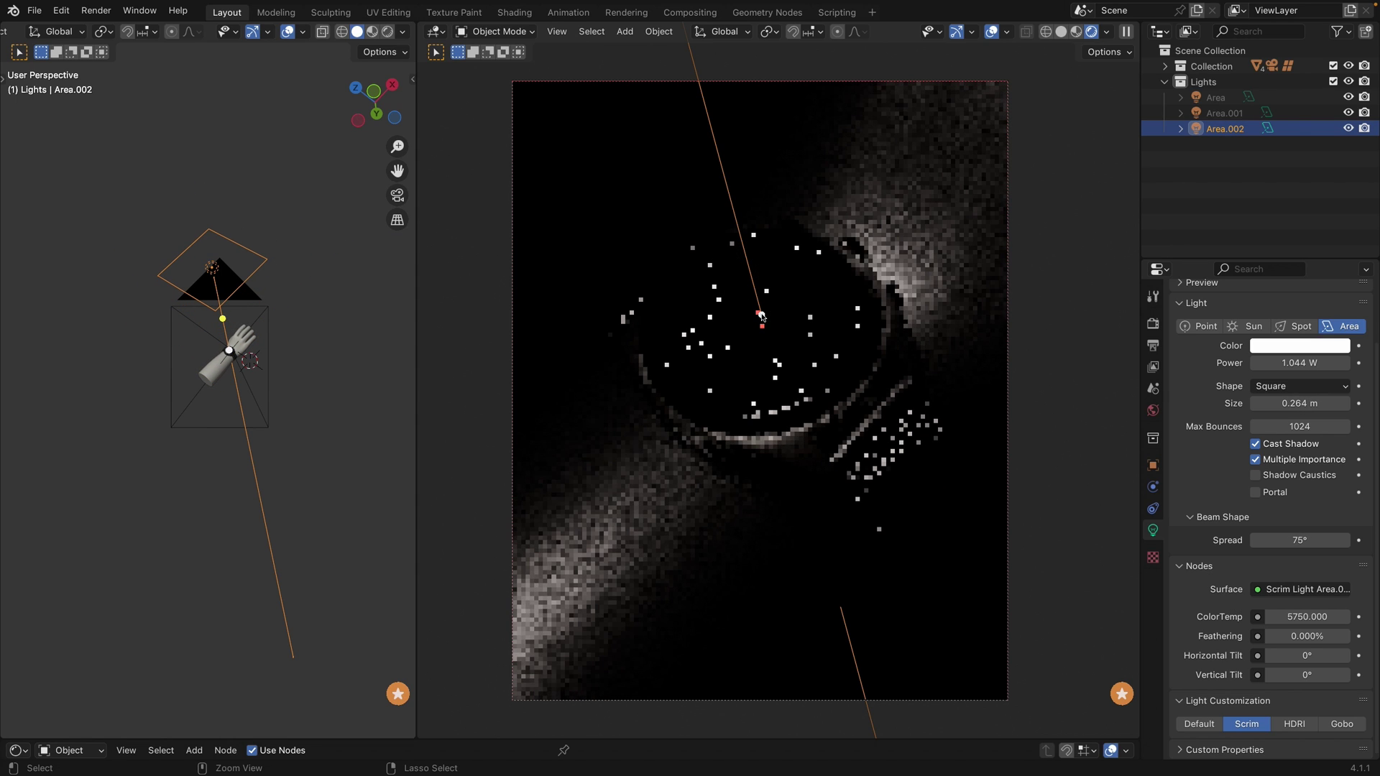
alt+scroll(761, 316, down, 7)
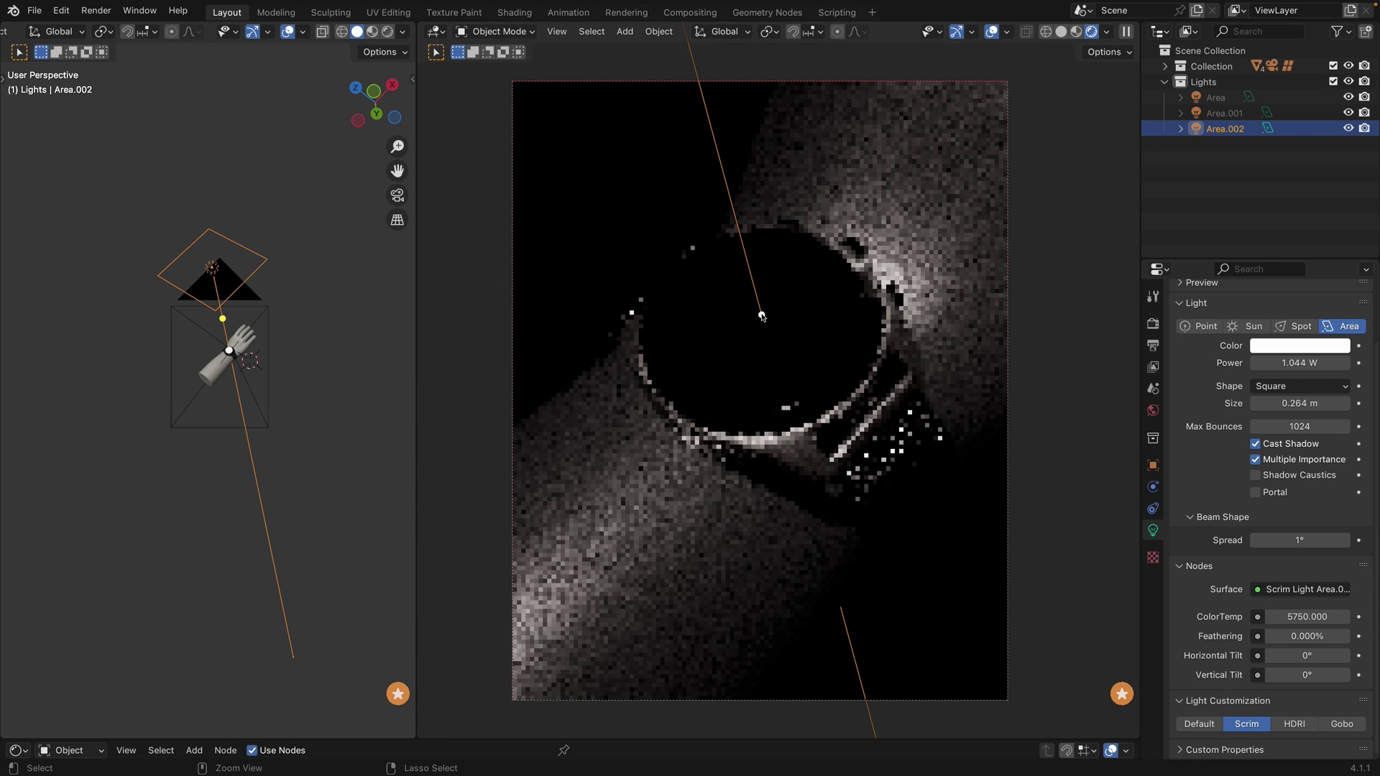
shift+scroll(762, 316, down, 6)
shift+scroll(763, 317, down, 12)
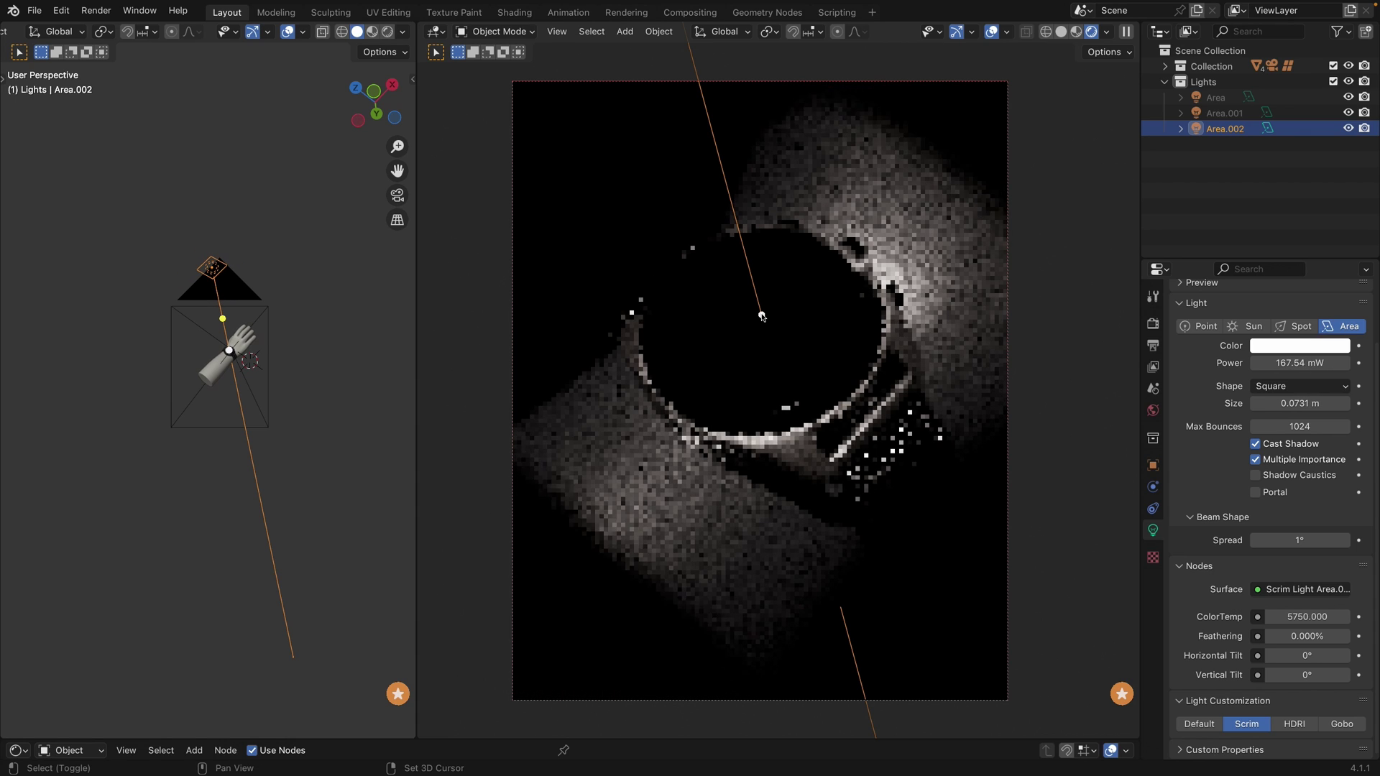
shift+scroll(762, 317, down, 1)
alt+scroll(762, 317, up, 2)
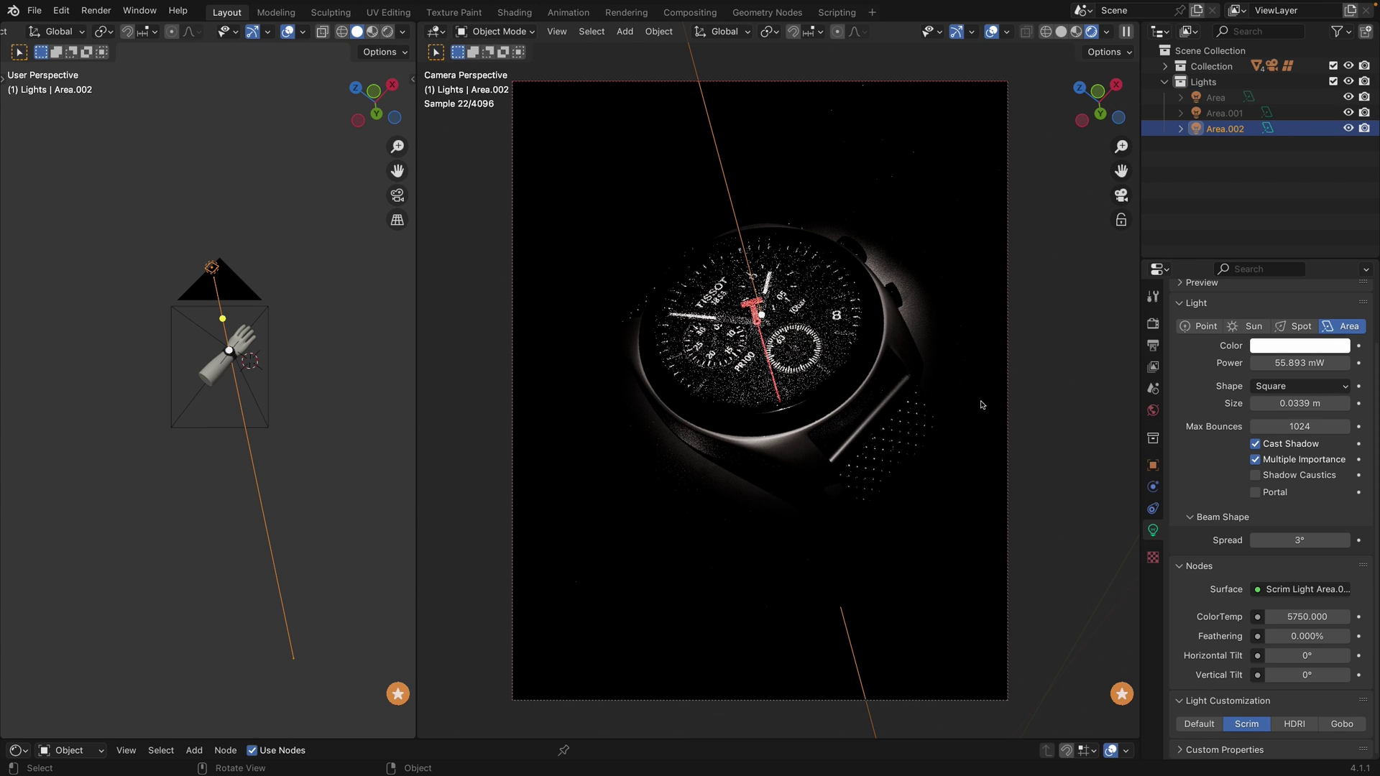
- Divide the third light's power by 5 to 11.179 mW, save the file and raise the light's Feathering to 100%
click(1320, 363)
click(1320, 361)
text(/)
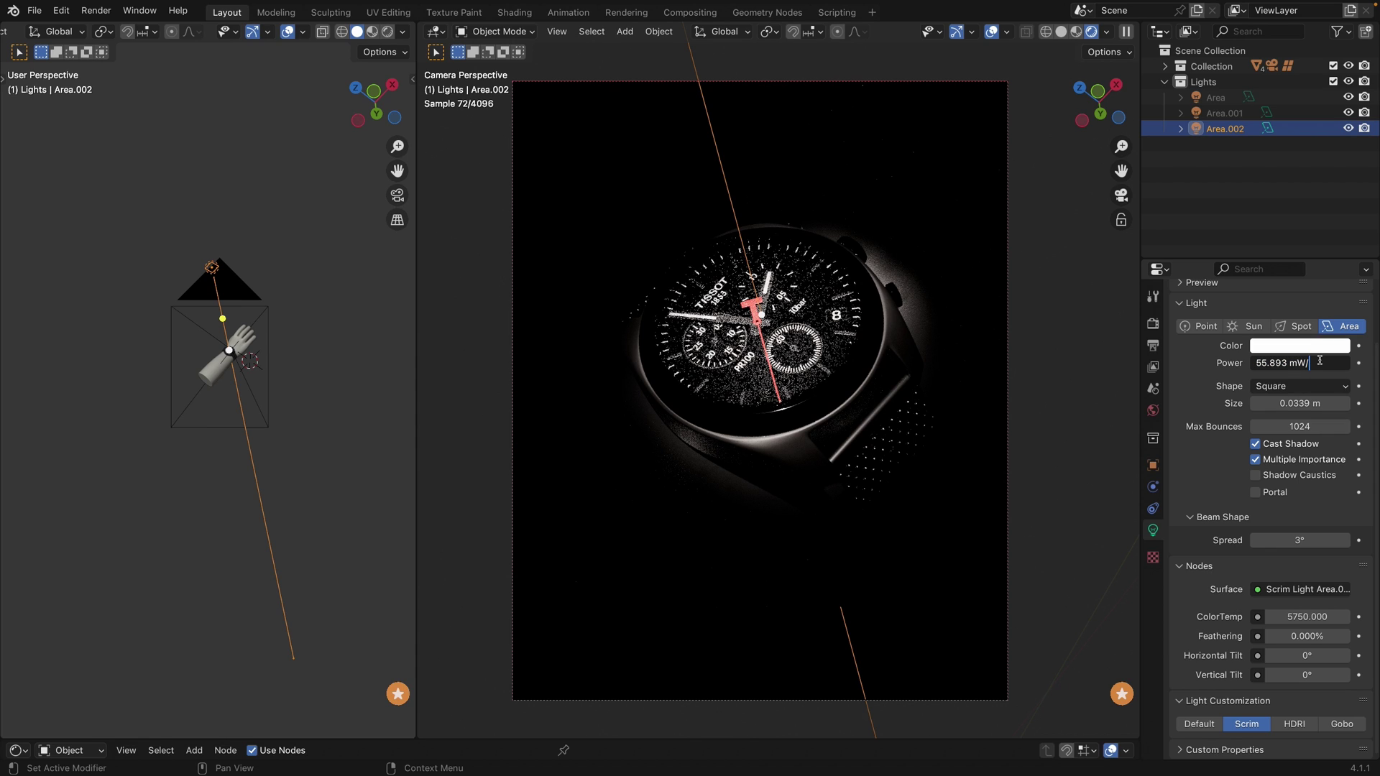
text(5)
key(Return)
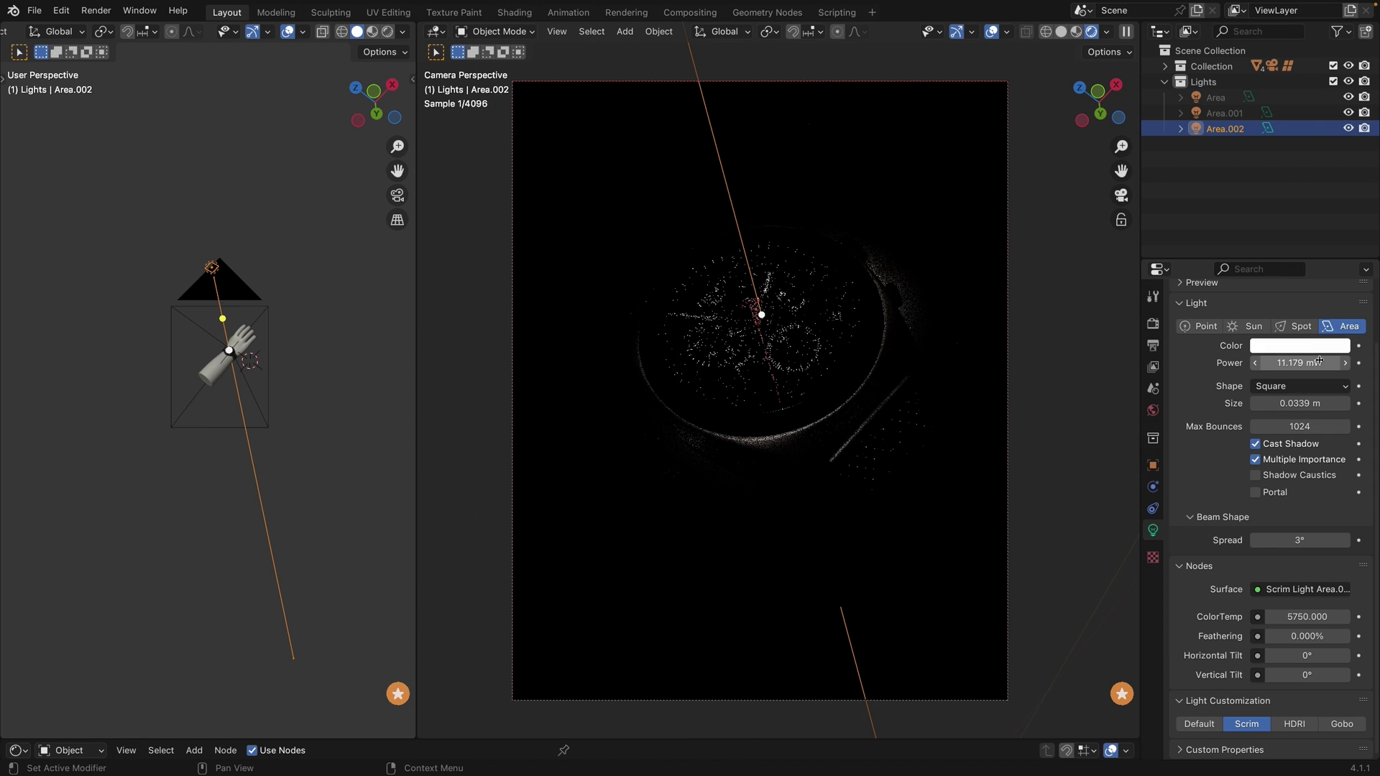
key(ctrl+s)
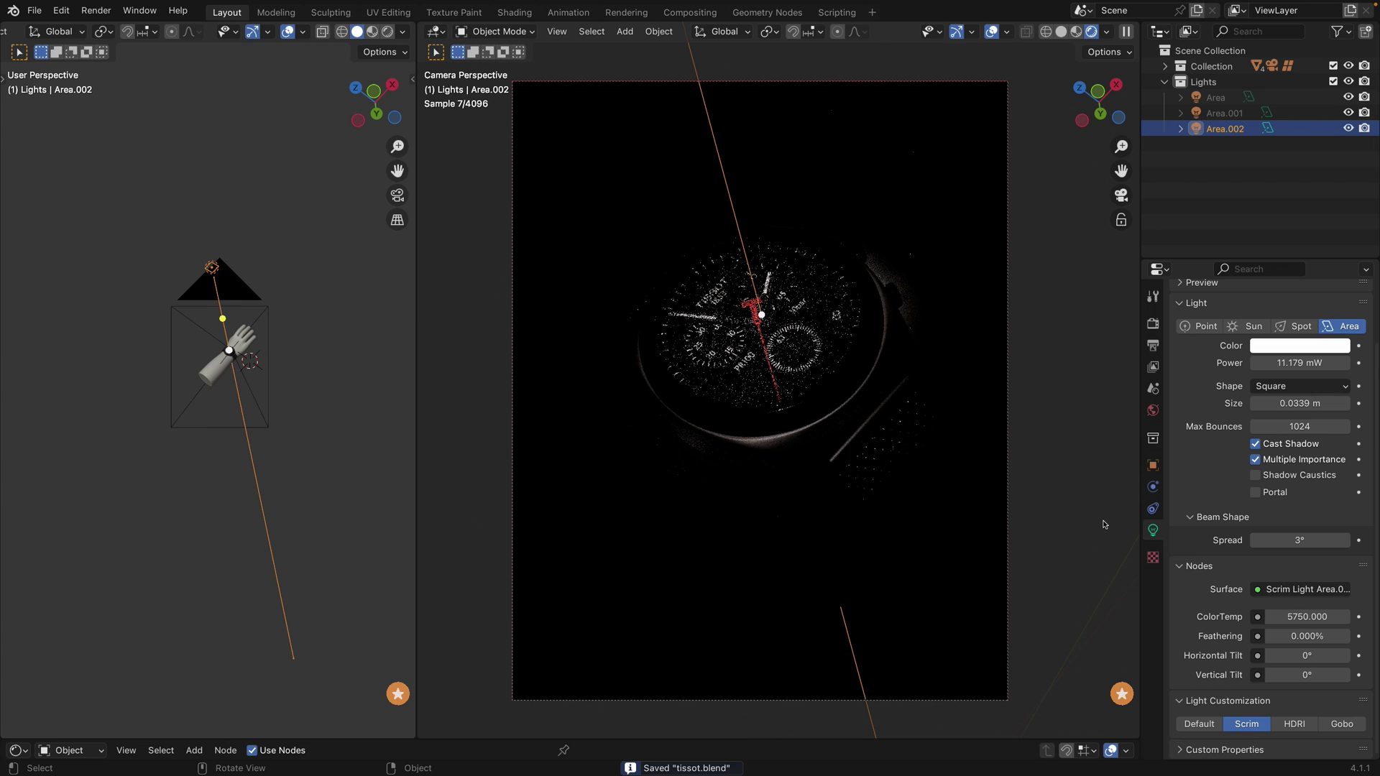
drag(1294, 639, 1352, 639)
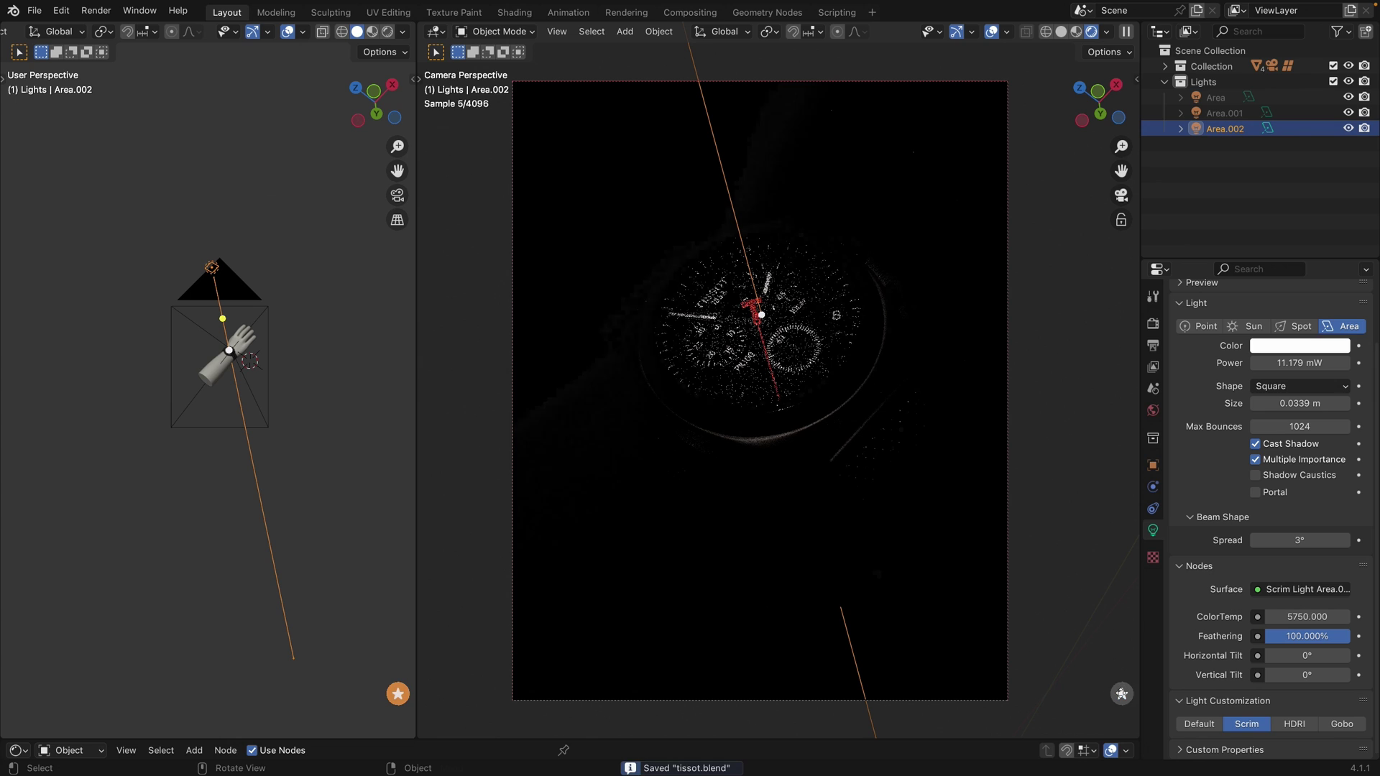
click(1349, 129)
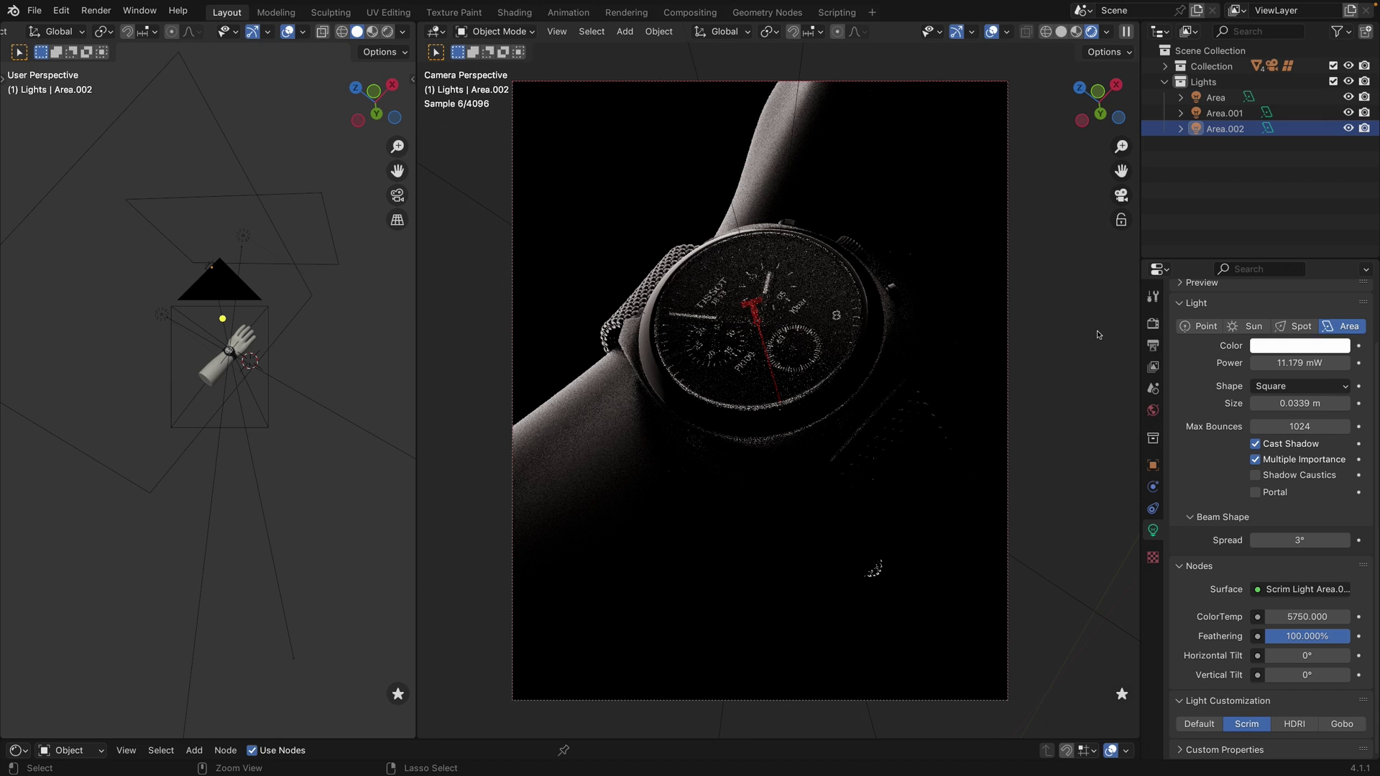
- Add a fourth area light aimed at the watch case edge where the lower mesh strap attaches
right_click(697, 428)
mouse_move(719, 425)
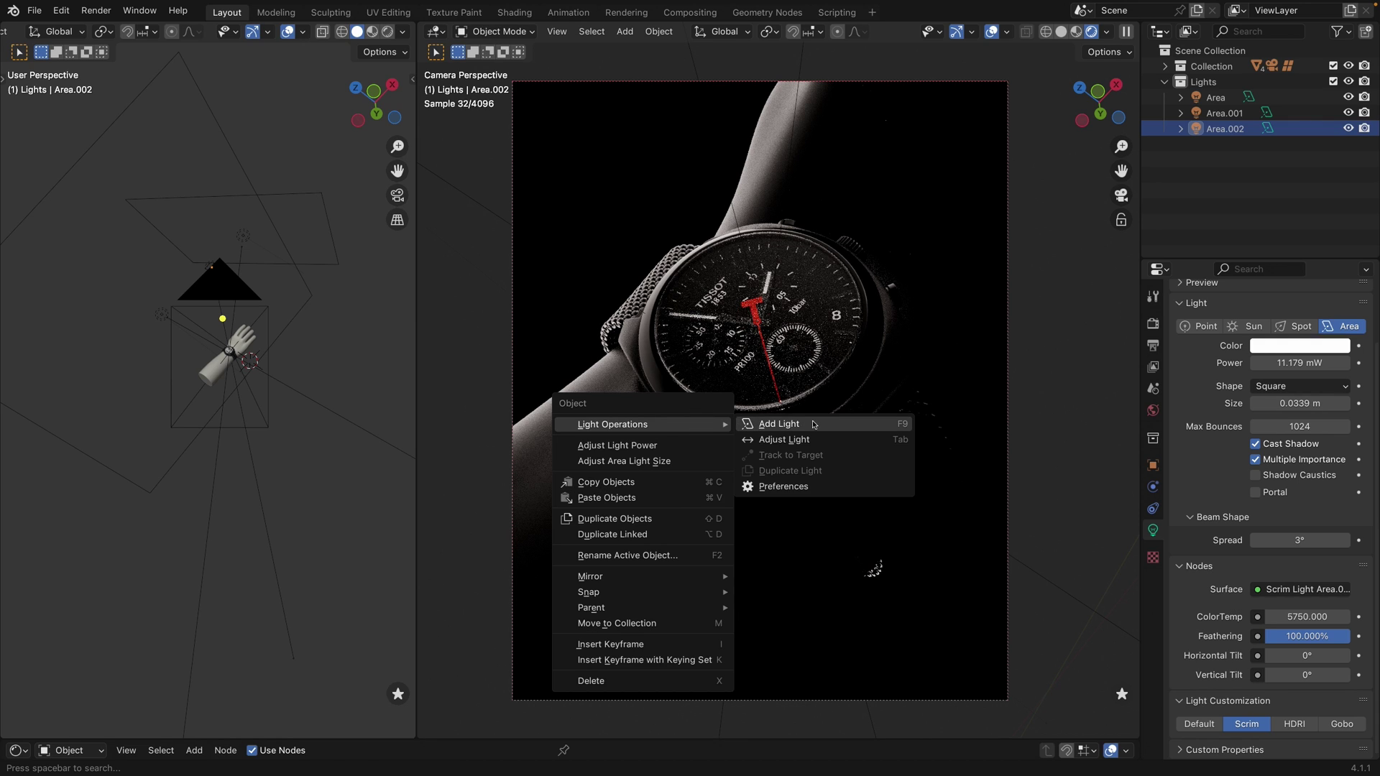
click(779, 424)
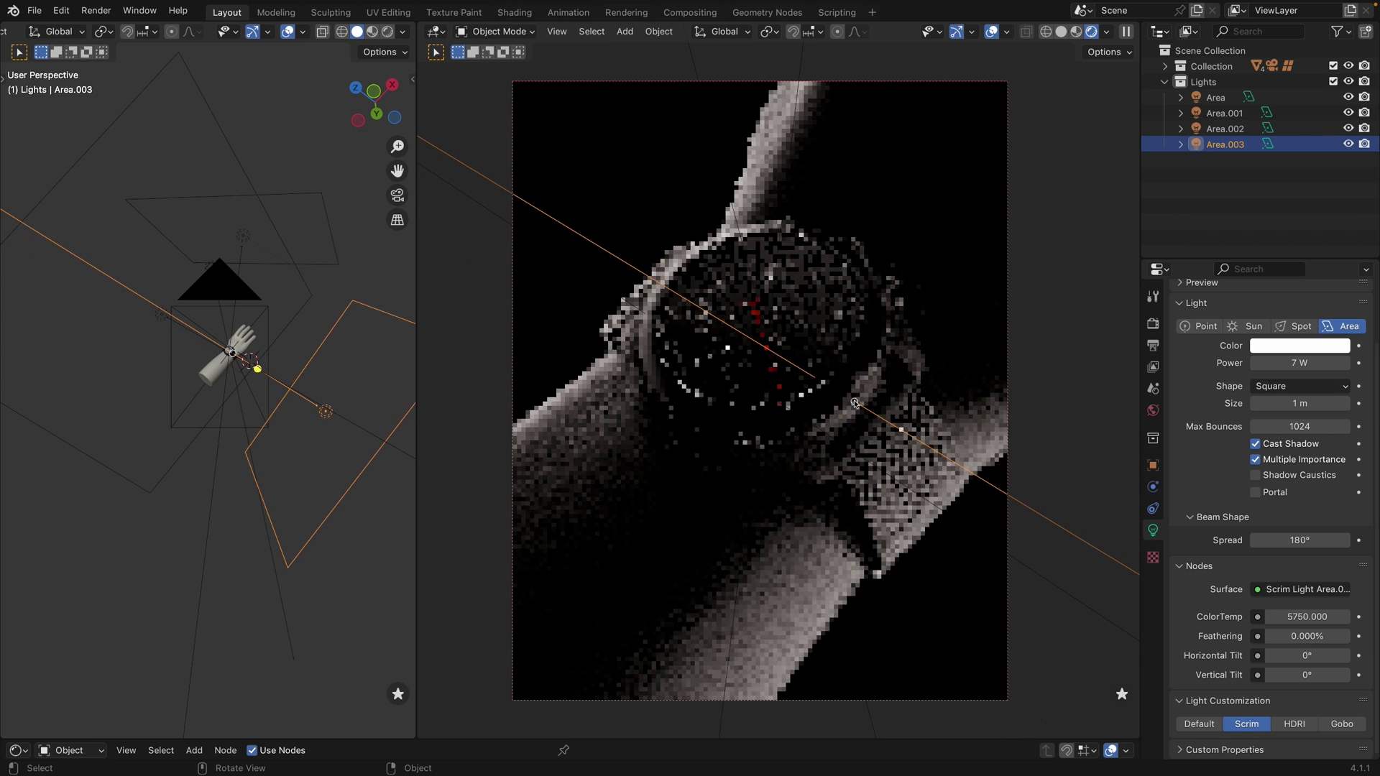
click(859, 401)
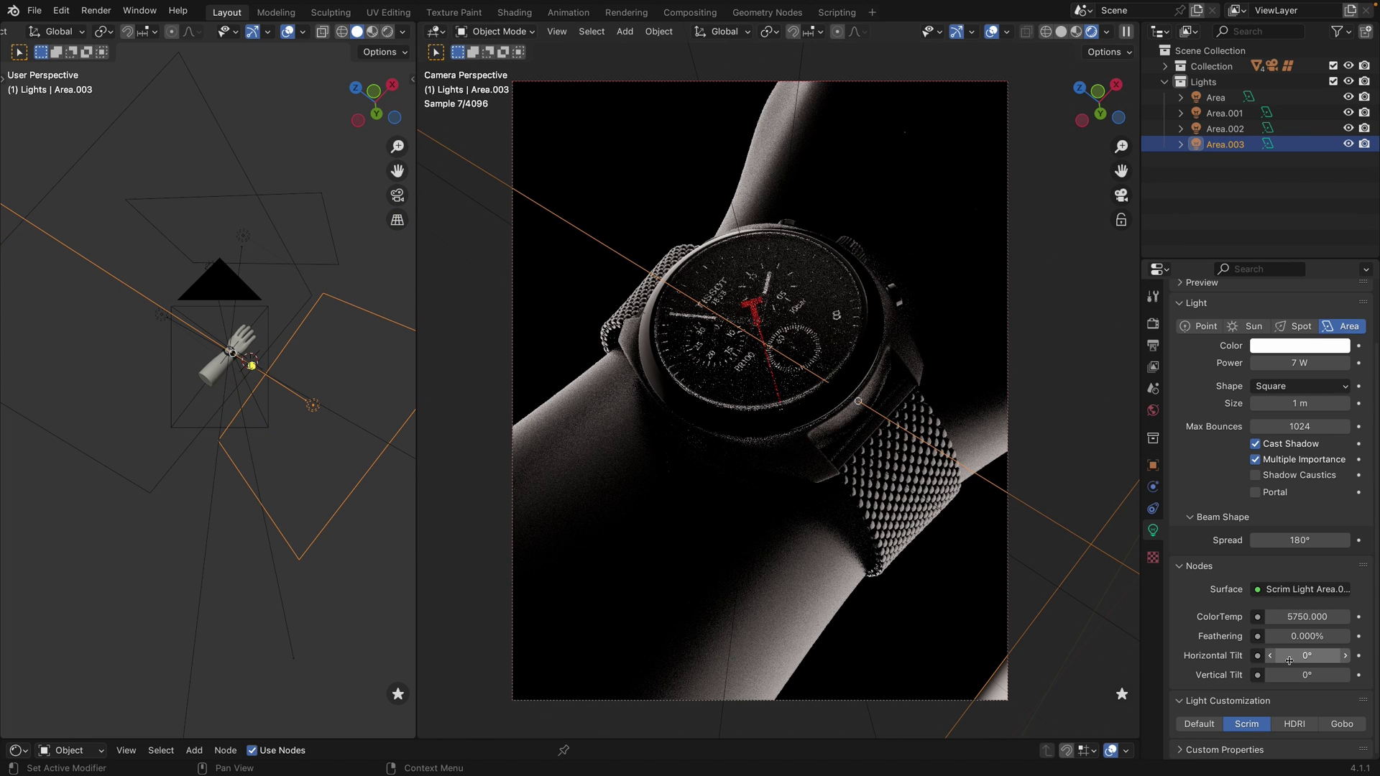
- Set the fourth light's Vertical Tilt to -57.3°, save the file and briefly check the light in isolation
mouse_move(1307, 674)
mouse_down()
mouse_move(1258, 675)
mouse_move(1305, 676)
mouse_move(1279, 655)
mouse_move(1297, 655)
mouse_up()
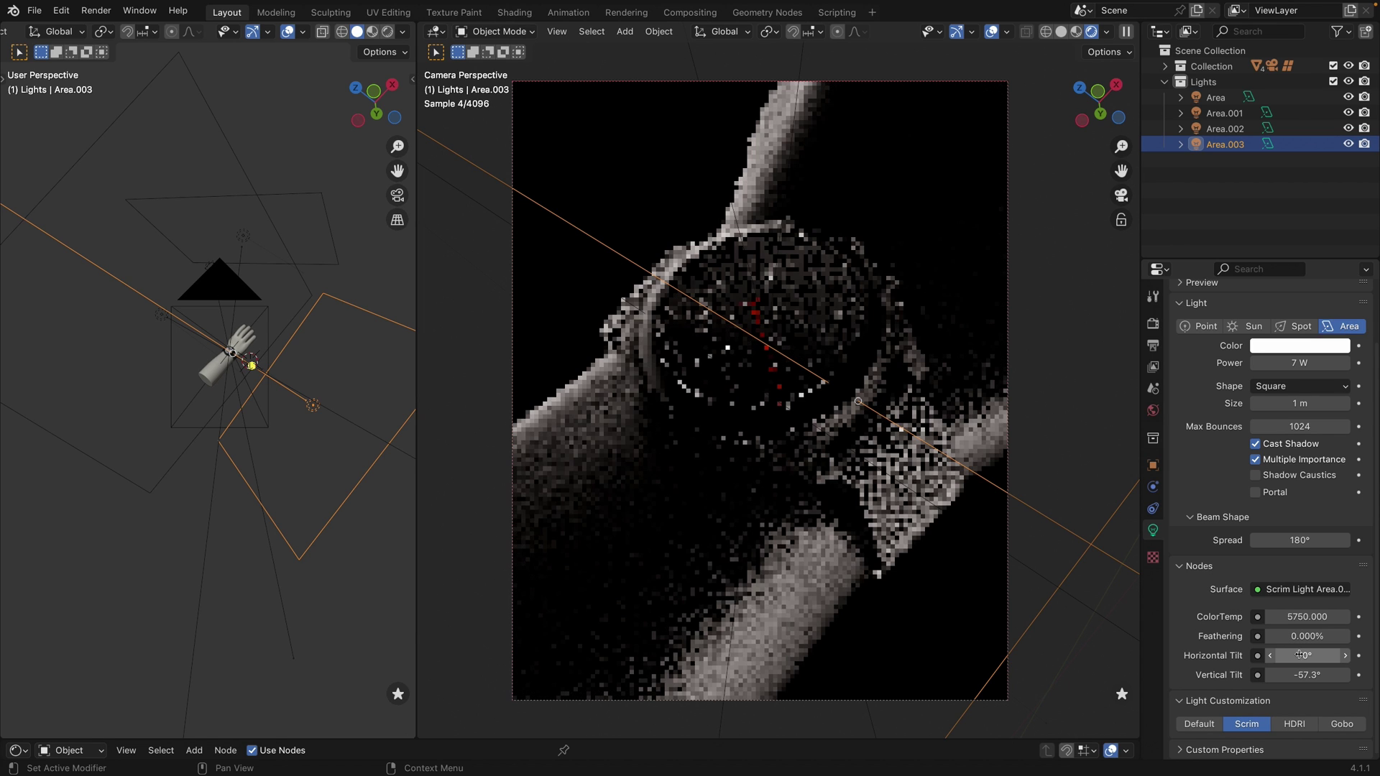
key(ctrl+s)
click(1122, 695)
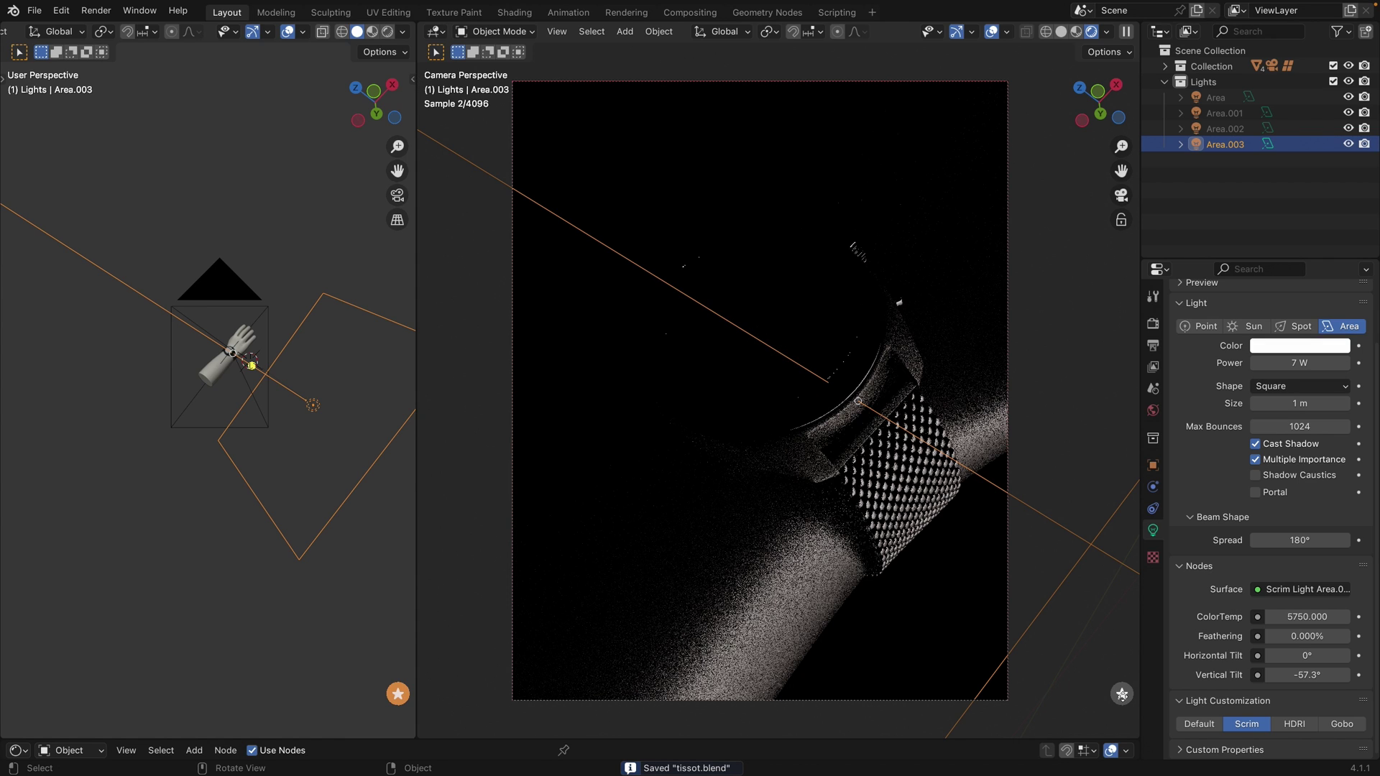
click(1122, 694)
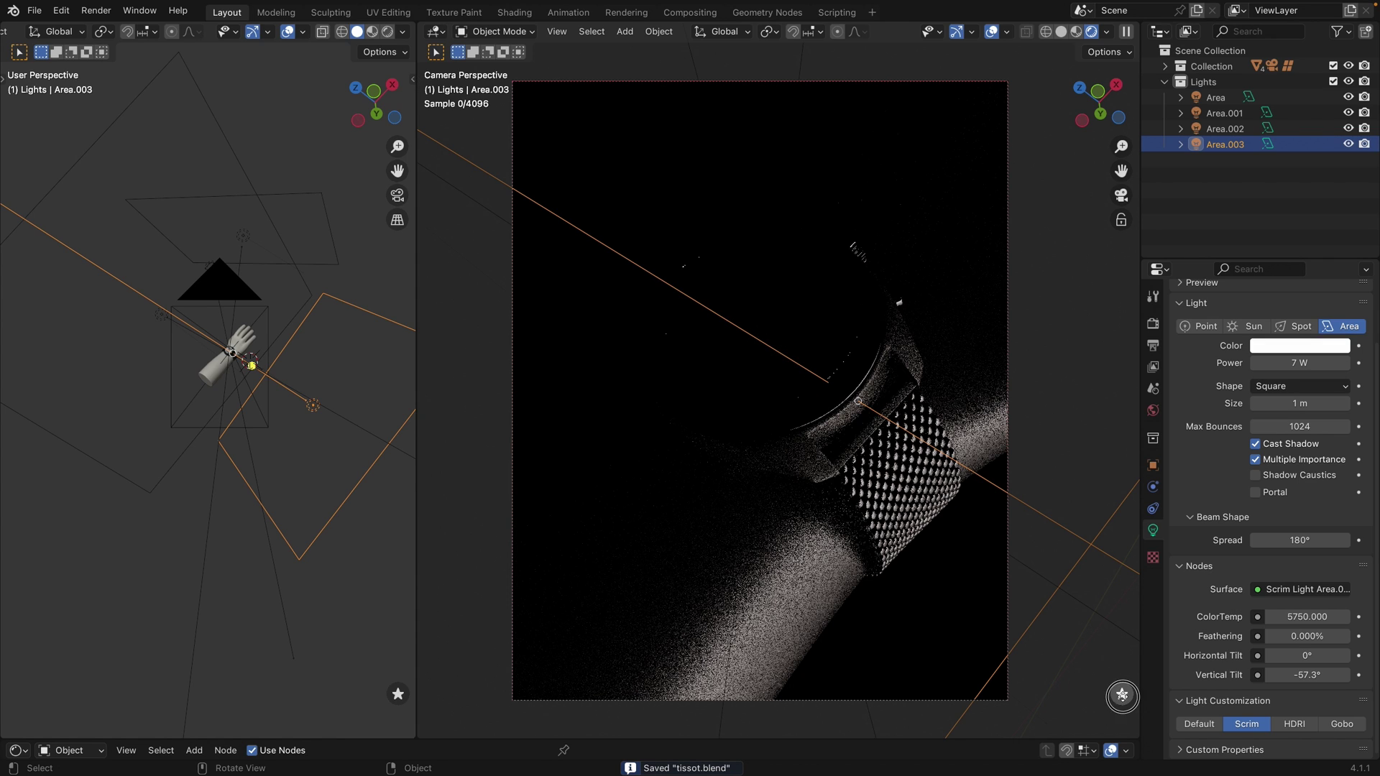
- Create a light linking collection for the fourth light and exclude the Deco Hand Decoration object from its illumination
click(1154, 465)
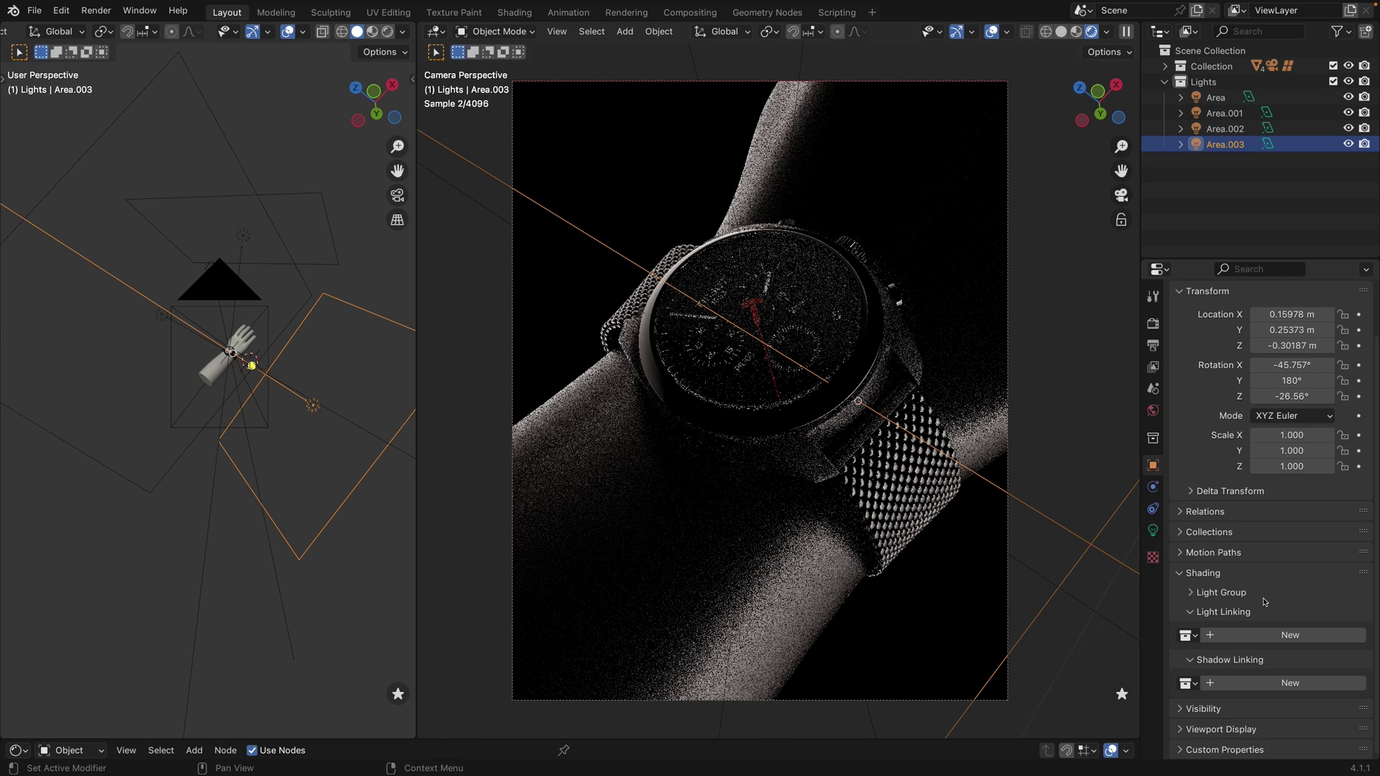
click(1254, 637)
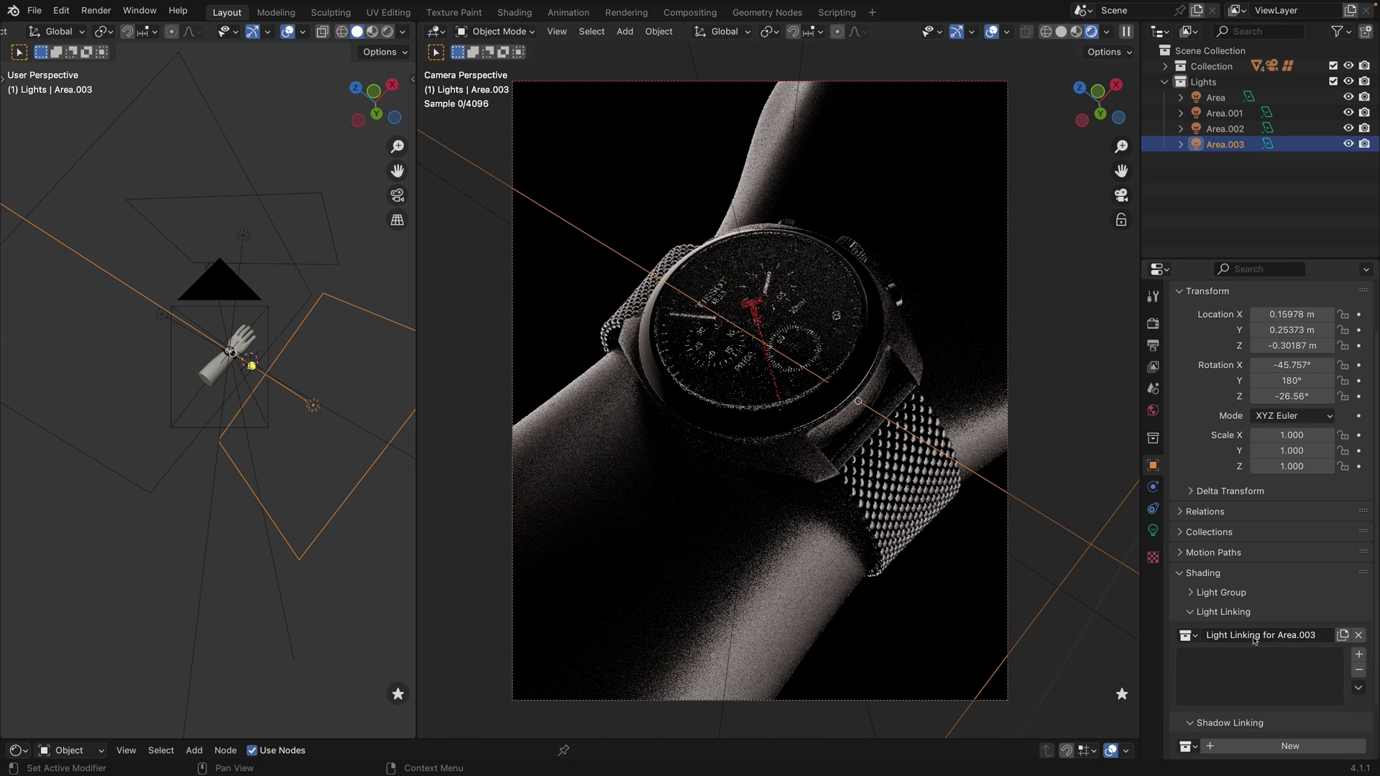
click(1166, 66)
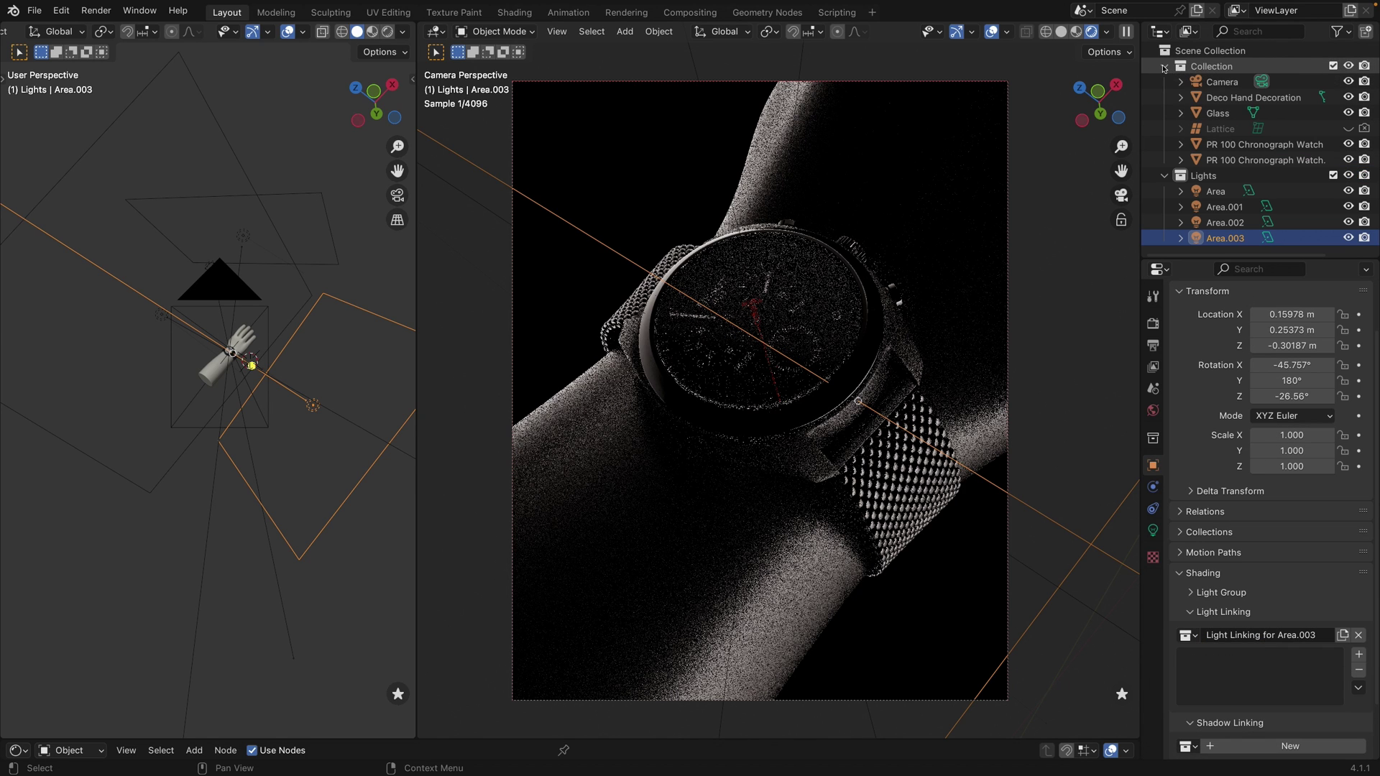
drag(1224, 102, 1242, 684)
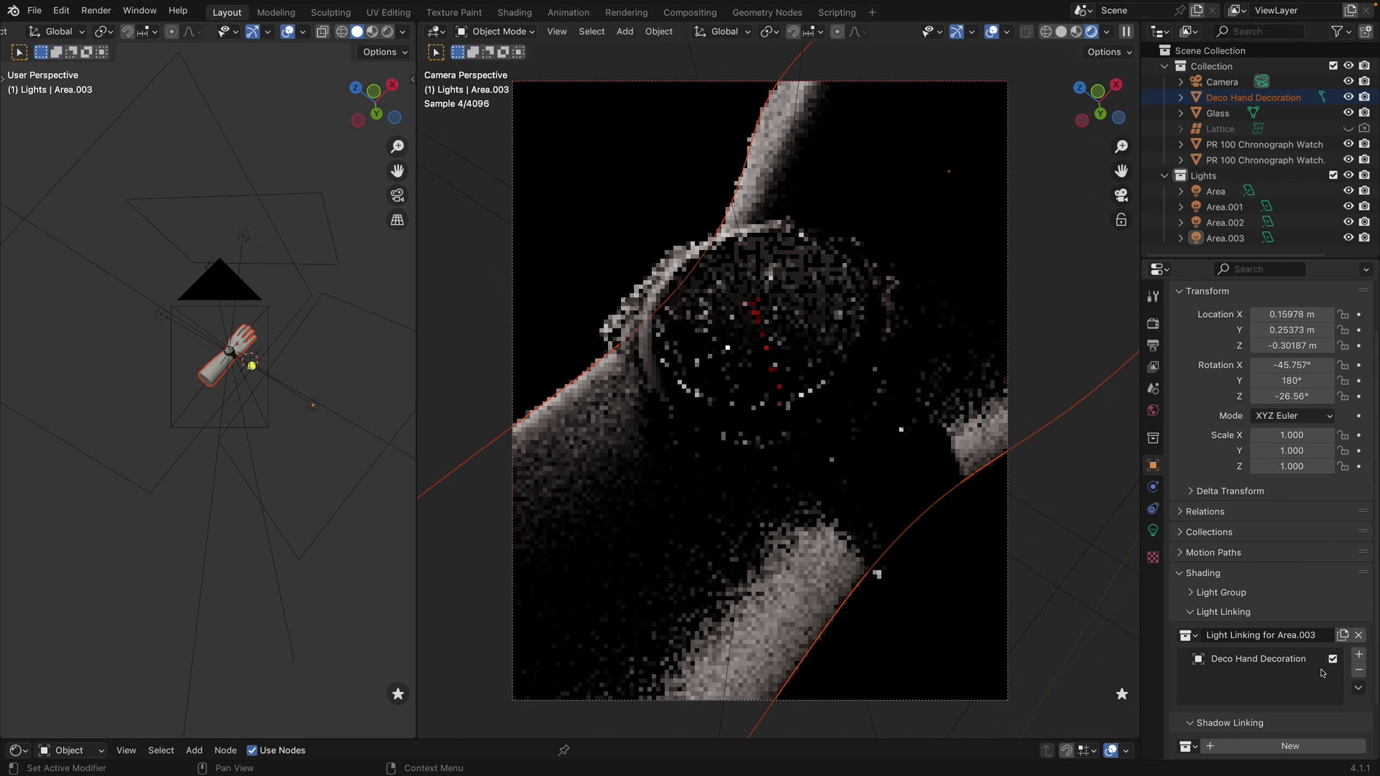
click(1334, 660)
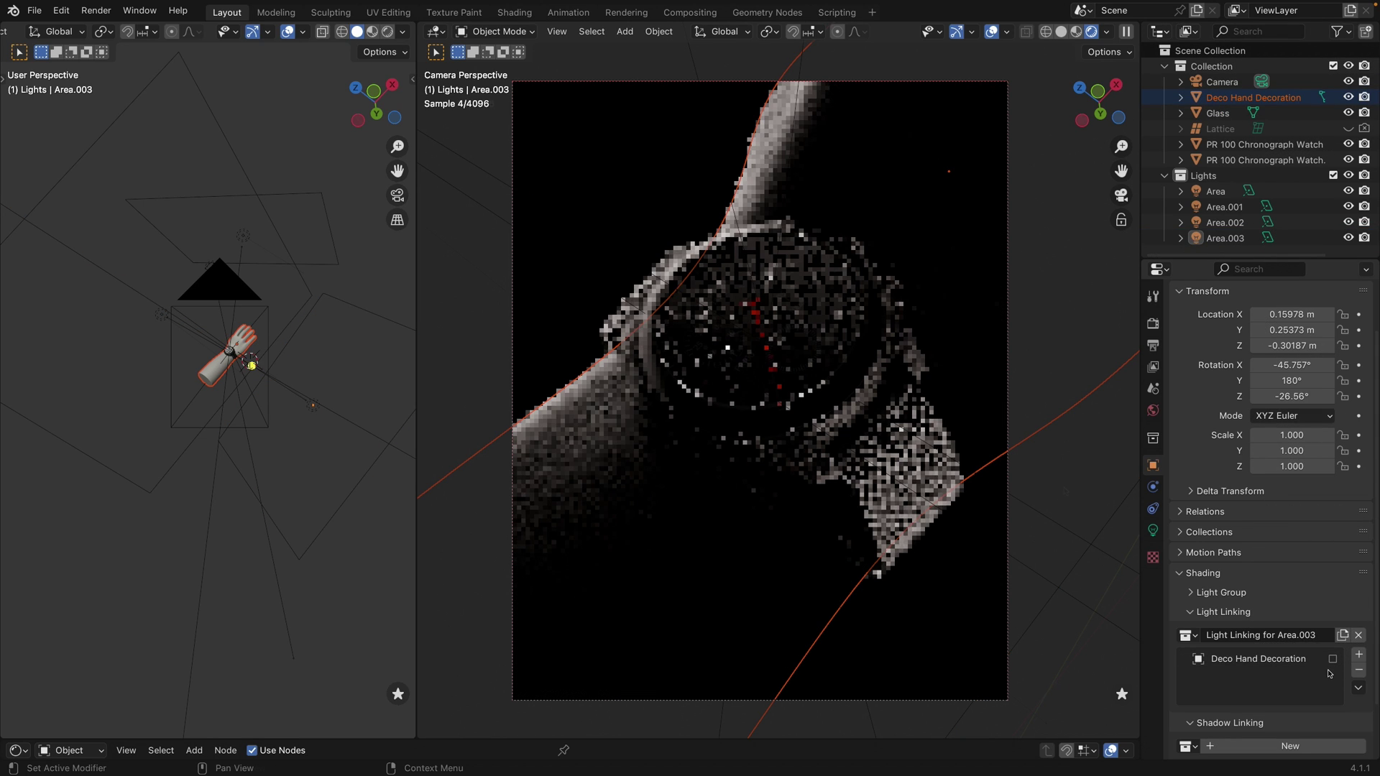
click(1062, 495)
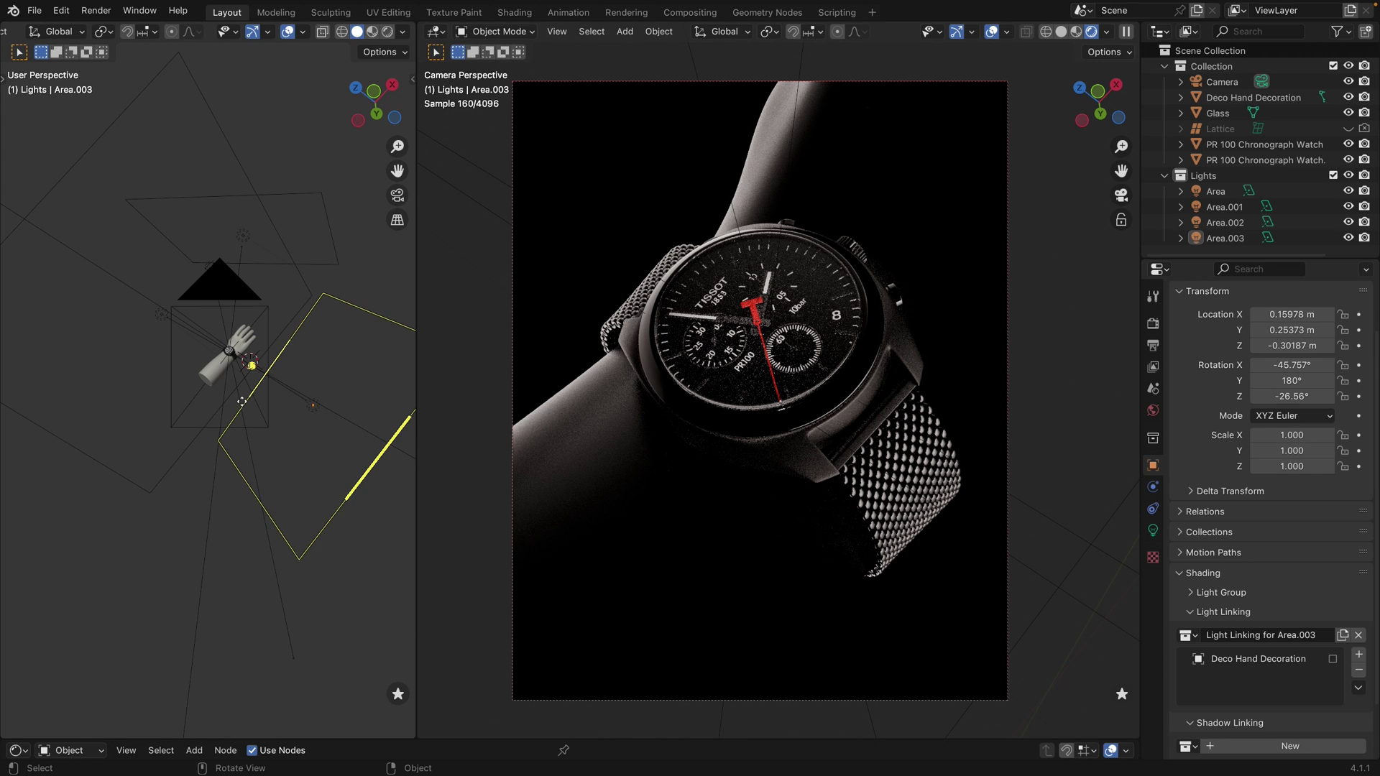
- Add a plane mesh, enlarge it and place it beside the arm, near the fourth light
scroll(241, 401, up, 1)
key(shift+a)
mouse_move(192, 425)
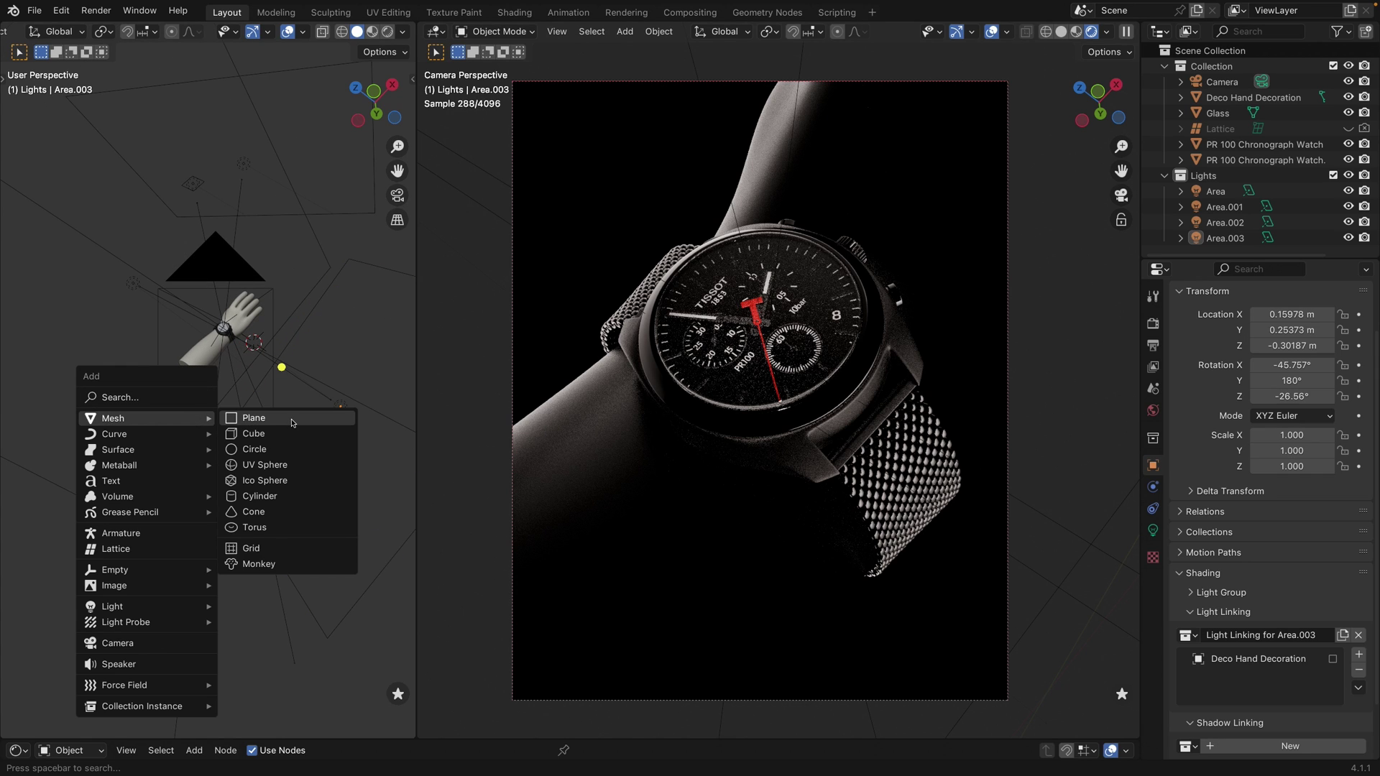
click(294, 421)
scroll(267, 408, down, 1)
key(s)
click(282, 389)
key(g)
click(302, 408)
- Give the plane a new material with a black Base Color and a specular IOR Level of 0
click(1153, 594)
click(1227, 528)
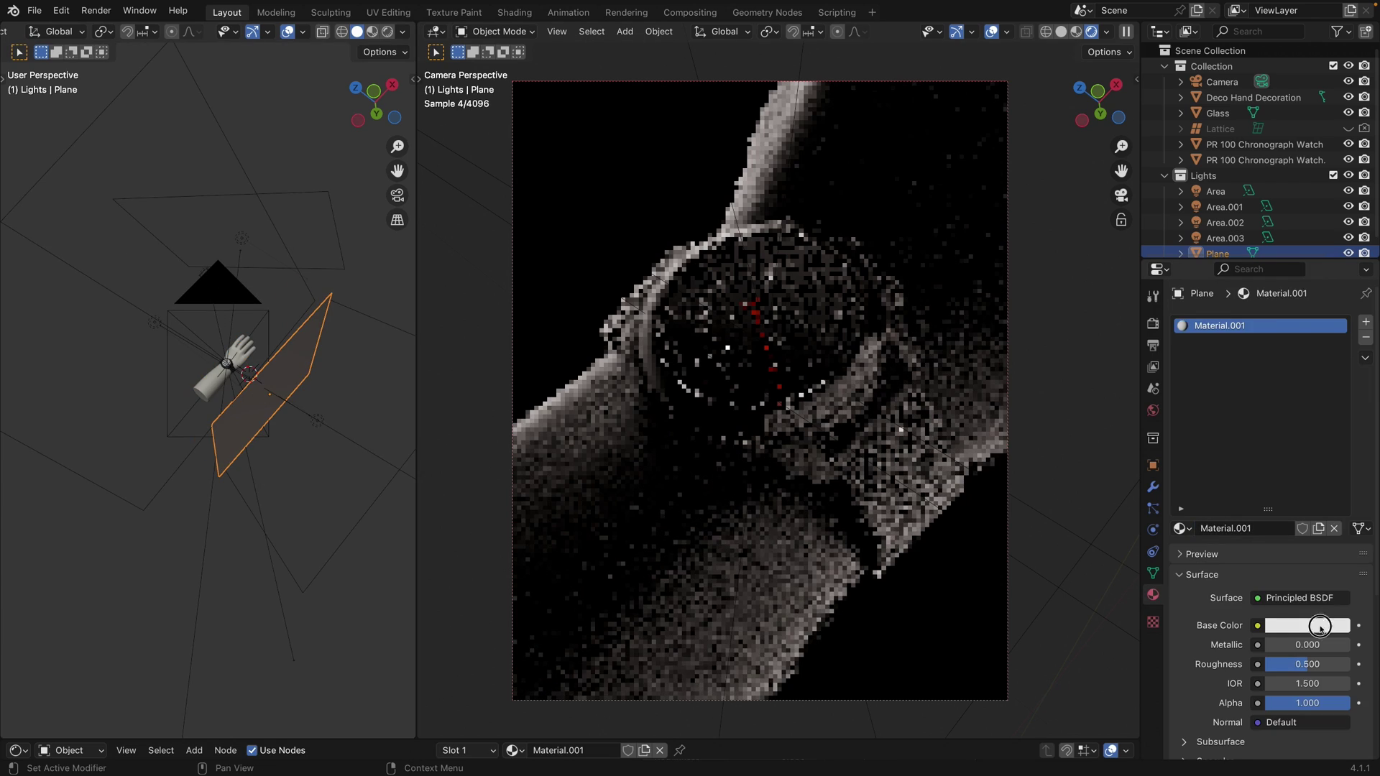
scroll(1320, 626, down, 3)
click(1310, 496)
drag(1338, 288, 1338, 391)
click(1215, 632)
- Rescale and reposition the black plane beside the arm, resizing it separately along the Y axis
key(s)
key(g)
click(255, 398)
middle_drag(255, 397, 271, 396)
scroll(266, 385, up, 4)
key(s)
key(y)
key(y)
click(179, 453)
- Move the black plane into place just below the wrist to flag the light there
scroll(197, 417, down, 3)
key(g)
middle_drag(180, 452, 222, 377)
click(188, 417)
key(g)
click(200, 371)
key(g)
click(229, 376)
key(g)
click(239, 396)
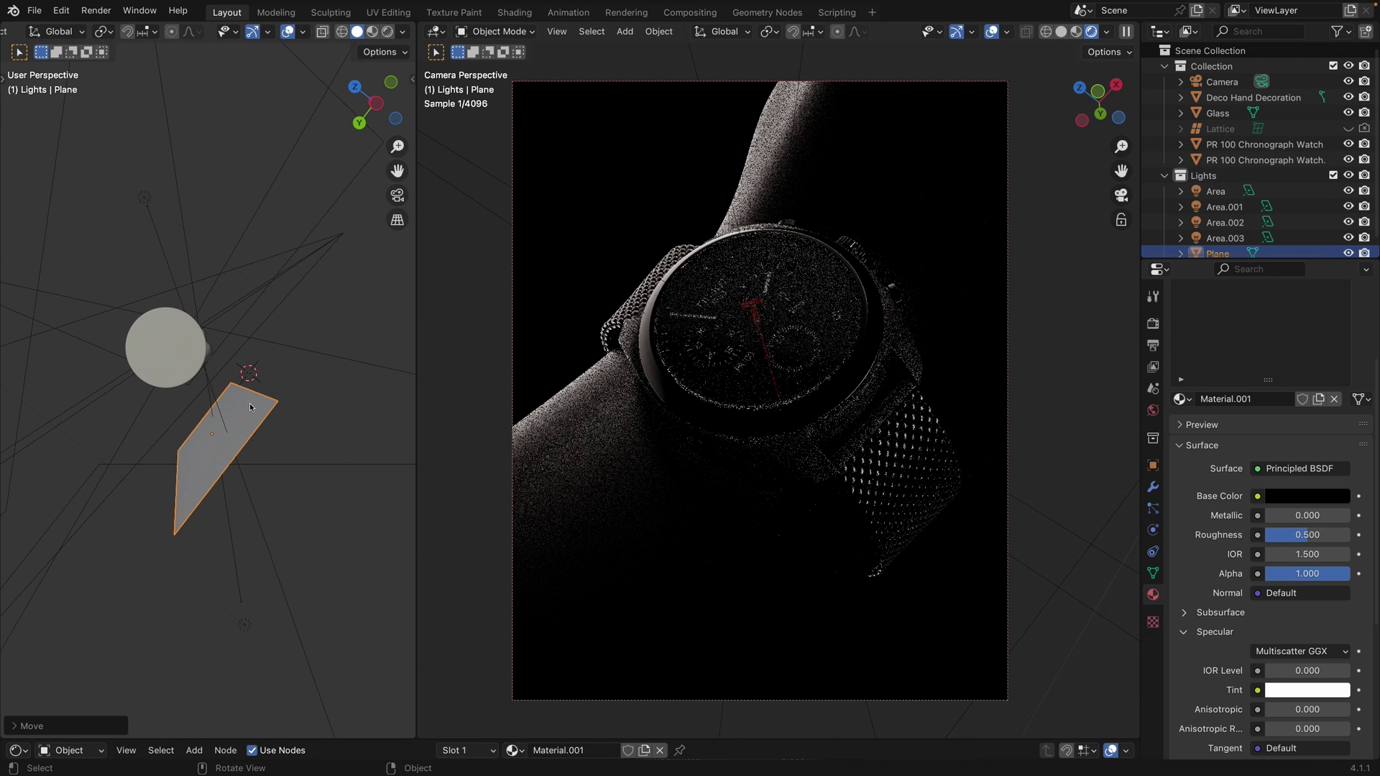
- Bring the black plane closer to the wrist, shrink it slightly and save the file
key(g)
click(225, 384)
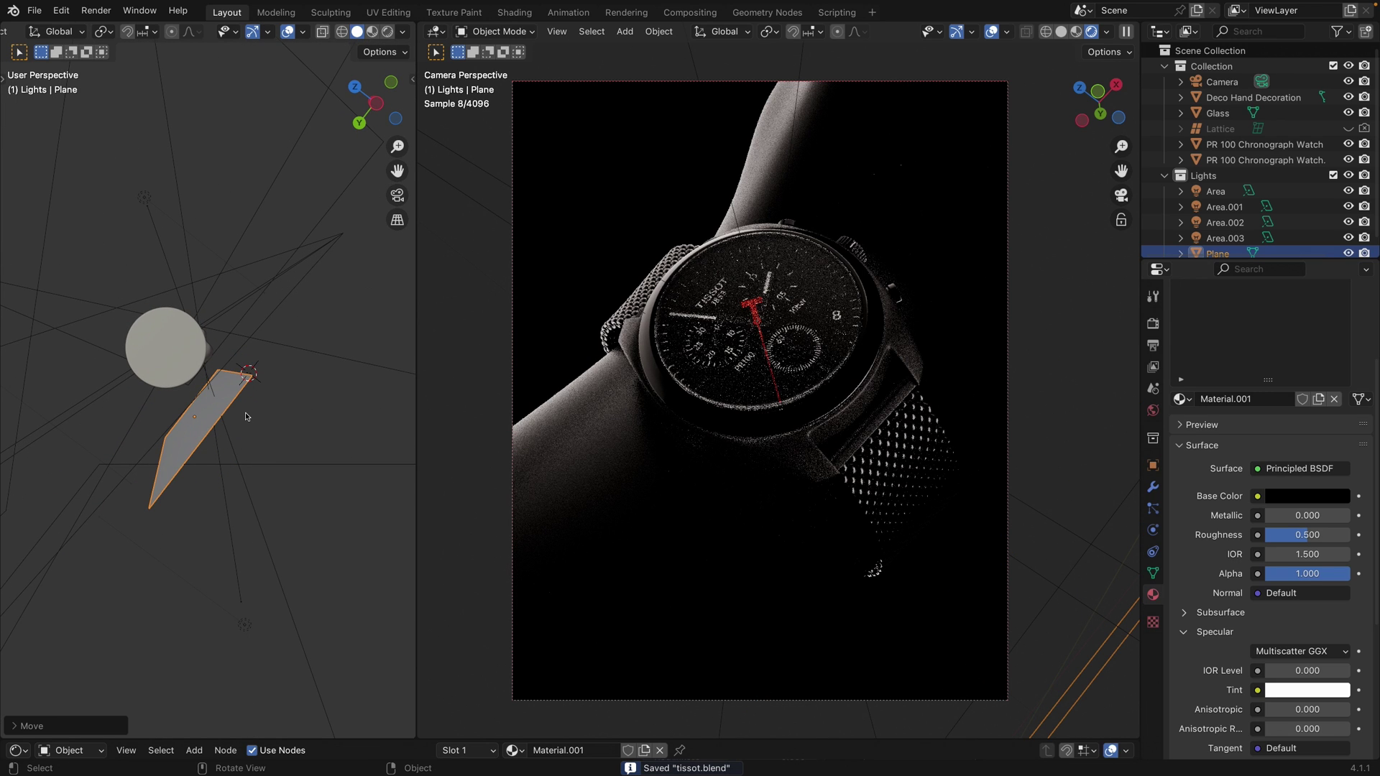
key(s)
click(348, 452)
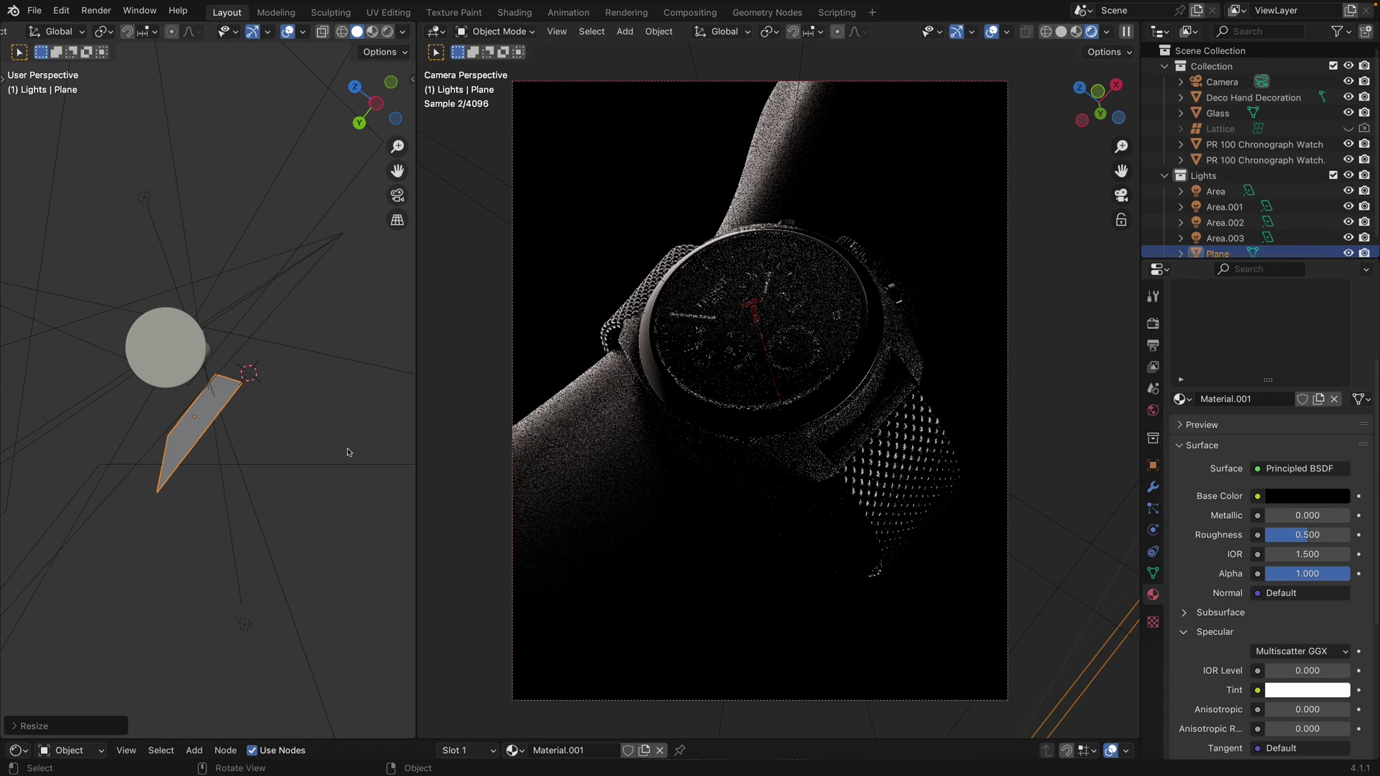
key(super+s)
- Add a fifth area light aimed at the hand beside the watch crown, reducing it to 0.397 m and 1.8749 W
right_click(555, 464)
mouse_move(589, 452)
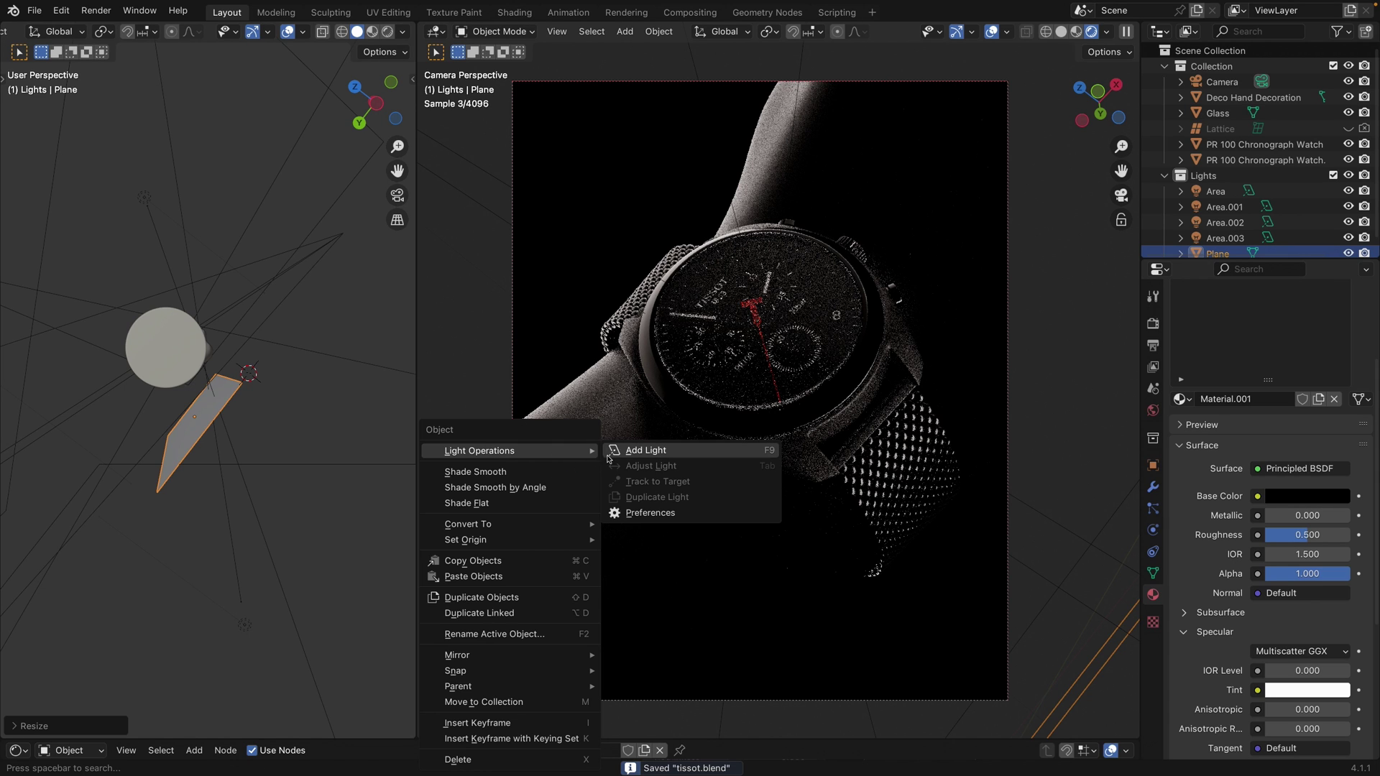
click(646, 451)
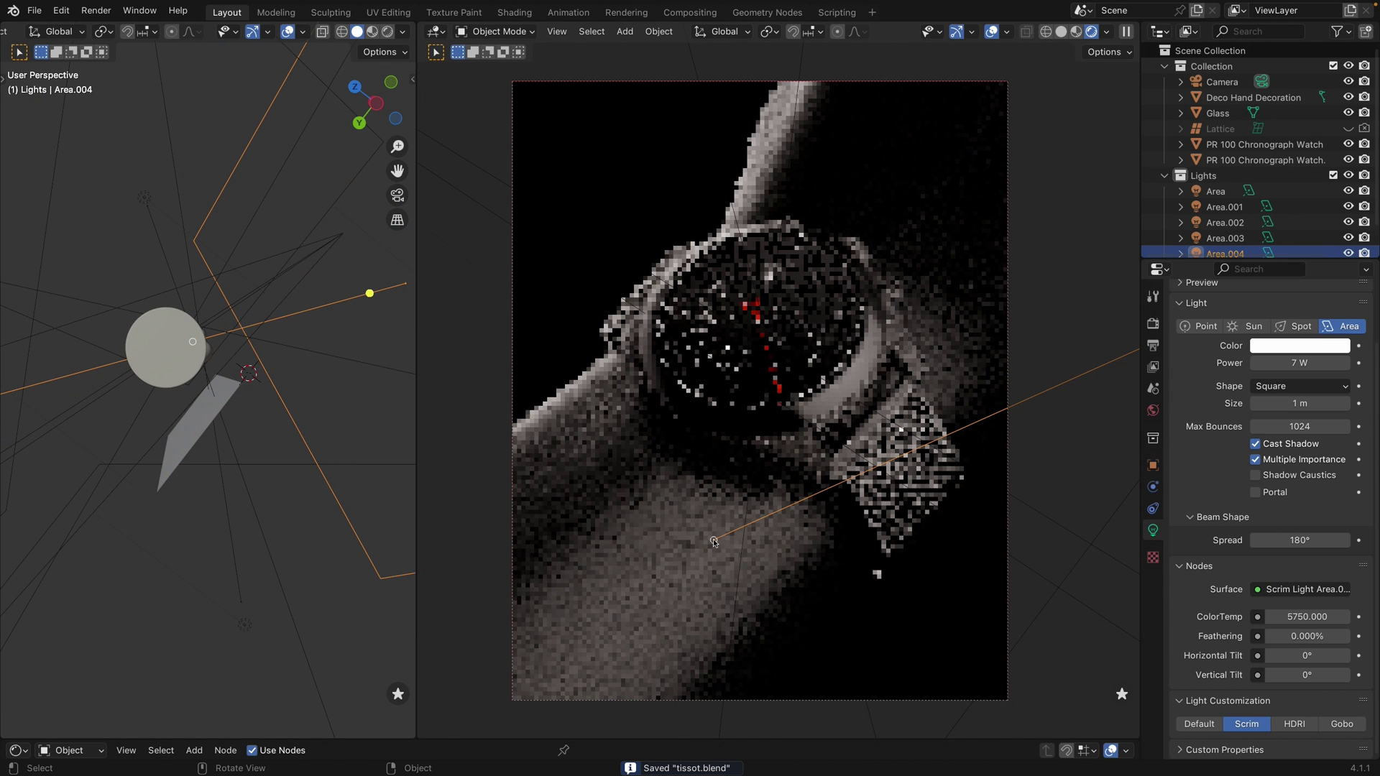
drag(714, 542, 931, 266)
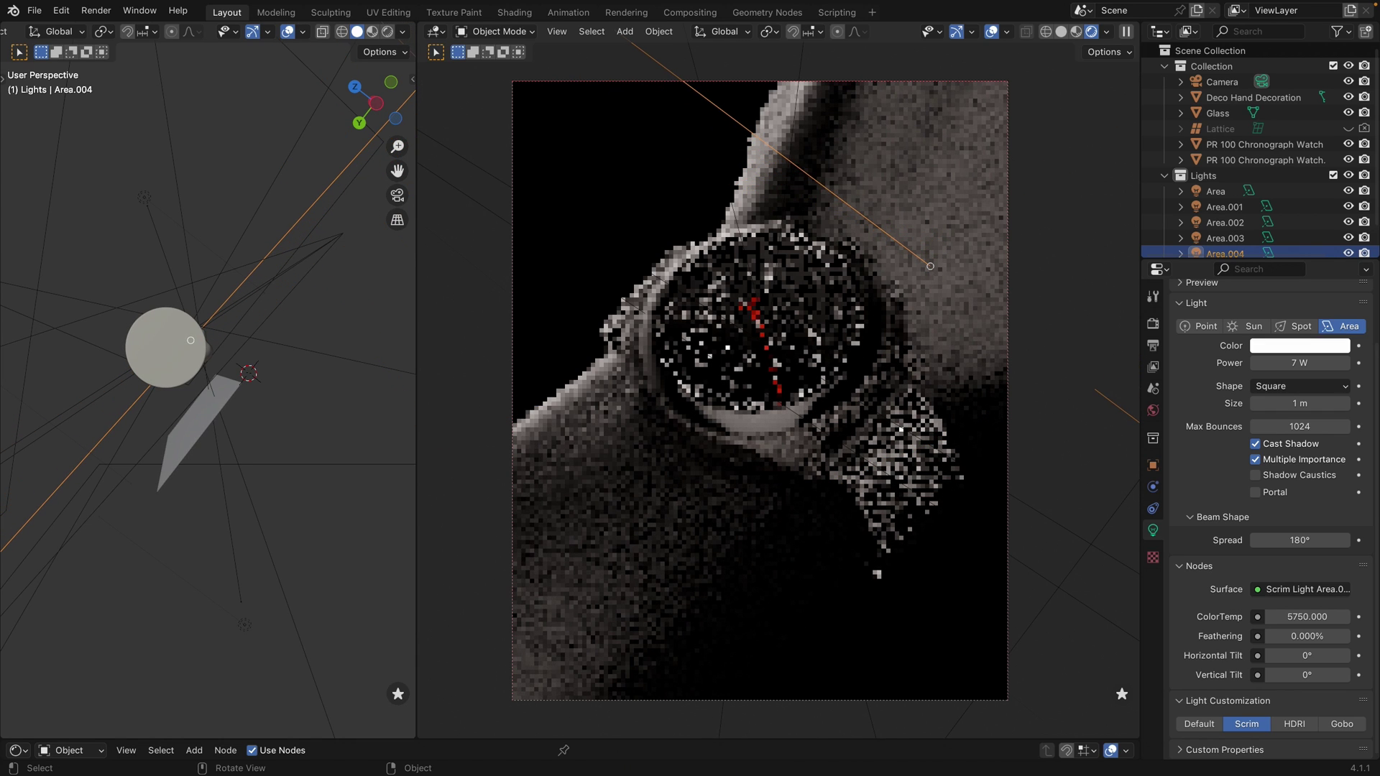
shift+scroll(927, 268, down, 5)
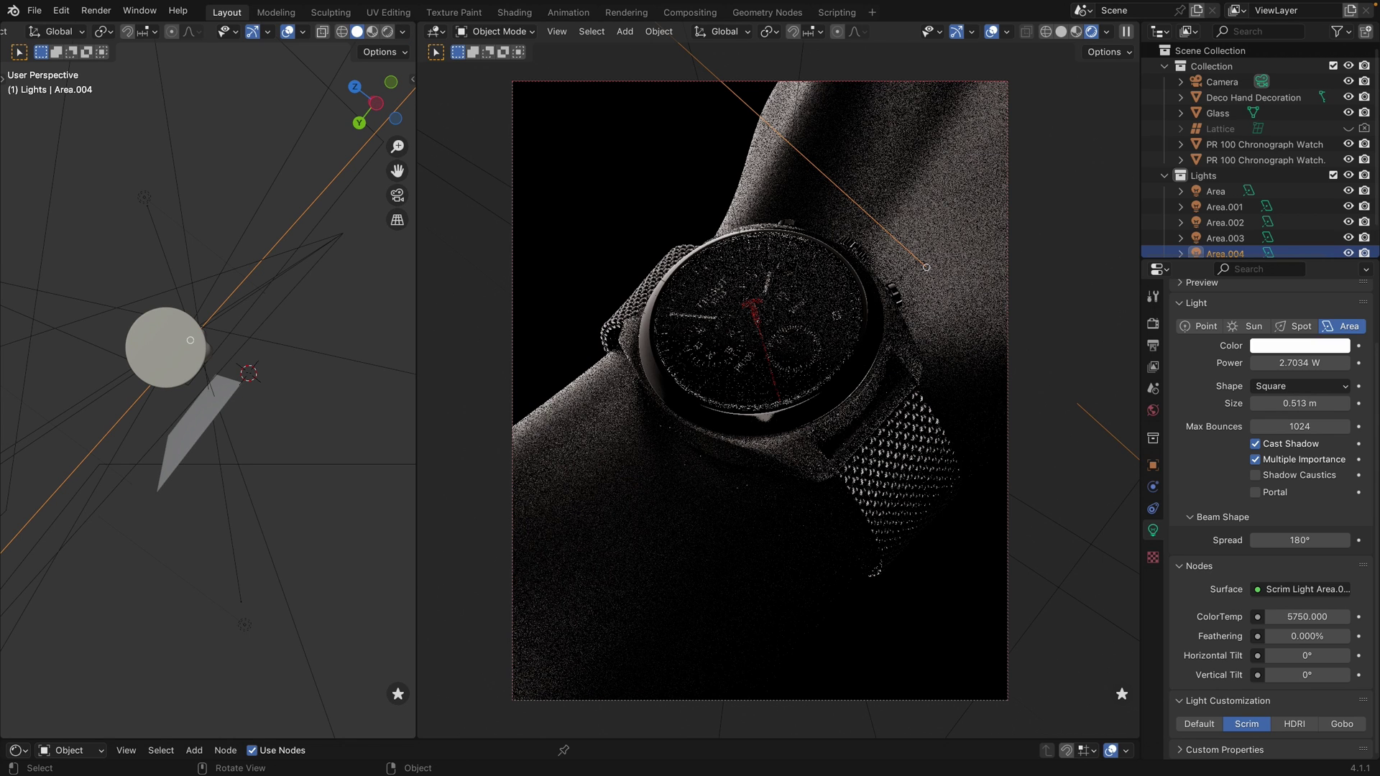
shift+scroll(927, 267, down, 2)
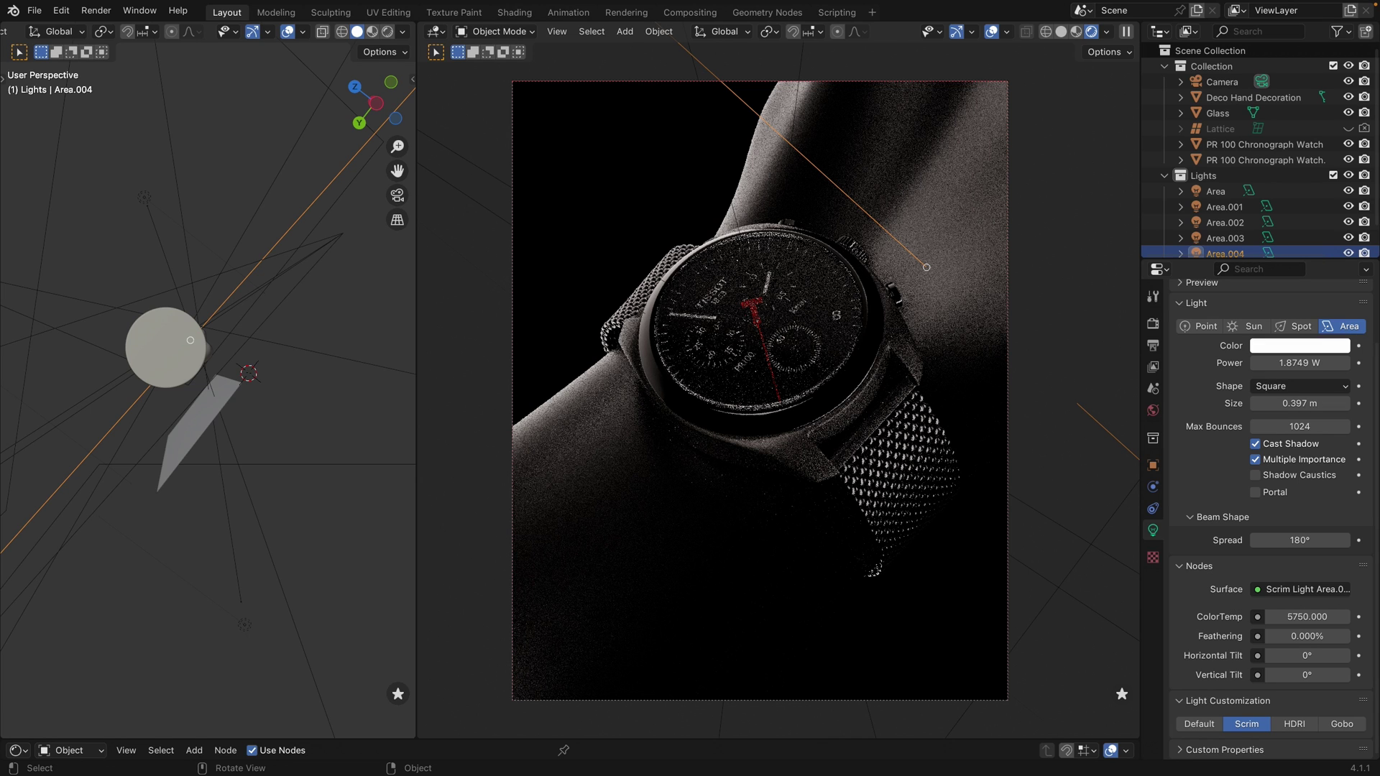
- Isolate the fifth light to confirm its placement, raise its Feathering and divide its power by 3
key(shift+e)
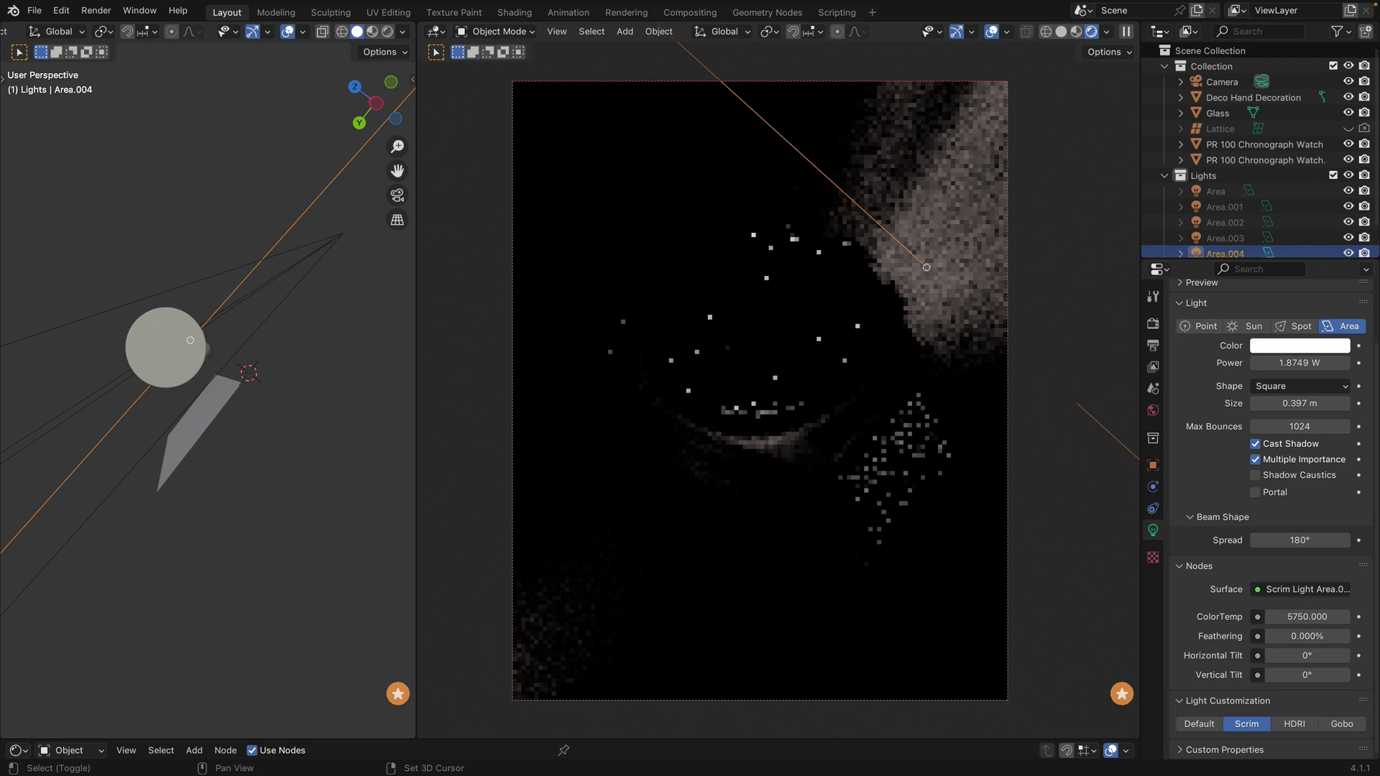
click(926, 264)
drag(1274, 637, 1356, 637)
click(1329, 363)
key(Right)
text(/3)
key(Return)
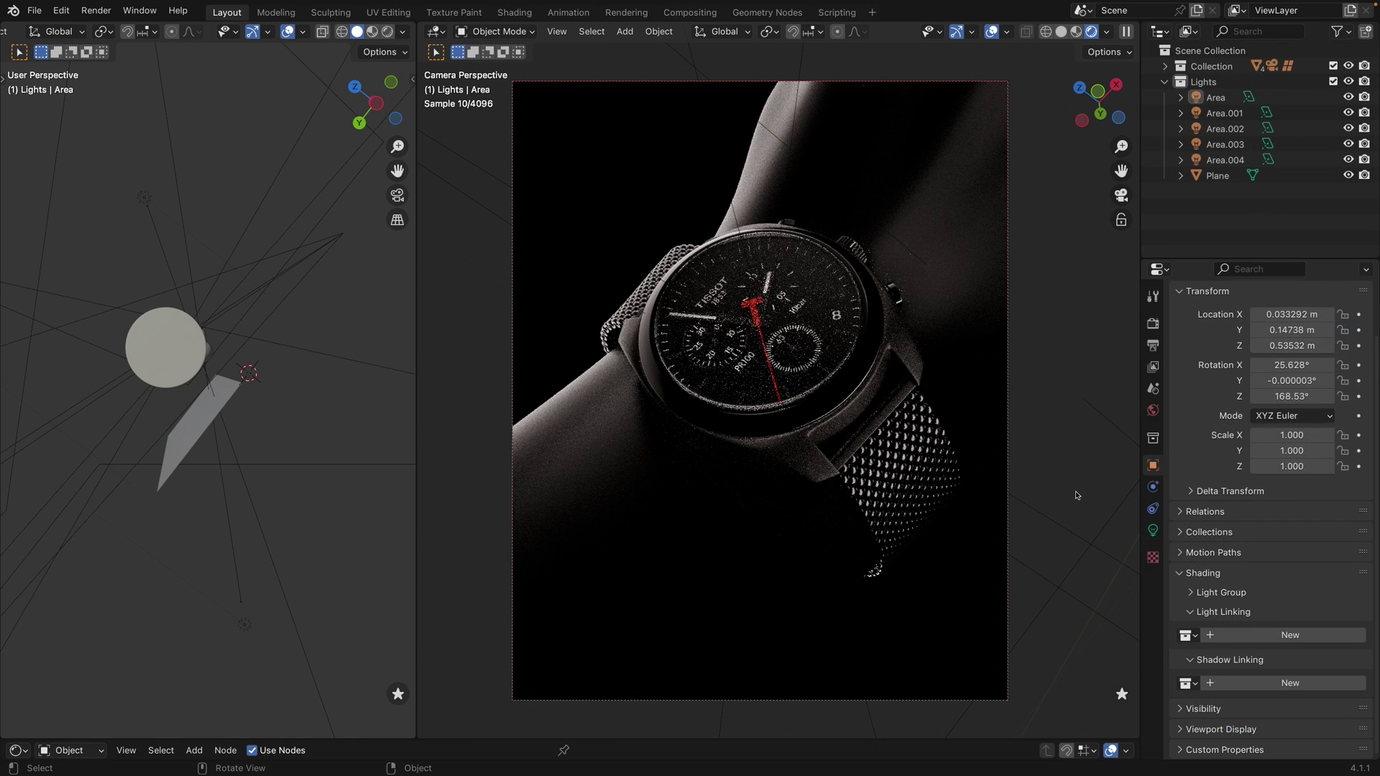
- Add a sixth area light and, checking it in isolation, aim it at the forearm below the watch
right_click(634, 566)
mouse_move(640, 502)
click(750, 563)
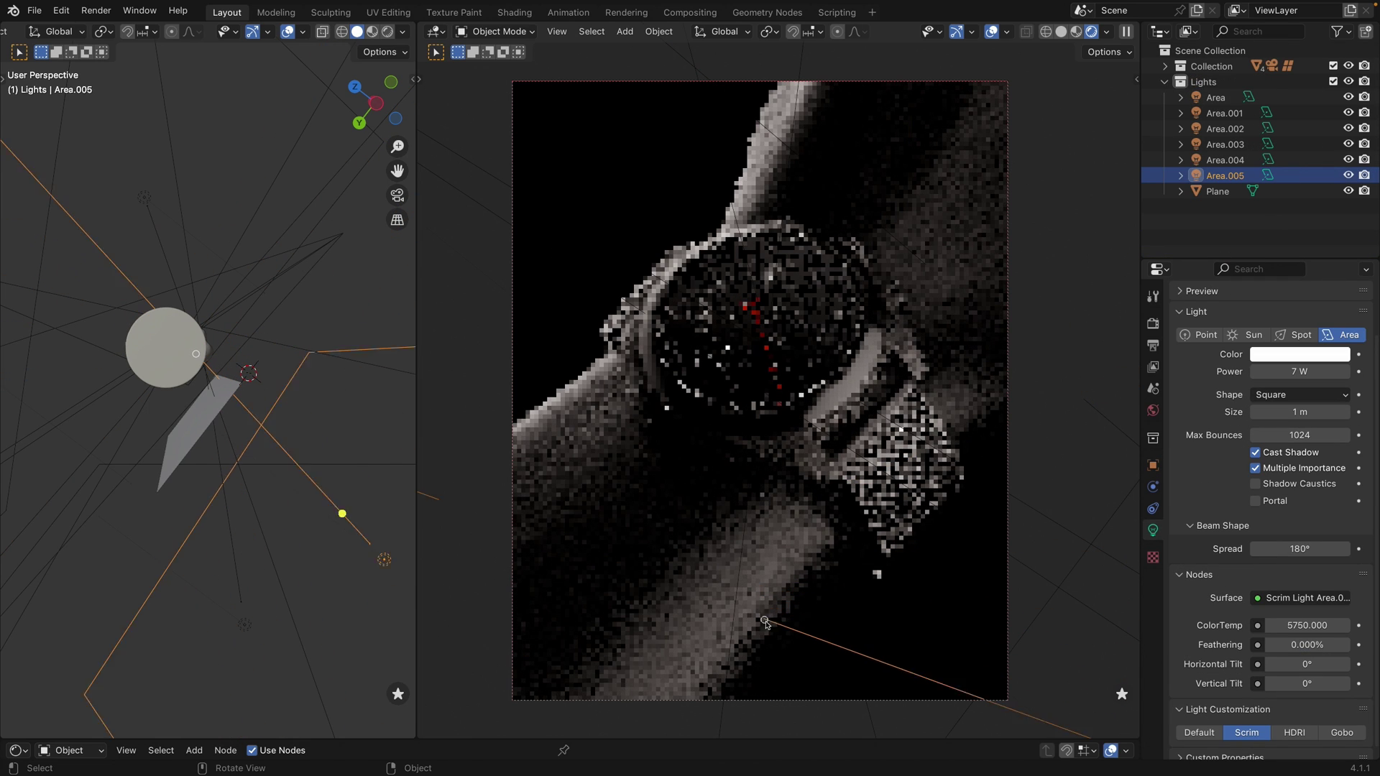
key(shift+e)
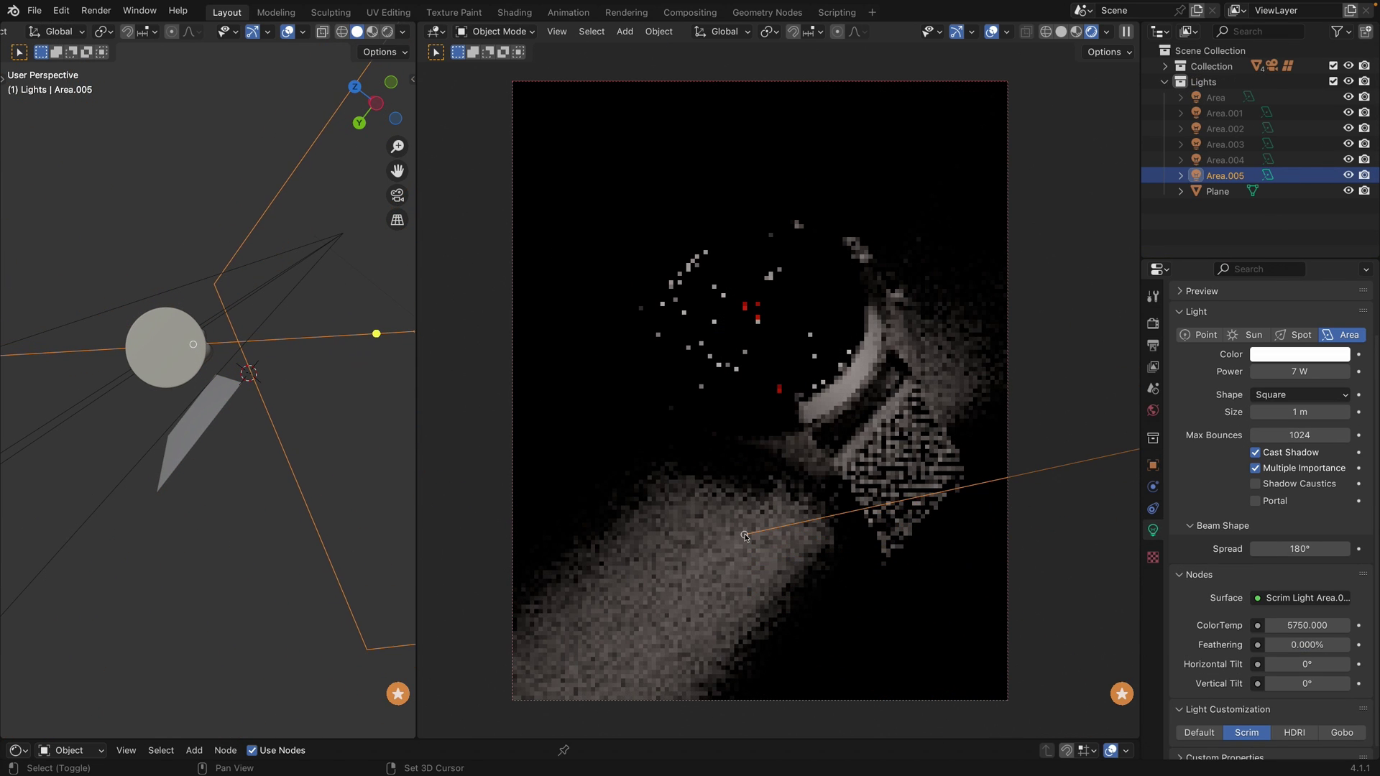
shift+drag(745, 537, 685, 574)
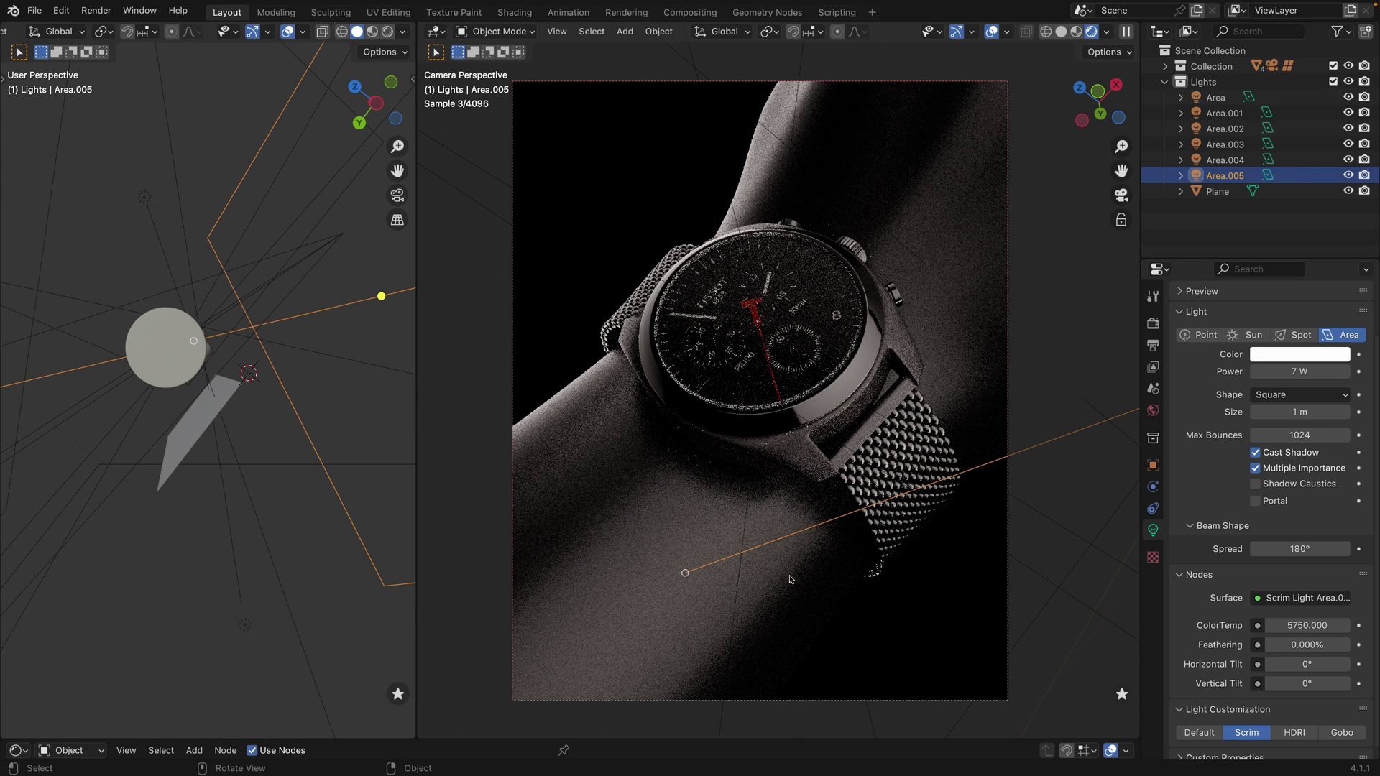
- Create a light linking collection for the sixth light that includes only the Deco Hand Decoration object
click(1154, 465)
click(1279, 635)
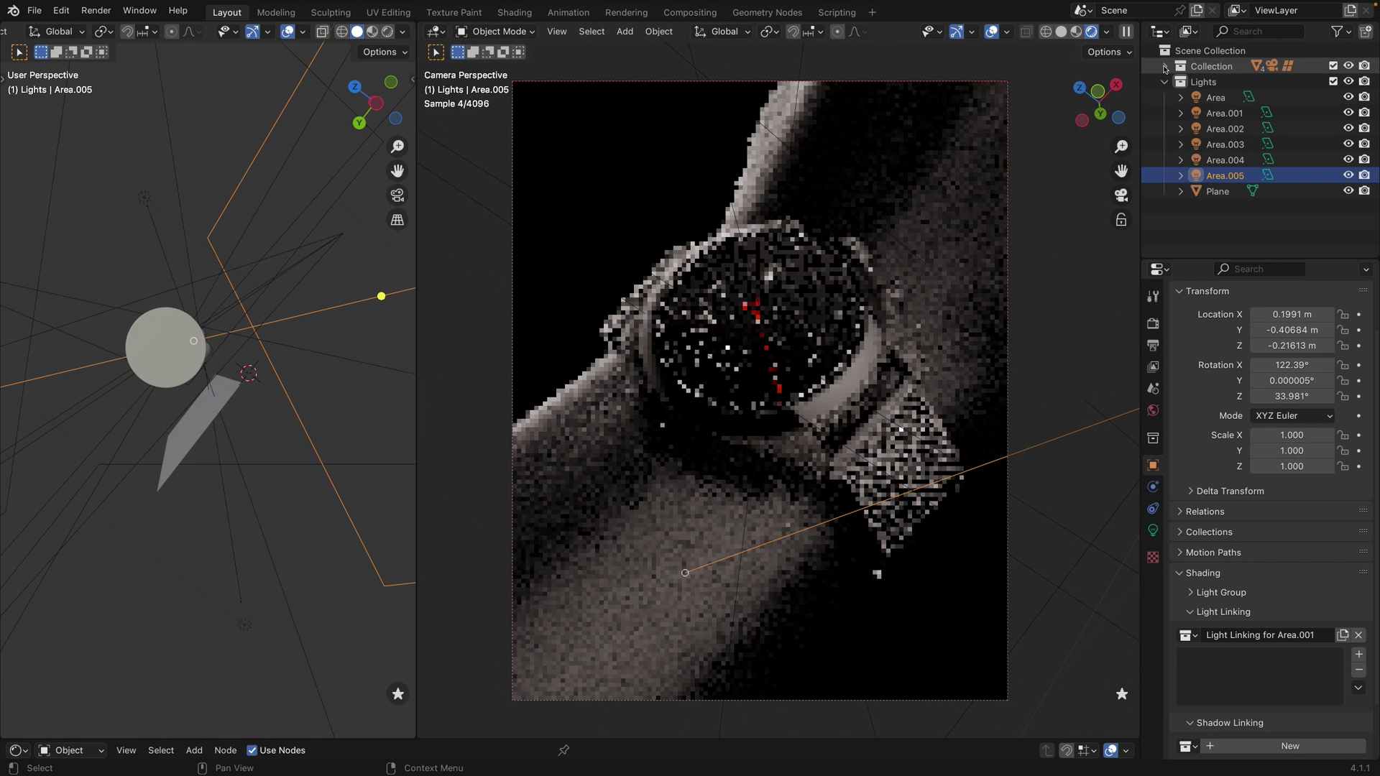
click(1165, 65)
drag(1229, 102, 1251, 673)
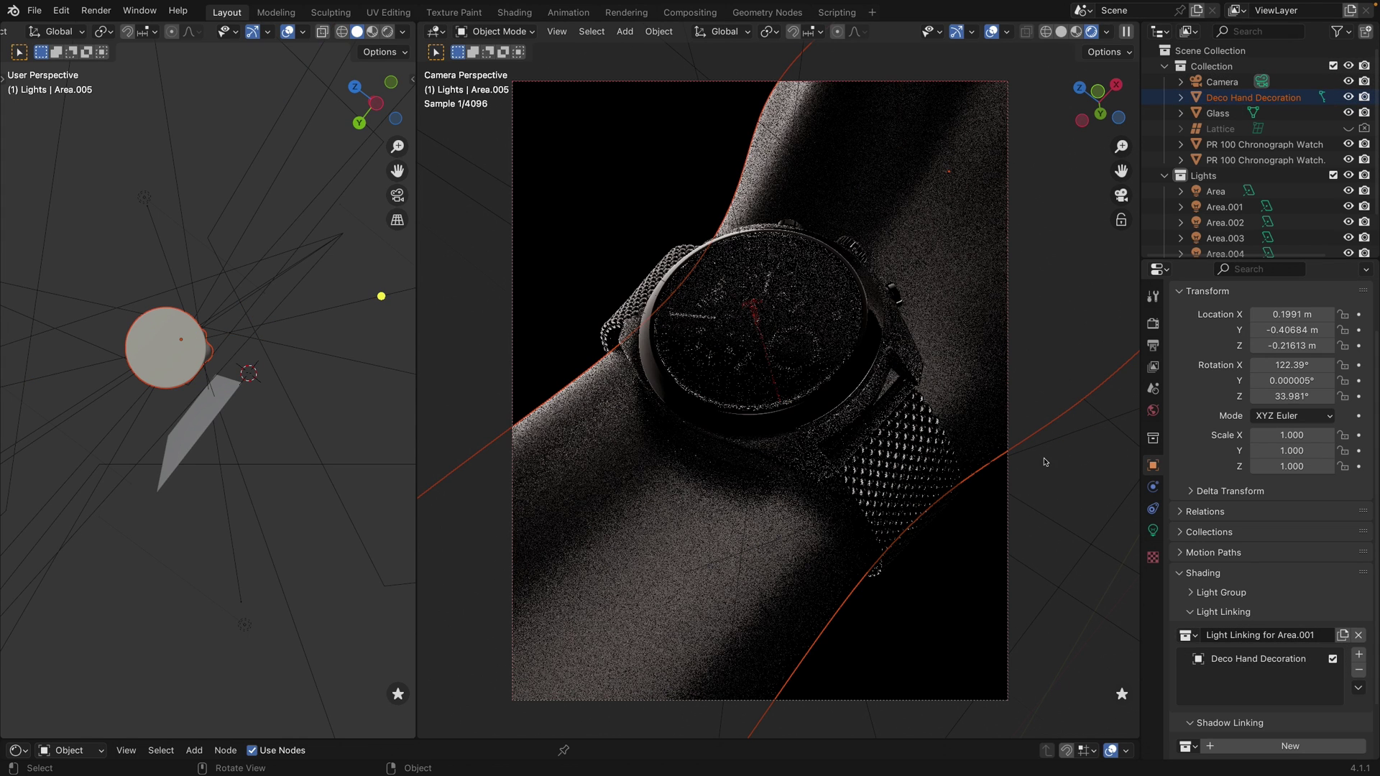
- Set the sixth light's power to 3 W and its beam Spread to 30°
click(1166, 65)
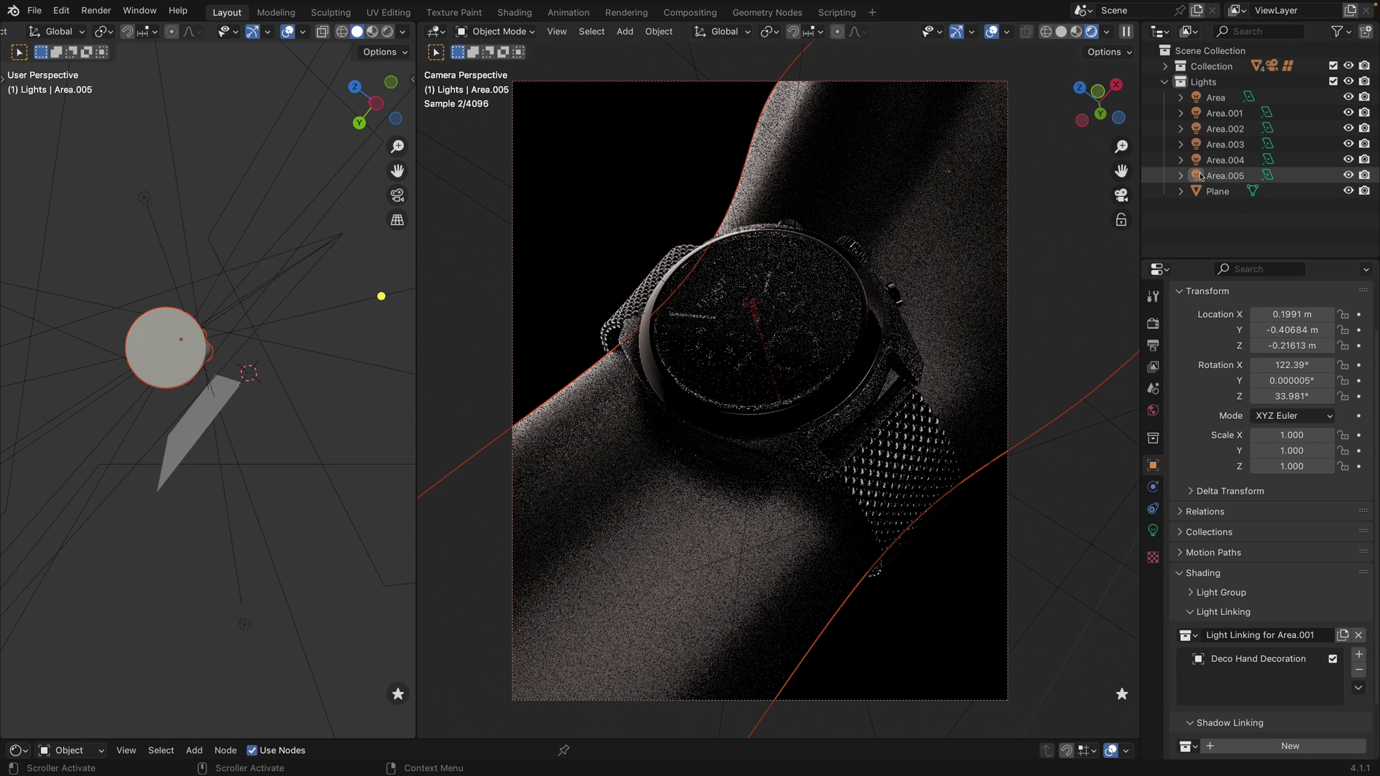
click(1225, 176)
click(1154, 531)
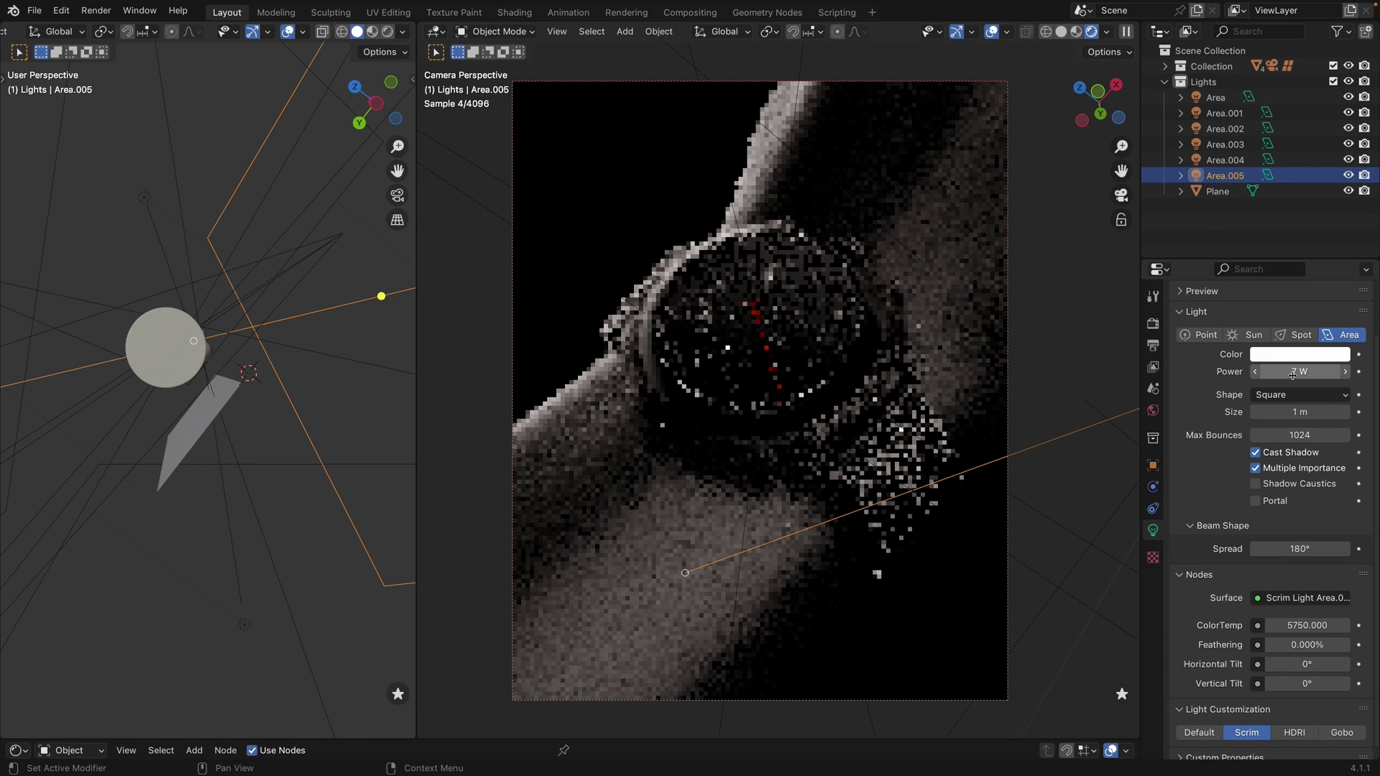
click(1298, 372)
text(3)
key(Return)
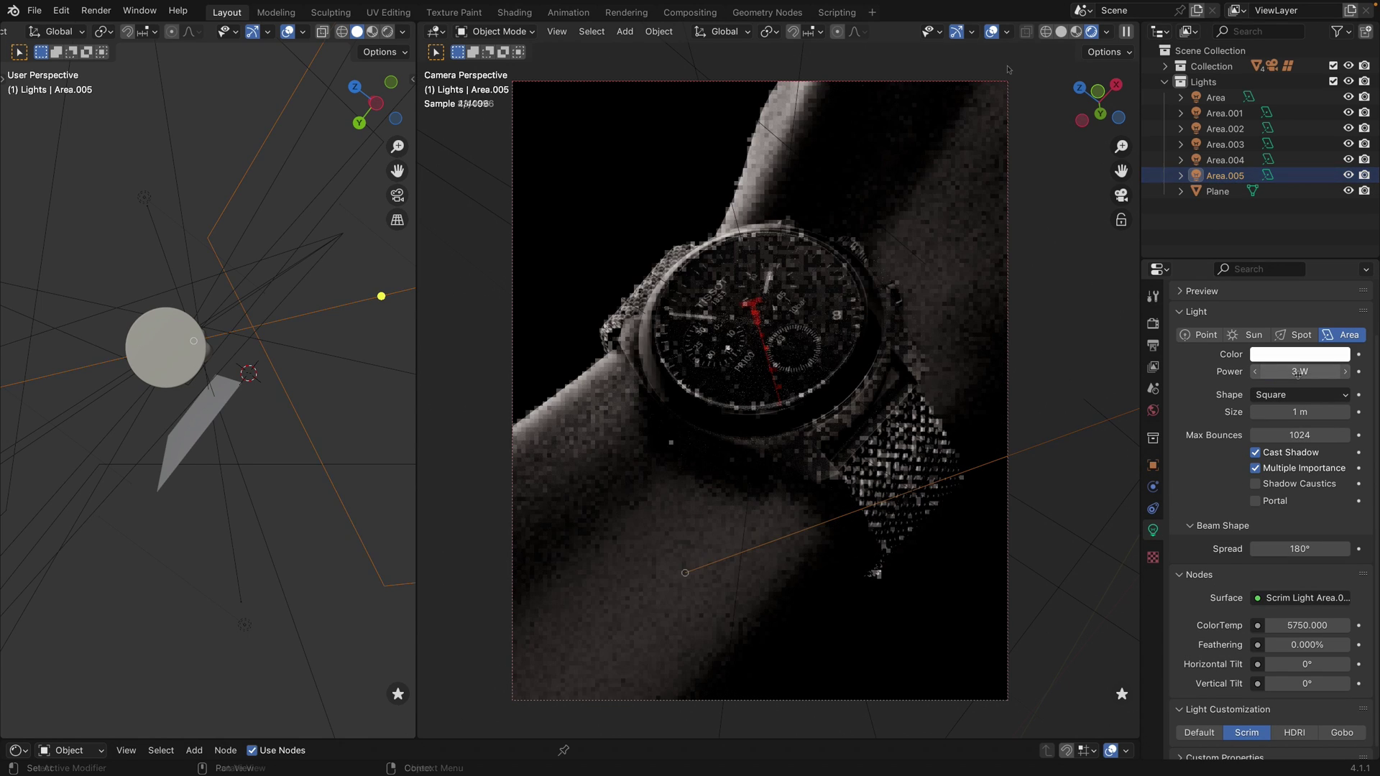
click(1300, 549)
text(30)
key(Return)
- Re-aim the sixth light across the forearm, set its power to 1 W, save the file and hide the overlays in the camera view
key(f)
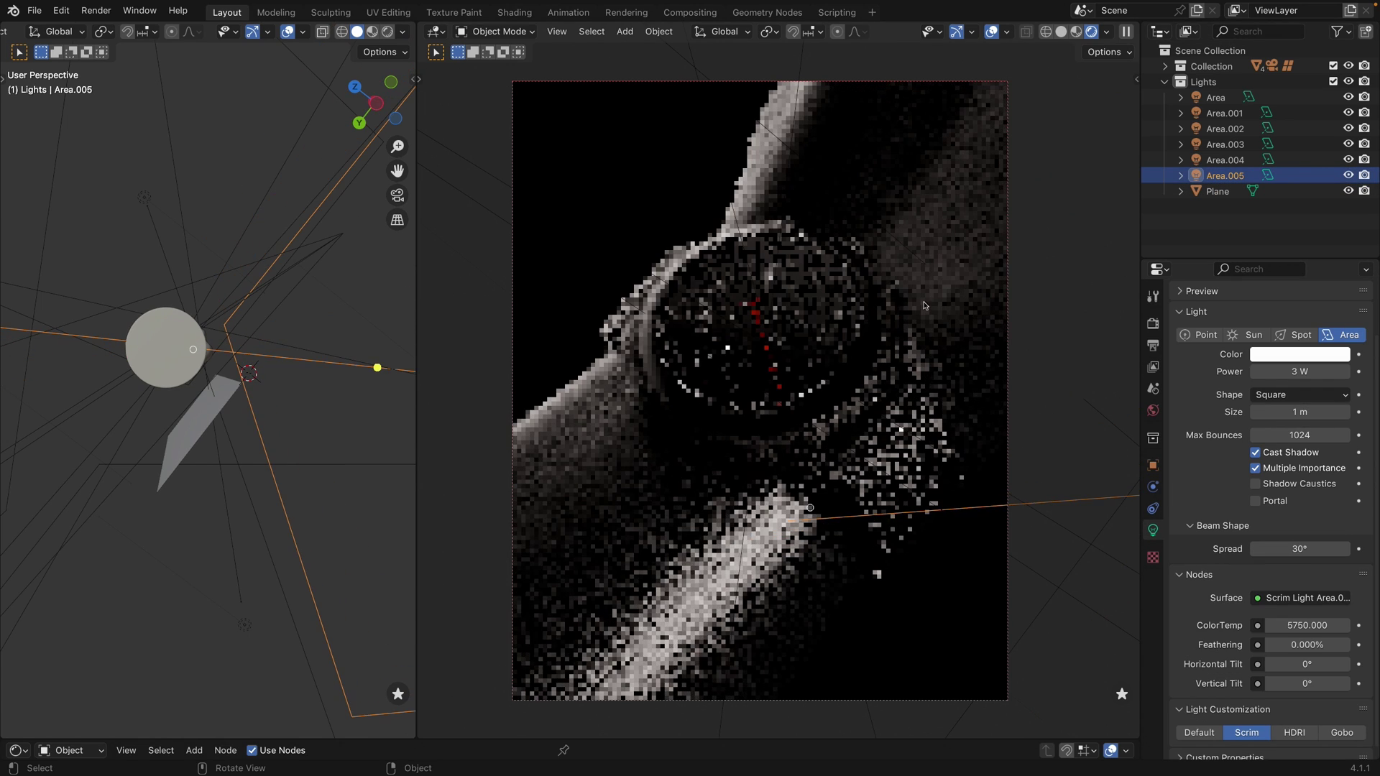
drag(939, 340, 699, 477)
click(1300, 371)
text(1)
key(Return)
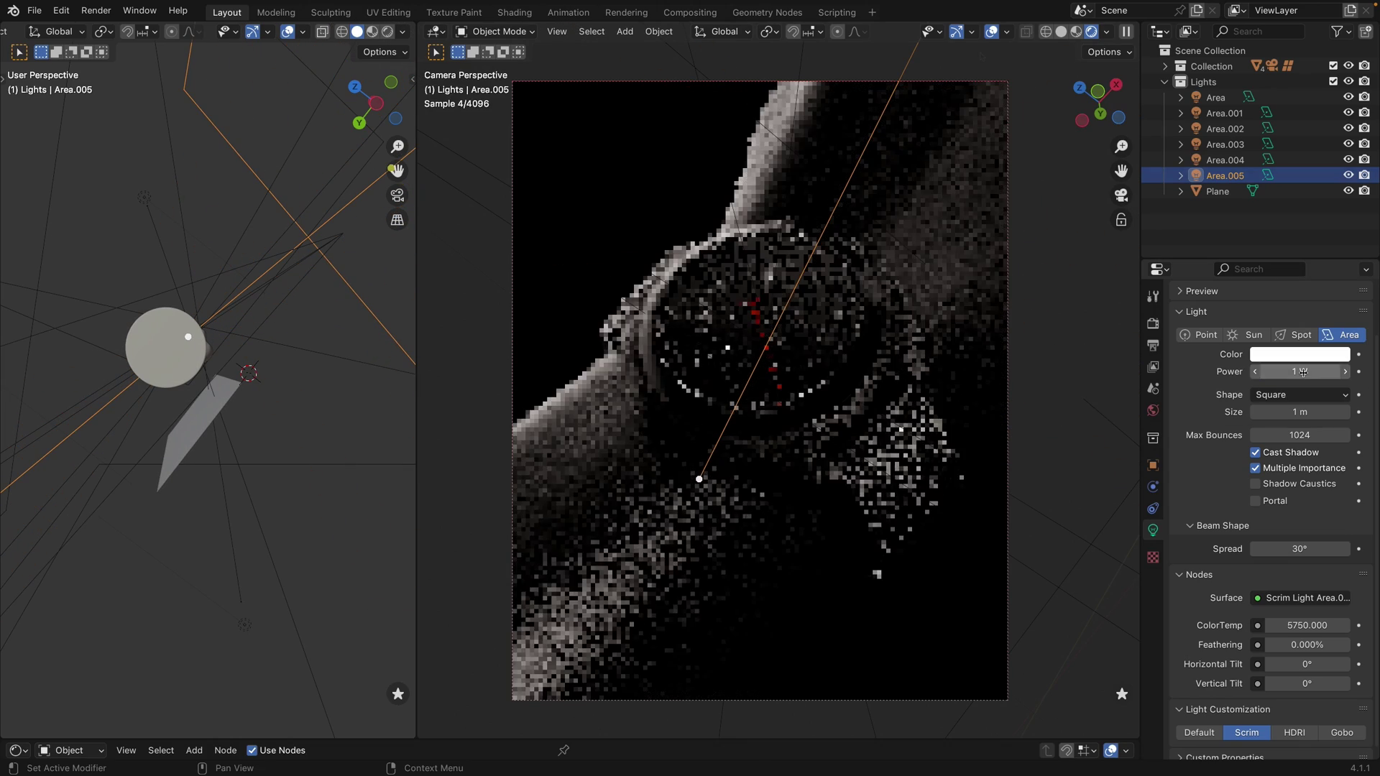
click(1072, 447)
key(ctrl+s)
click(992, 32)
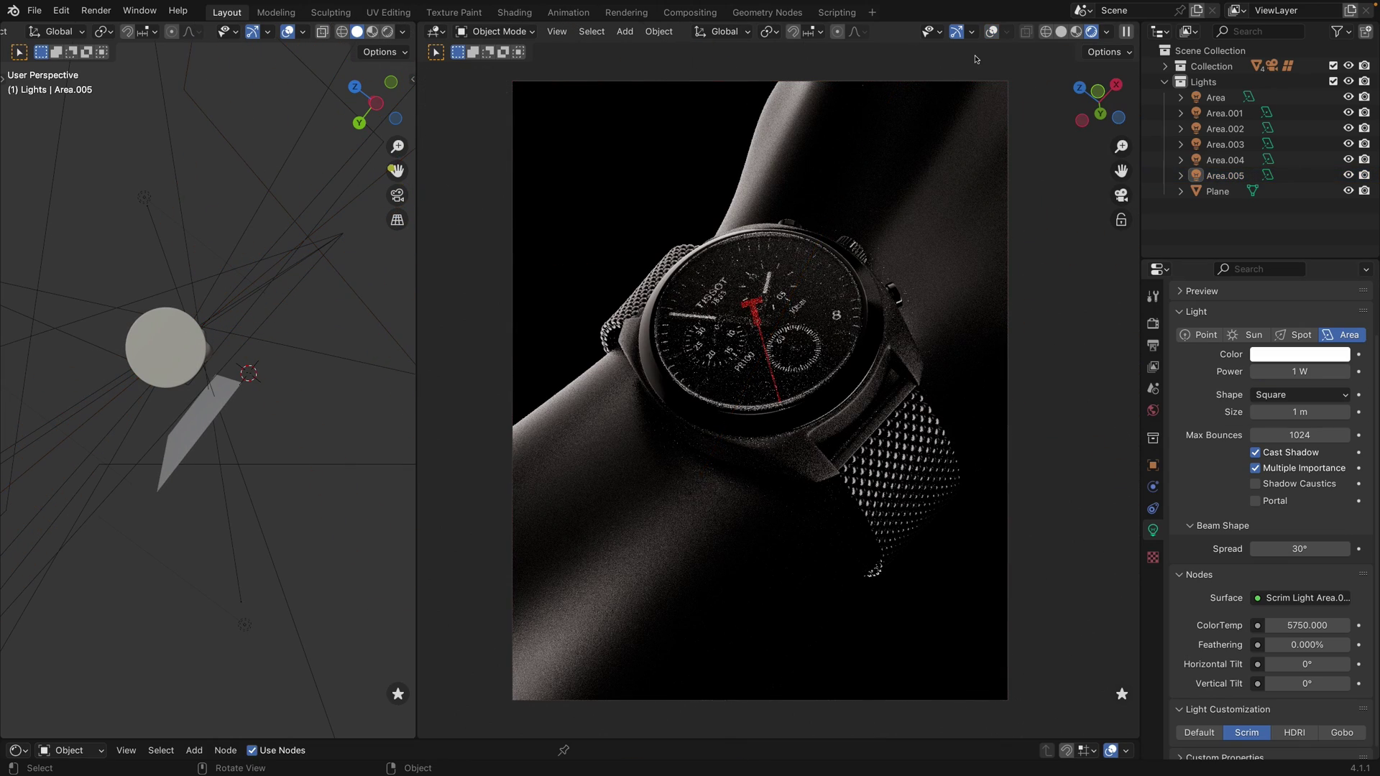
- Add a seventh area light aimed at the lower edge of the watch case, placing it with the hand hidden
right_click(604, 434)
mouse_move(625, 446)
click(712, 444)
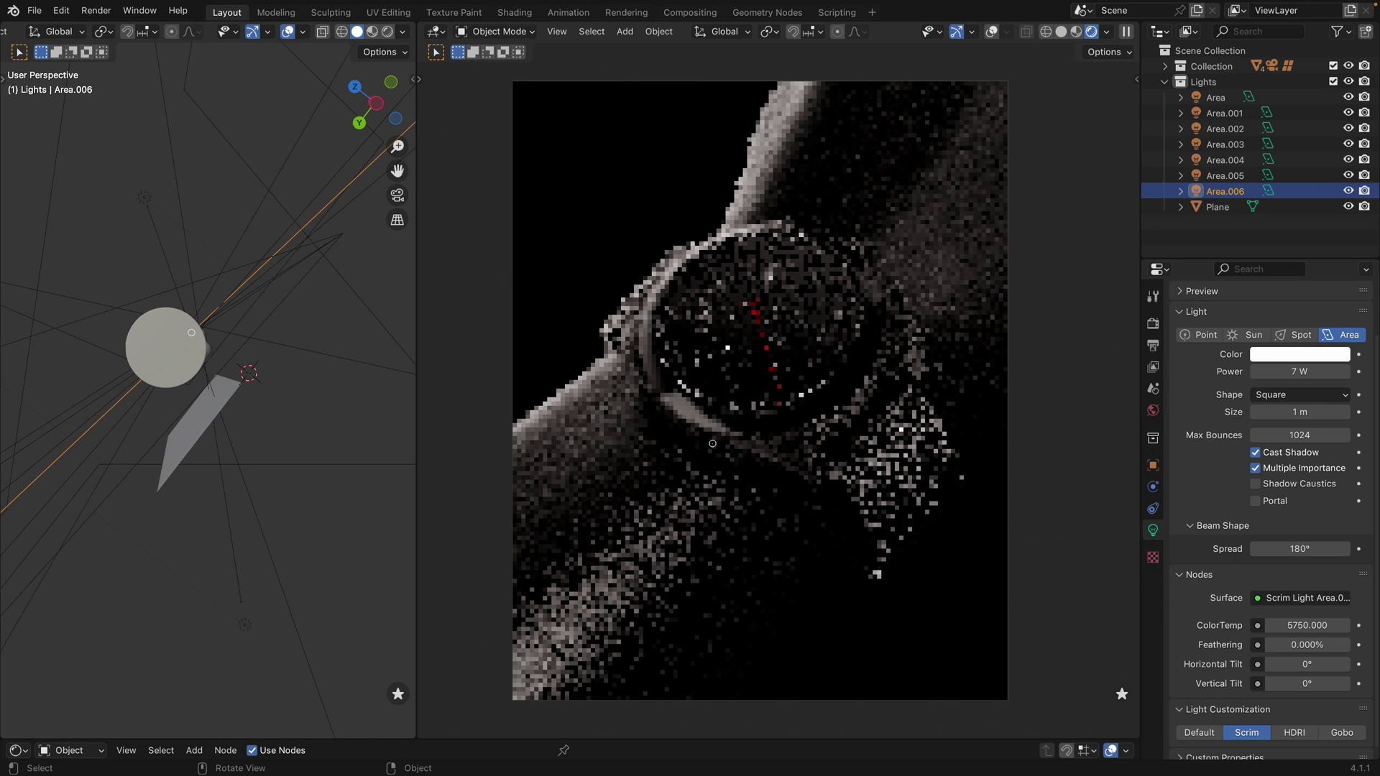
key(shift+h)
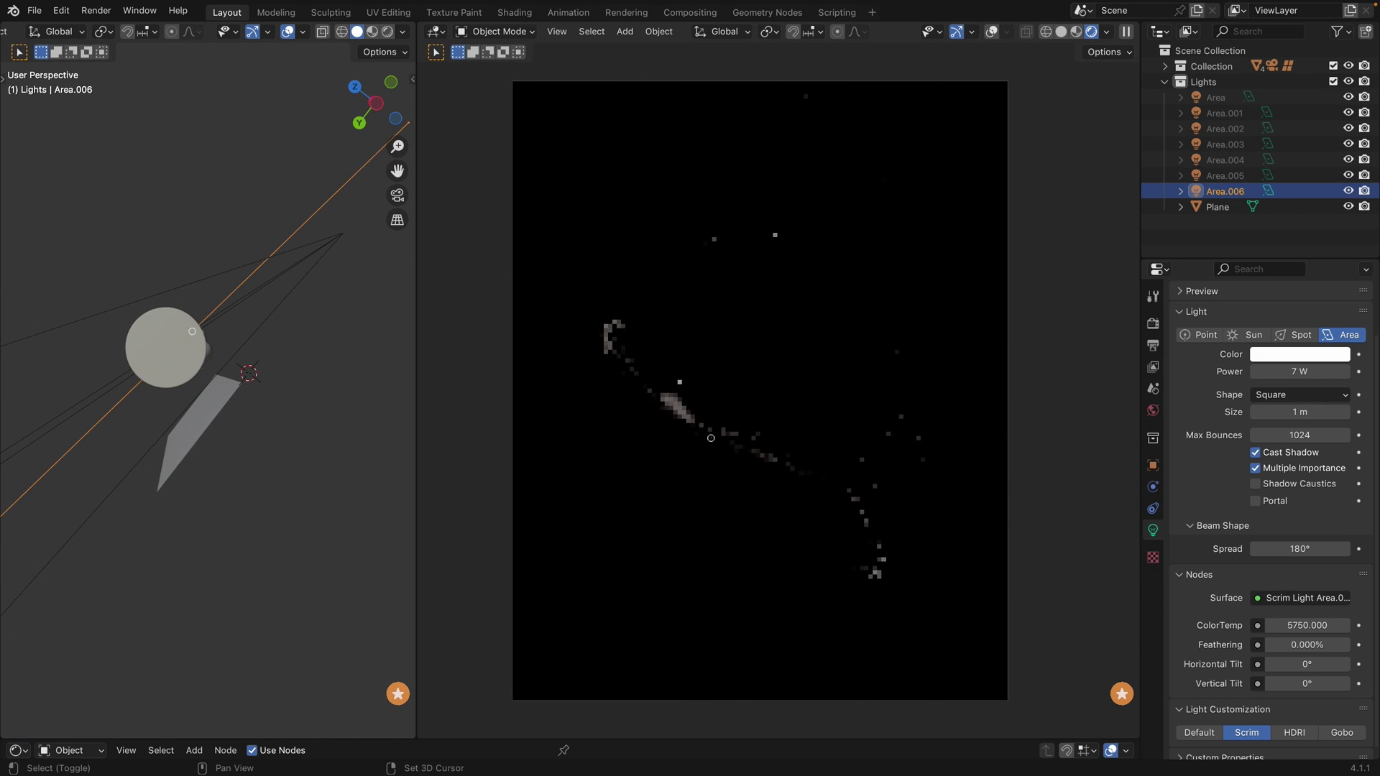
key(shift+h)
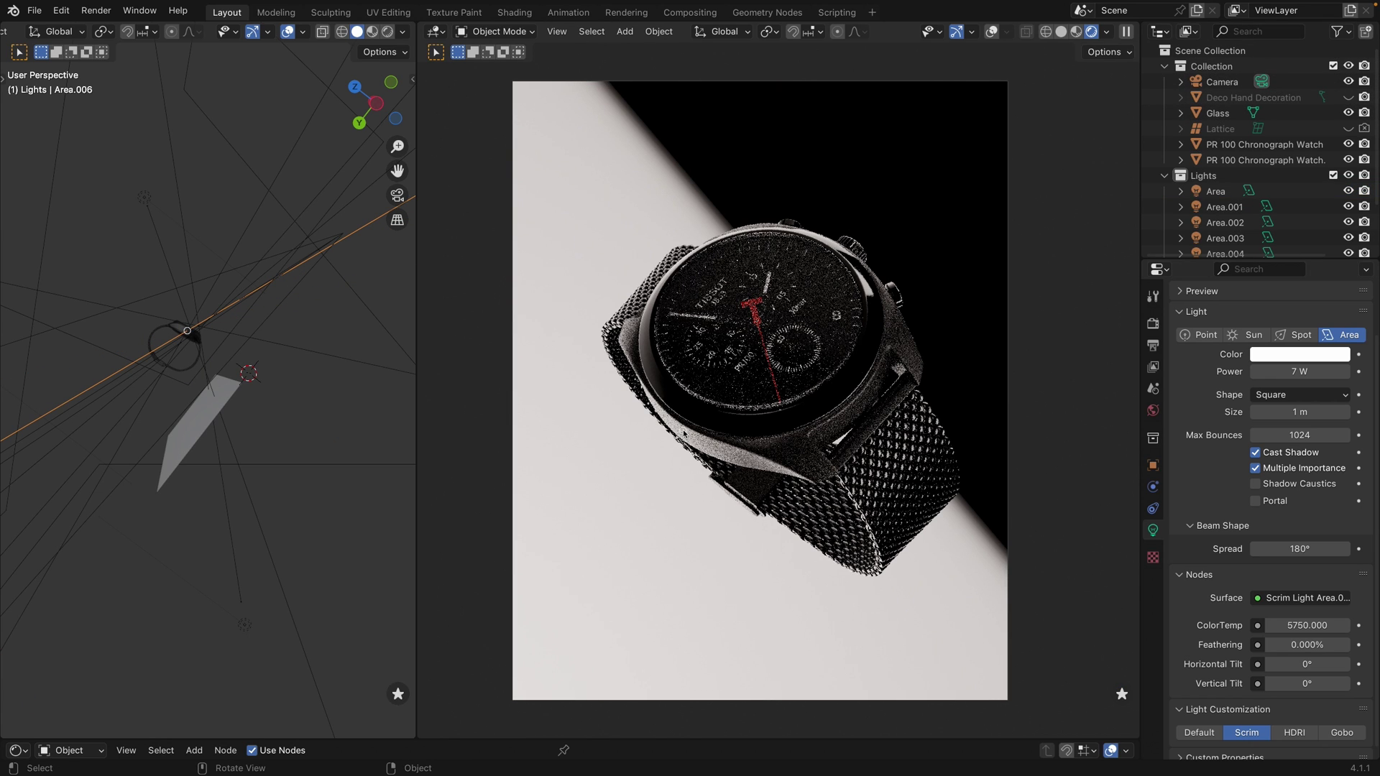
- Adjust the seventh light's brightness to a power of 731.7 mW
key(ctrl+z)
key(ctrl+z)
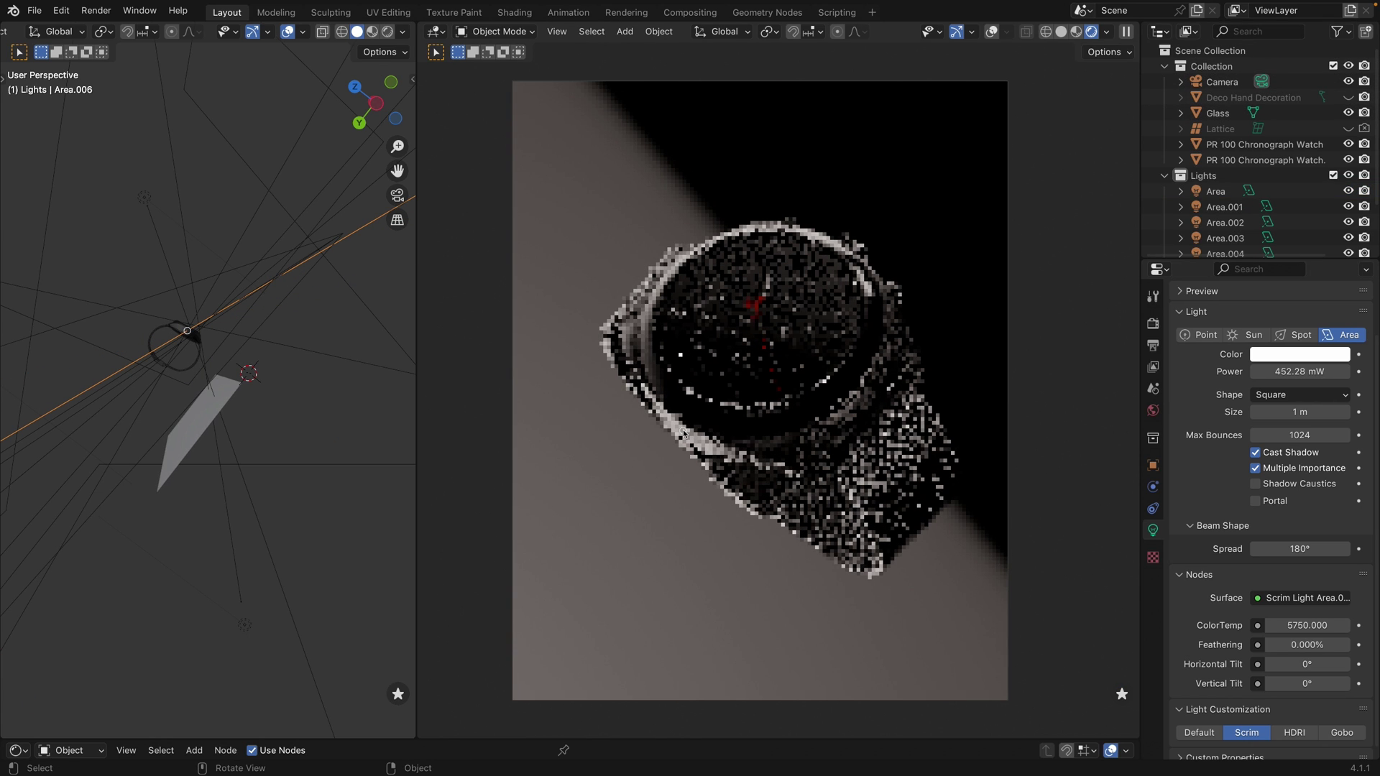
key(ctrl+z)
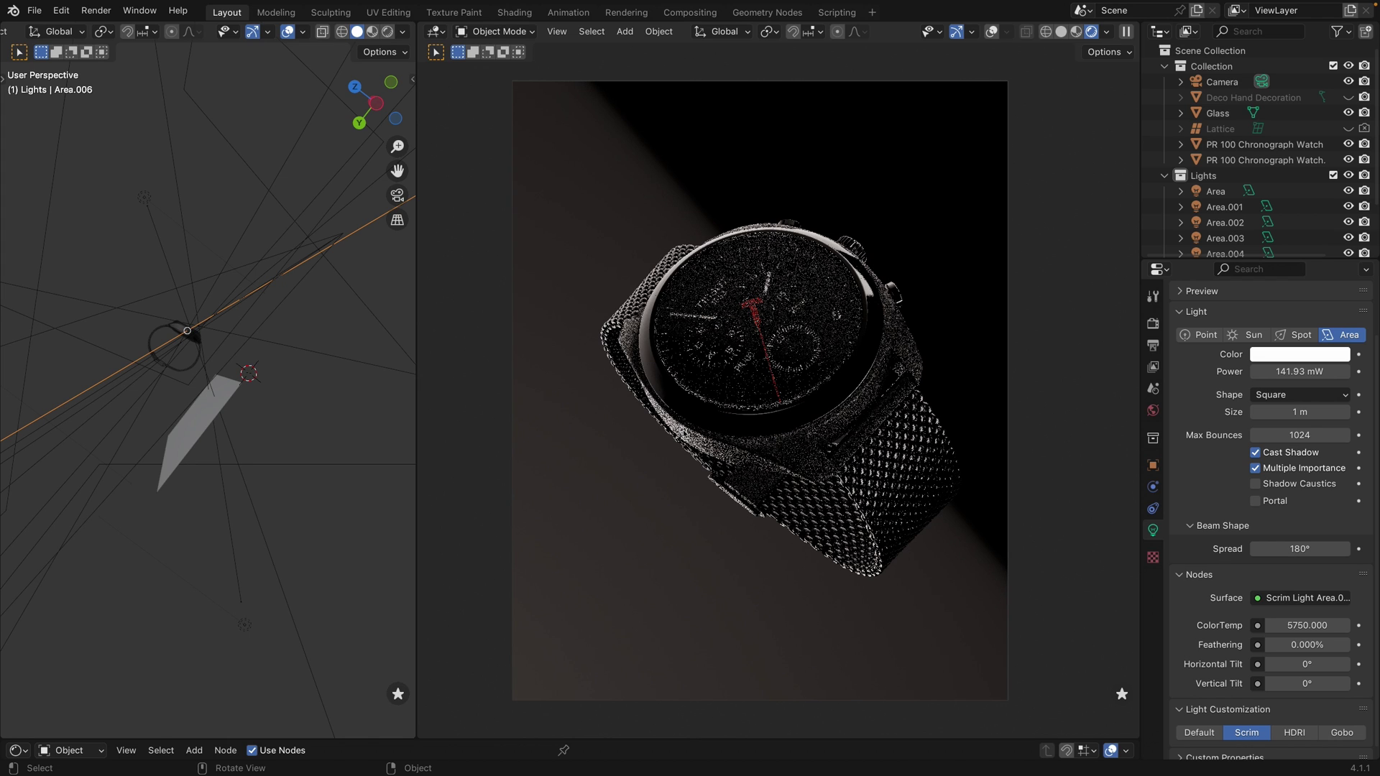
key(ctrl+z)
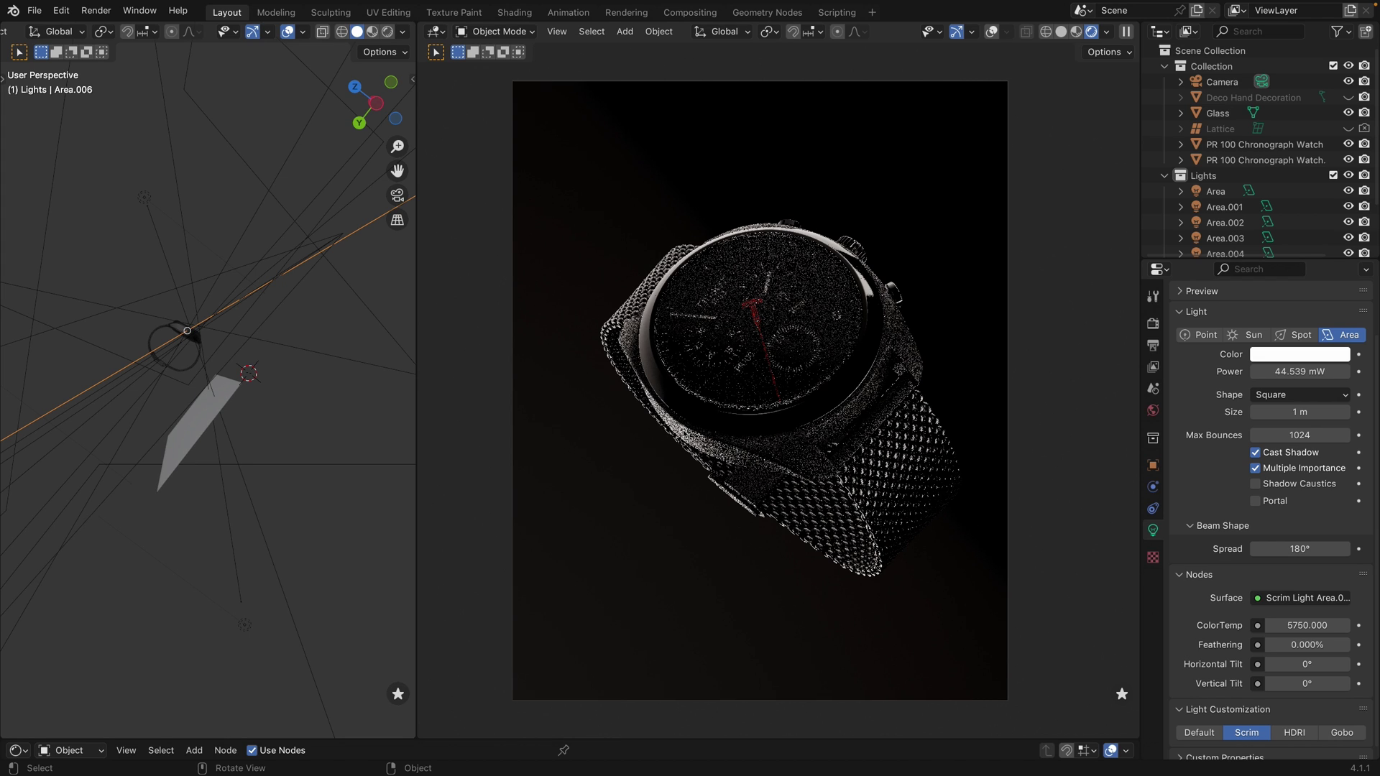
key(ctrl+z)
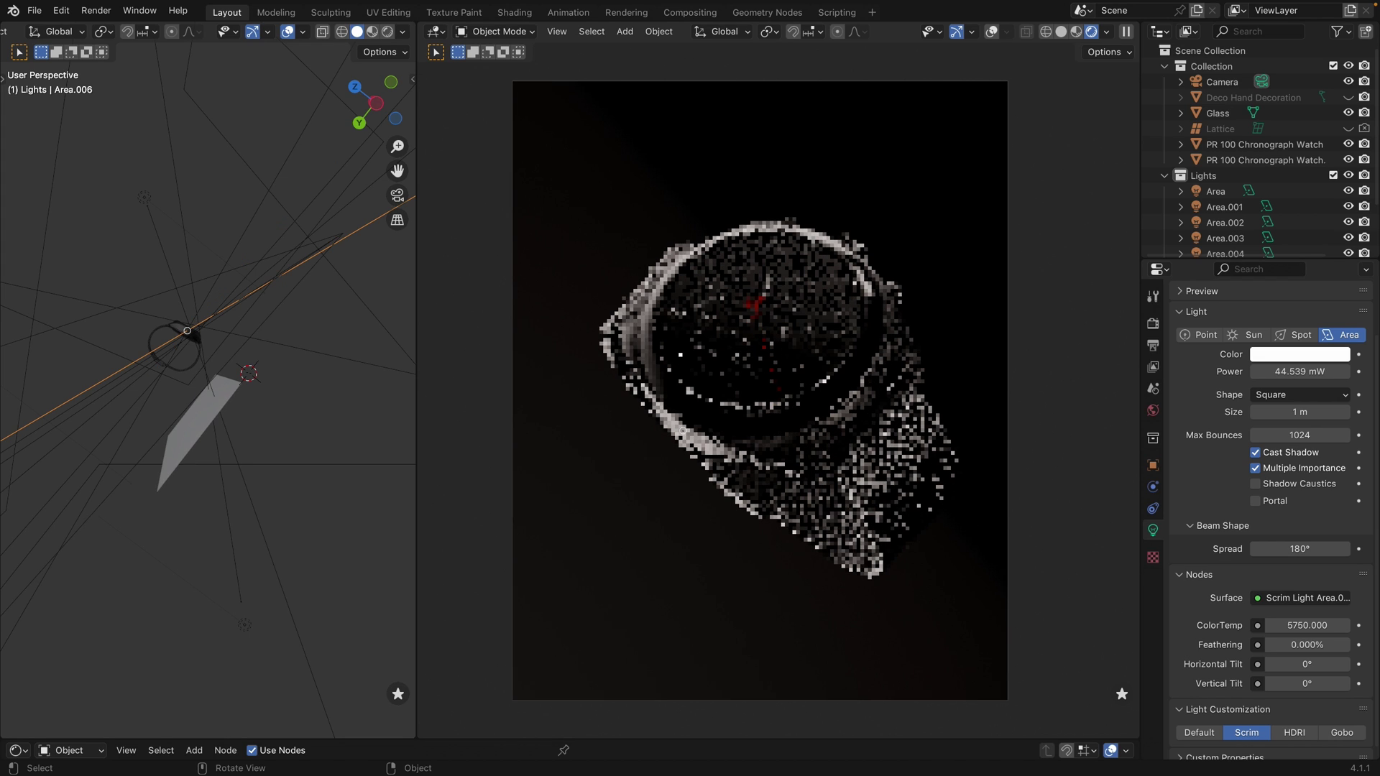
key(ctrl+z)
key(ctrl+z)
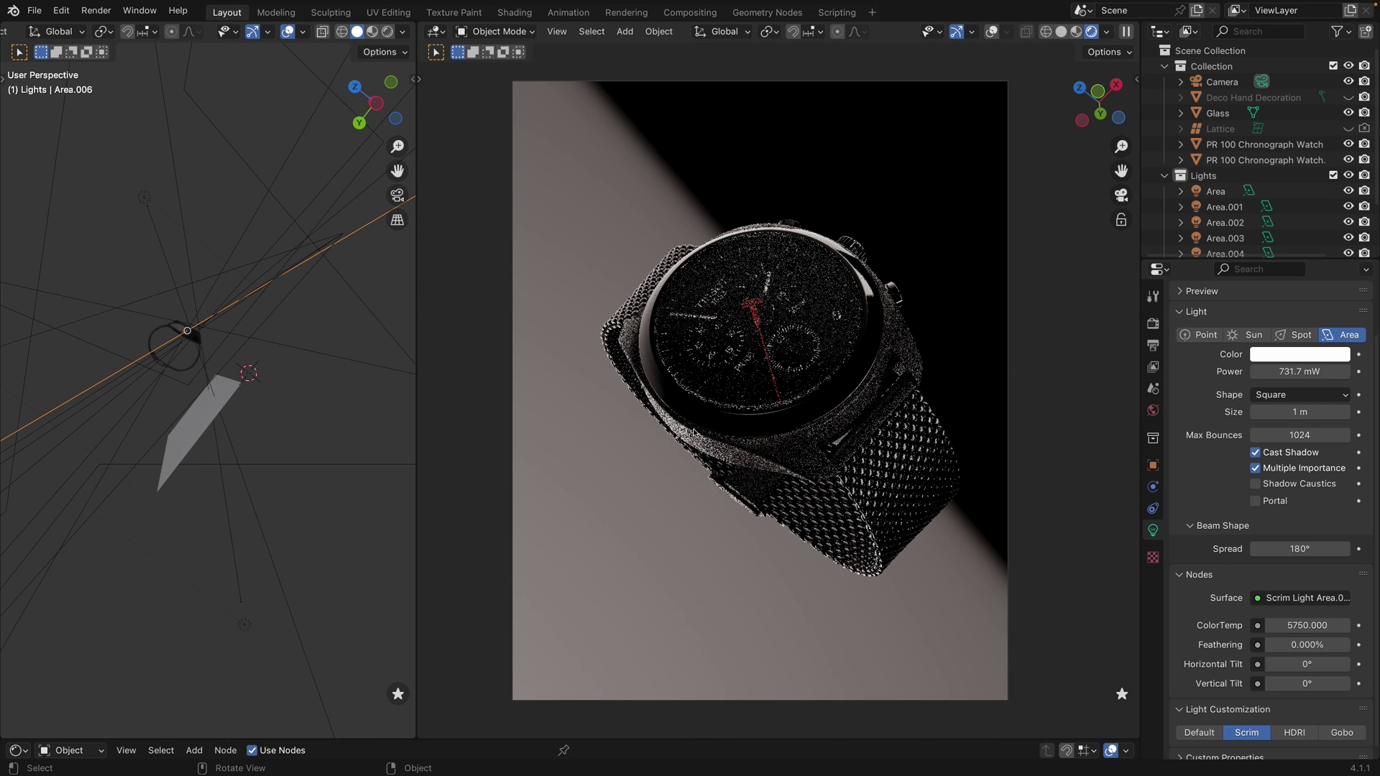
- Unhide the hand, exclude Deco Hand Decoration through a new shadow linking collection for the seventh light, and save the file
click(1348, 97)
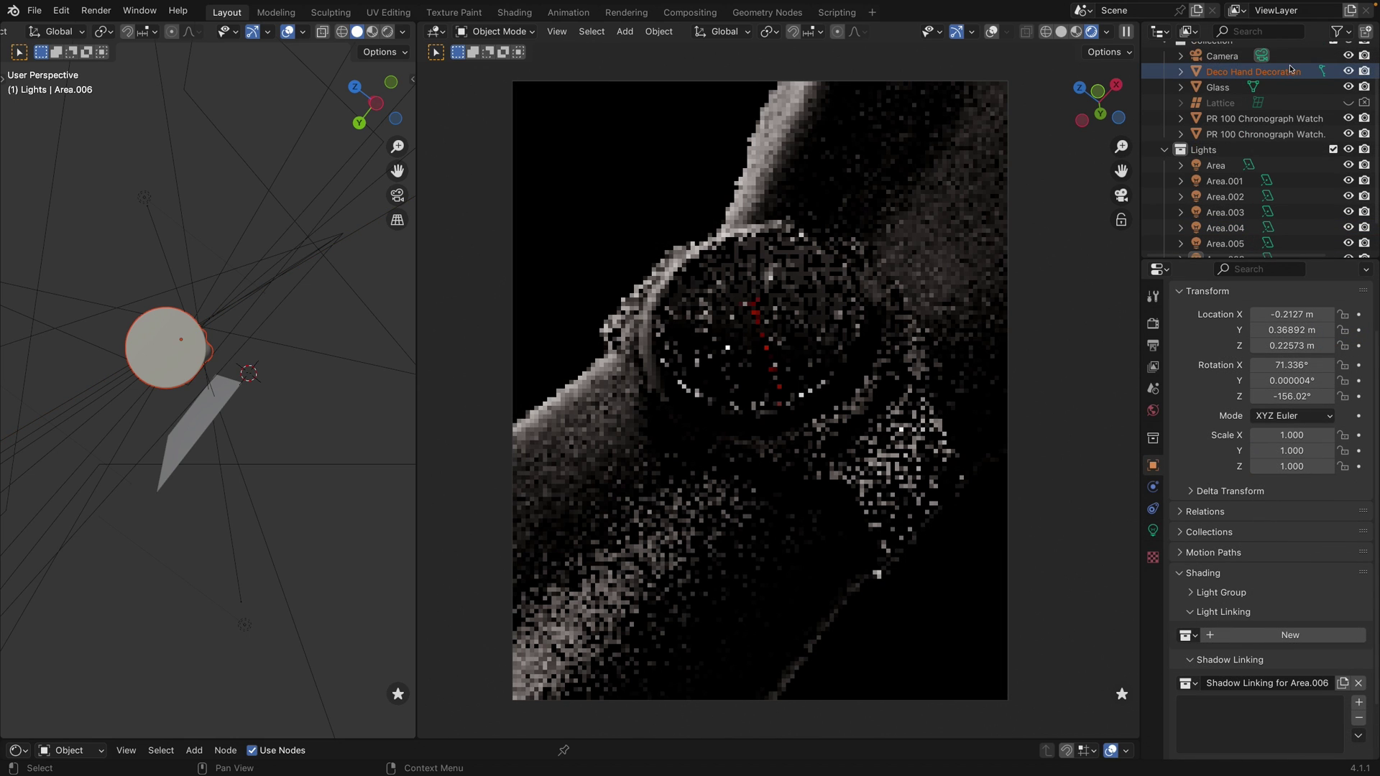
drag(1291, 71, 1260, 717)
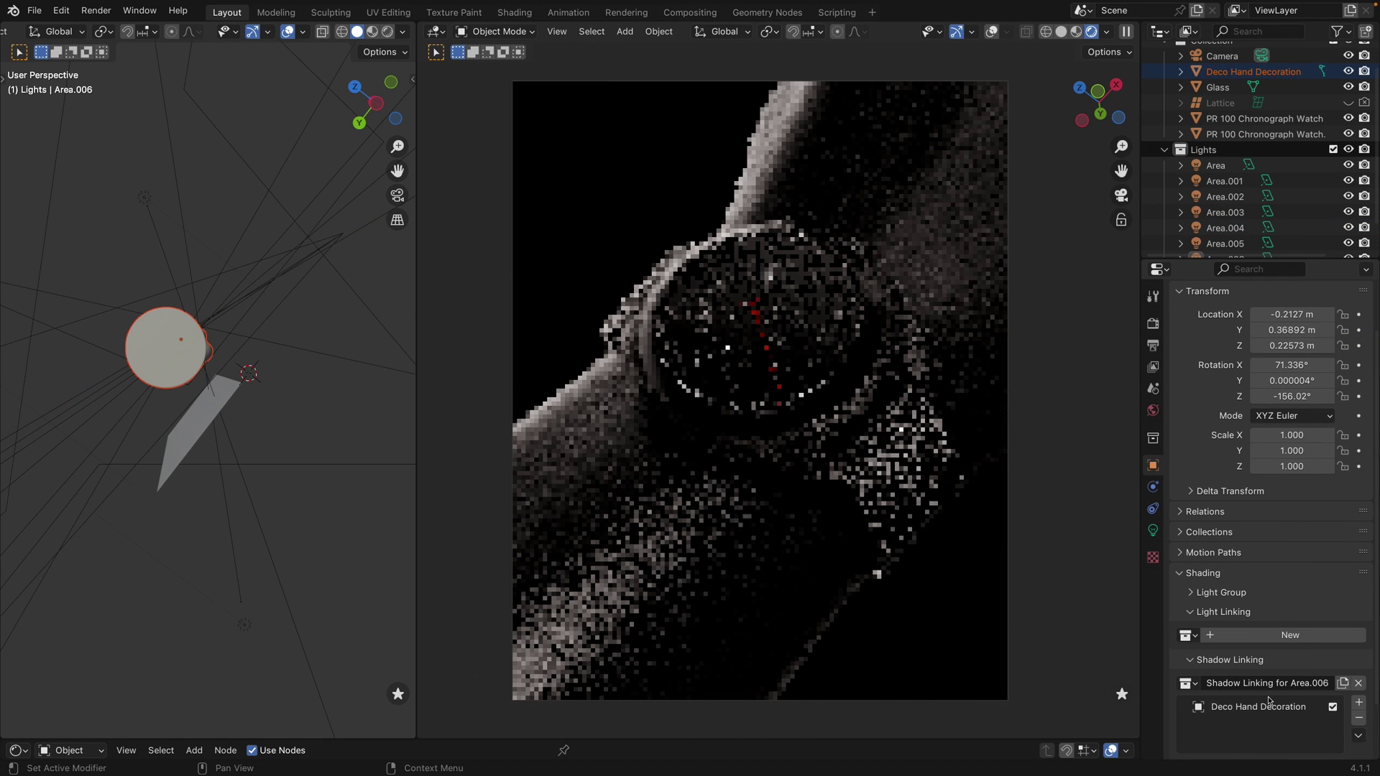
scroll(1294, 683, down, 2)
key(ctrl+s)
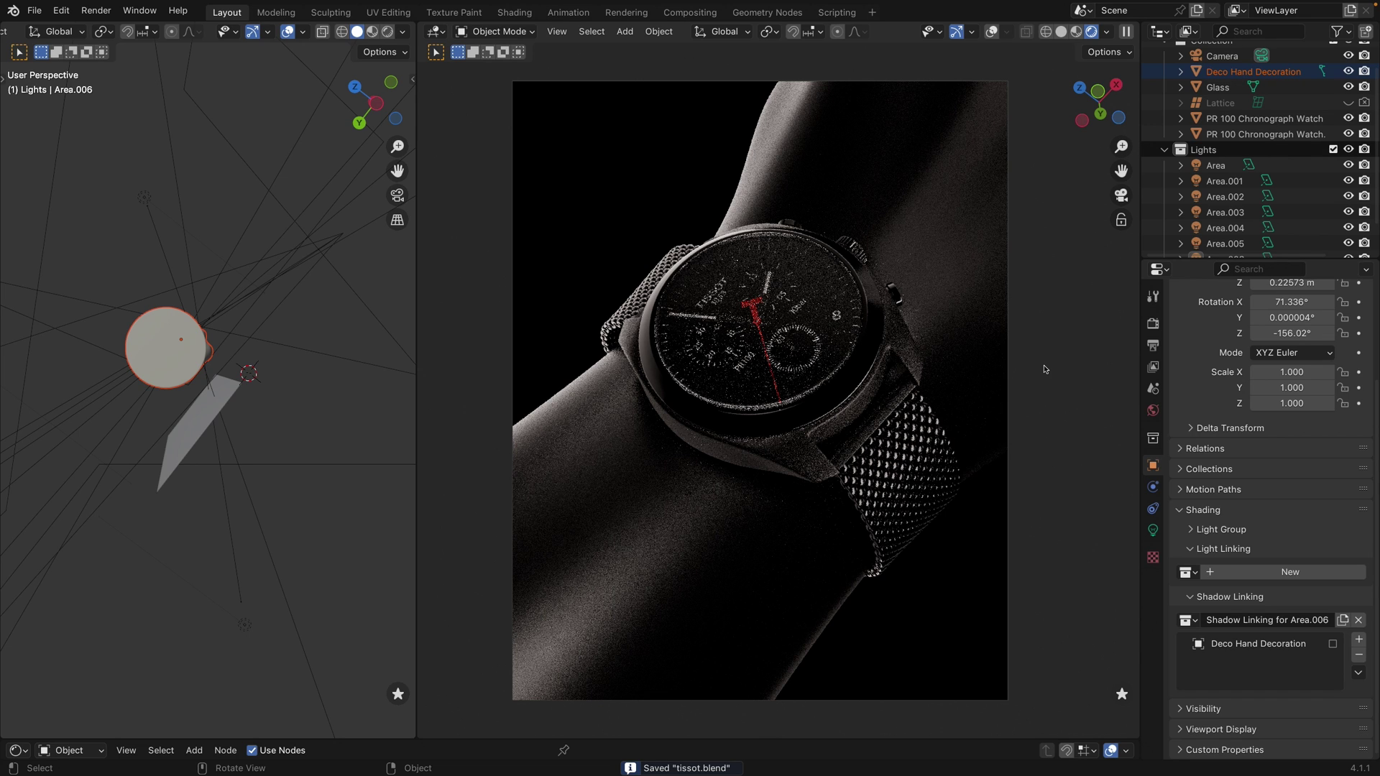
- Set the seventh light's Horizontal Tilt to 17.2° and Vertical Tilt to -9.8° in isolation, save, and restore the other lights
click(1123, 694)
mouse_move(1307, 656)
mouse_down()
mouse_move(1336, 656)
mouse_move(1292, 675)
mouse_move(1313, 656)
mouse_move(1300, 655)
mouse_up()
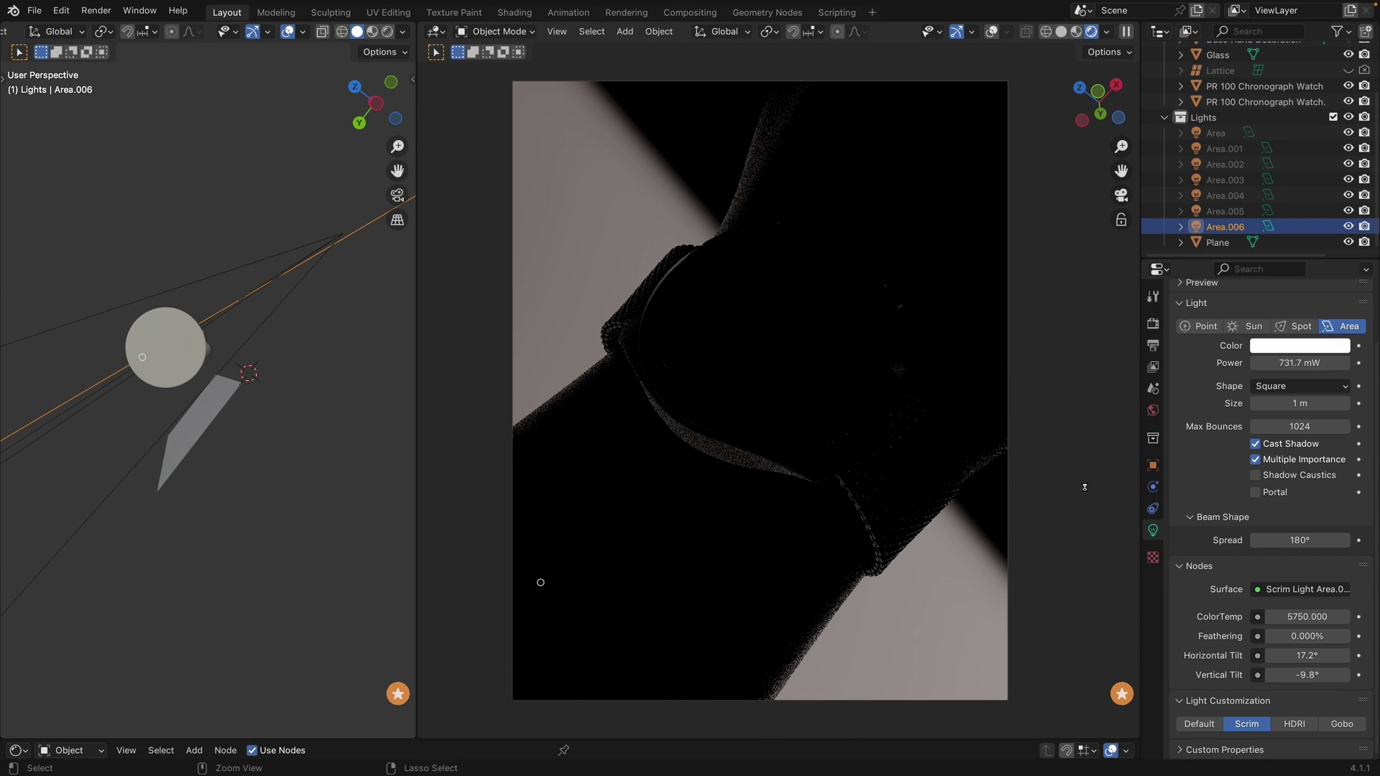
key(super+s)
click(1121, 695)
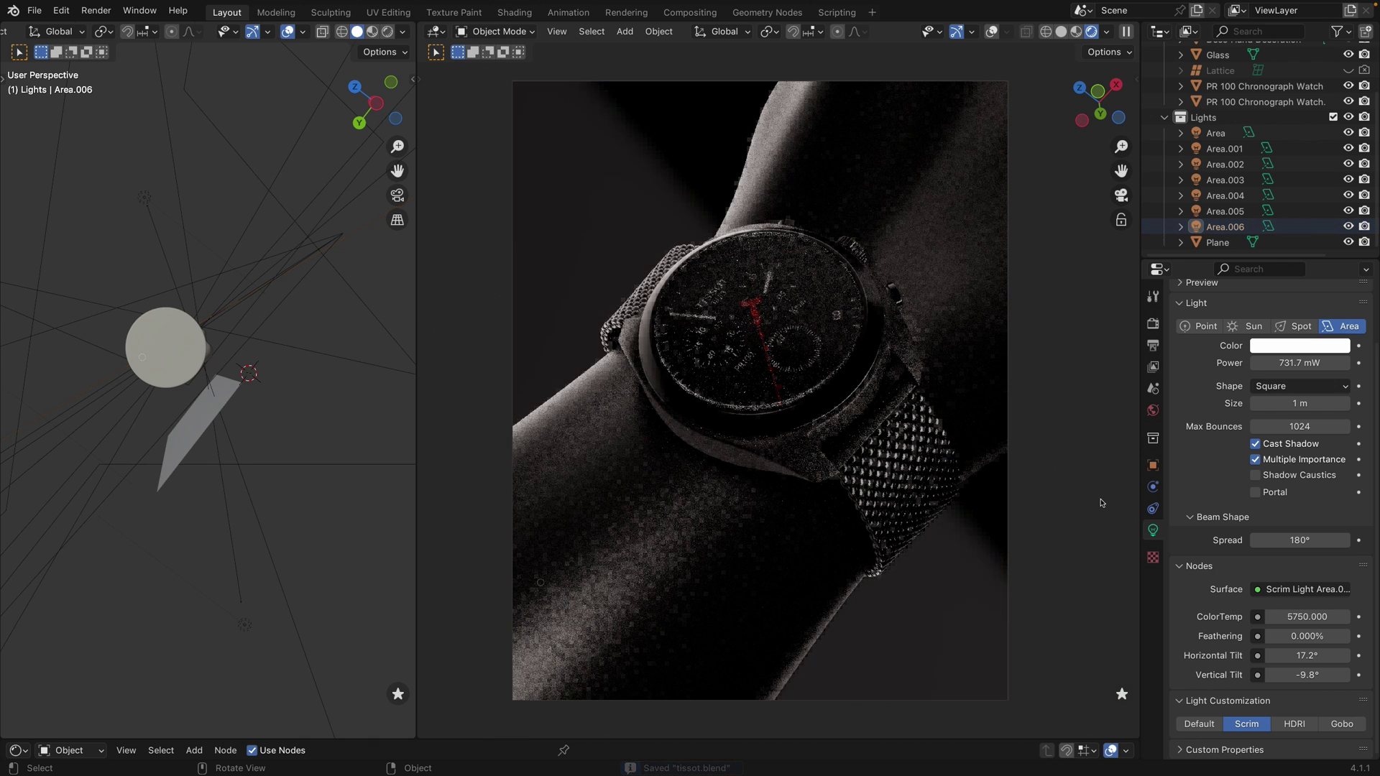